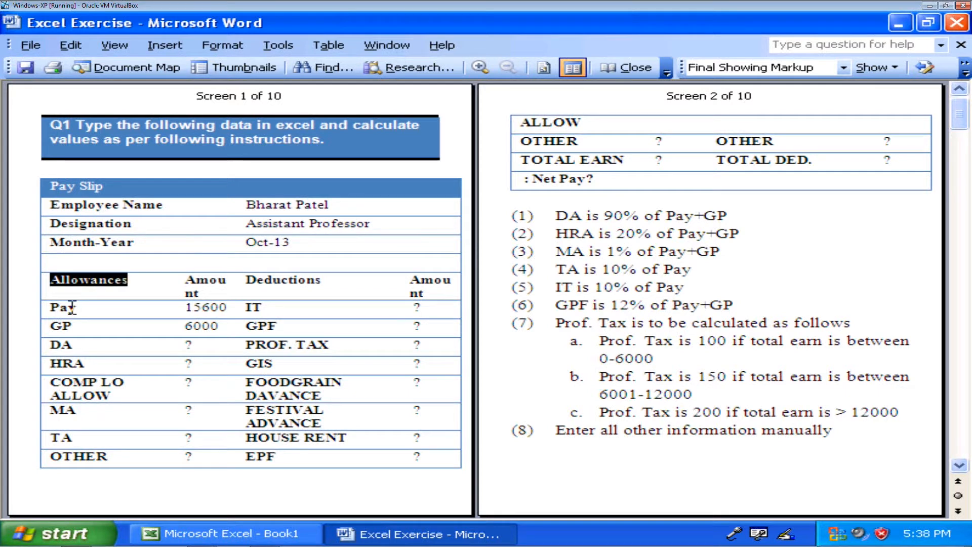
# Examine the allowance and deduction headings and items in the Q1 pay slip table of the Word exercise
pyautogui.doubleClick(277, 282)
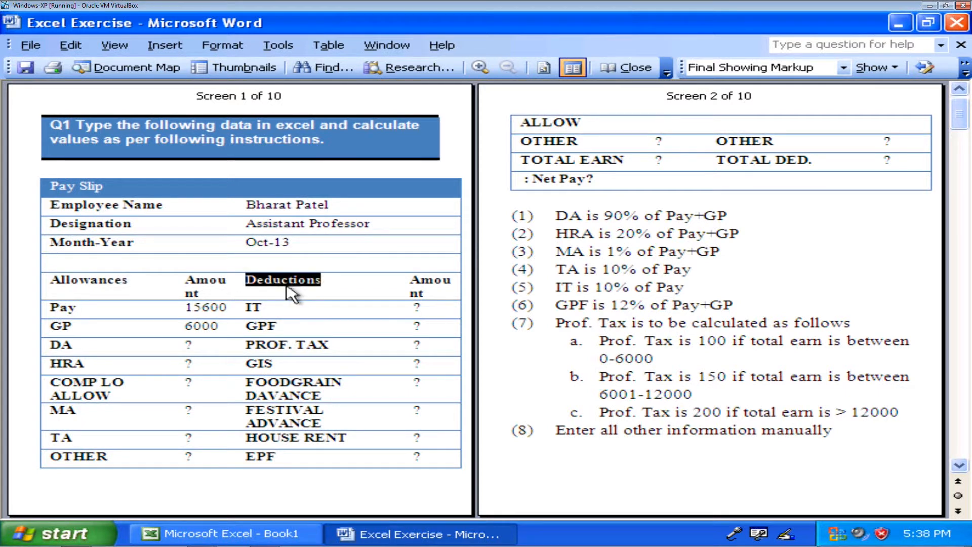
pyautogui.doubleClick(60, 308)
pyautogui.doubleClick(60, 326)
pyautogui.doubleClick(56, 345)
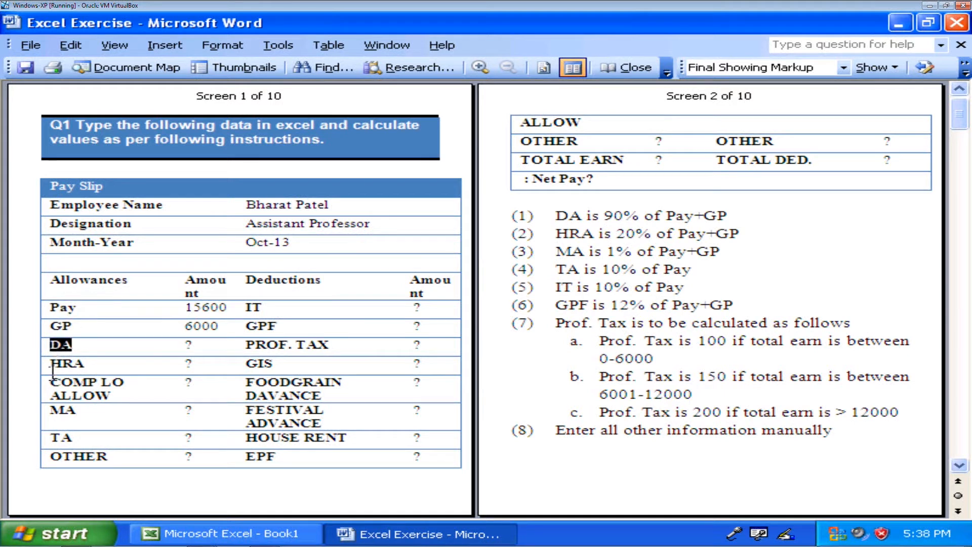
pyautogui.doubleClick(56, 365)
pyautogui.doubleClick(76, 396)
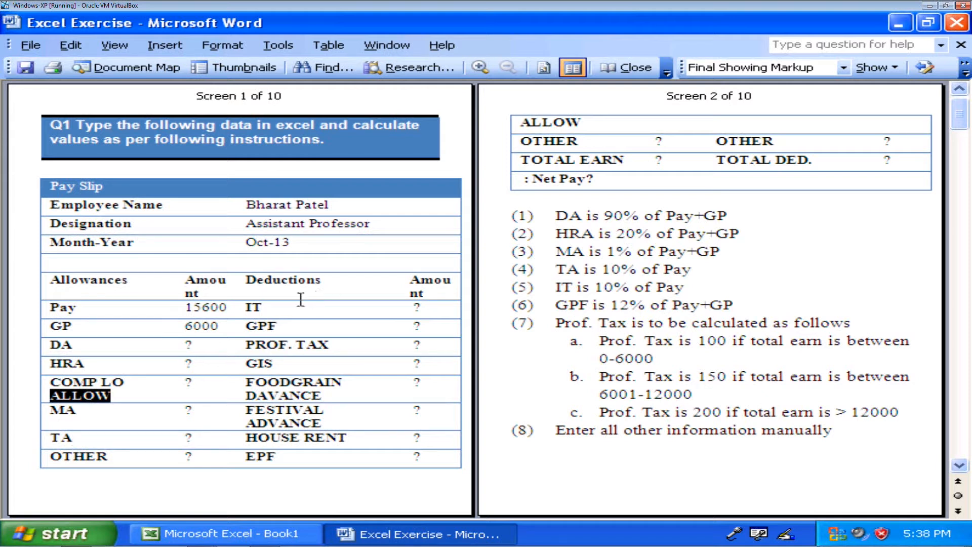
pyautogui.doubleClick(257, 307)
pyautogui.doubleClick(257, 327)
pyautogui.click(253, 347)
pyautogui.doubleClick(253, 347)
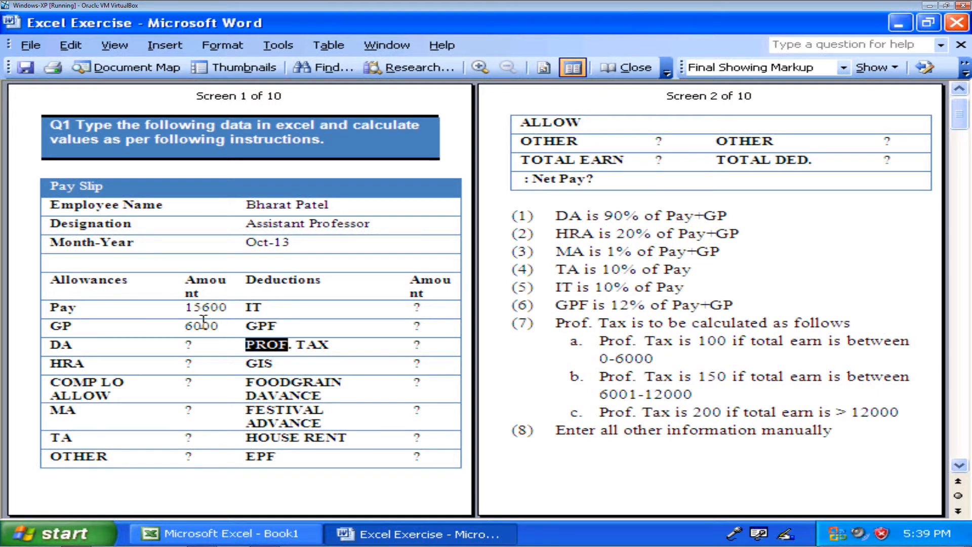
# Examine the missing allowance amounts and the numbered calculation rules for the pay slip
pyautogui.doubleClick(187, 346)
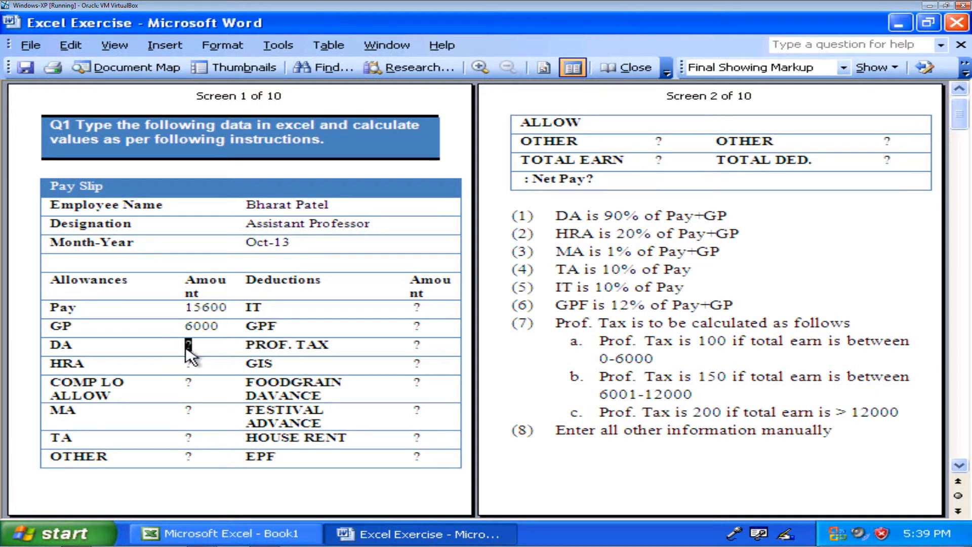
pyautogui.tripleClick(189, 365)
pyautogui.doubleClick(188, 382)
pyautogui.moveTo(553, 219); pyautogui.dragTo(739, 217)
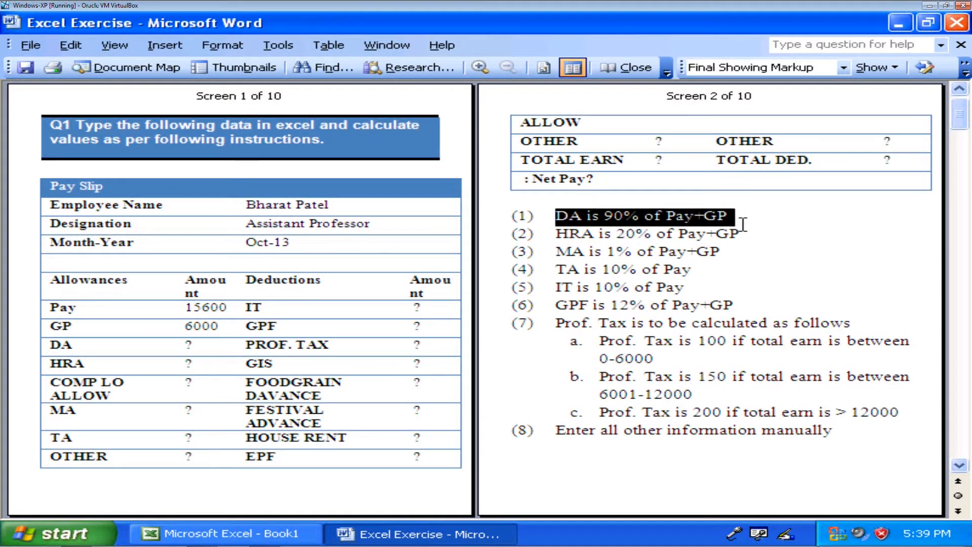
pyautogui.click(784, 260)
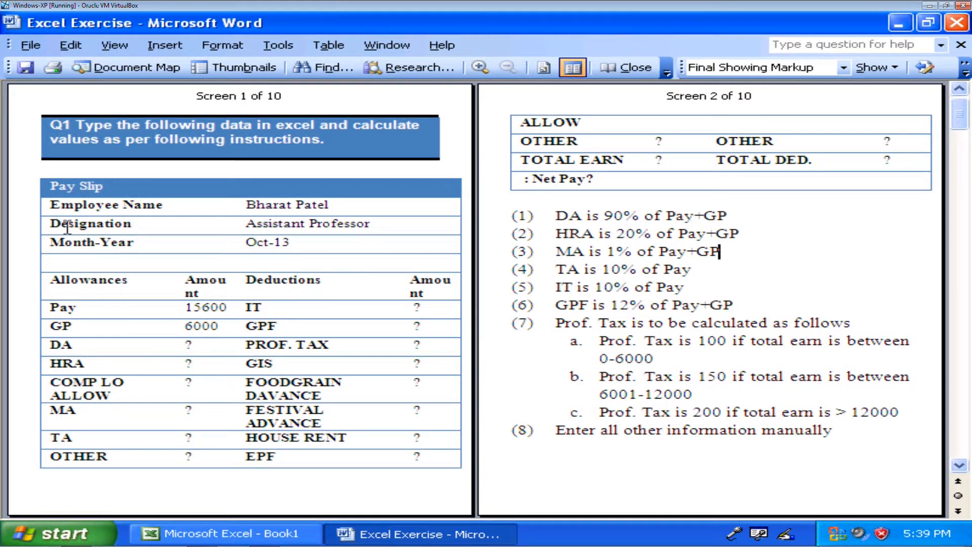
pyautogui.click(44, 191)
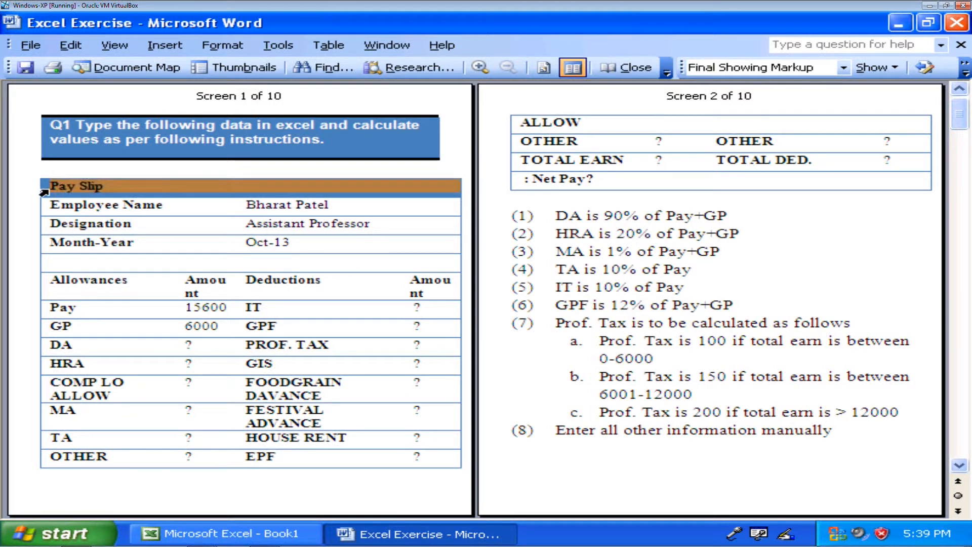
pyautogui.click(590, 287)
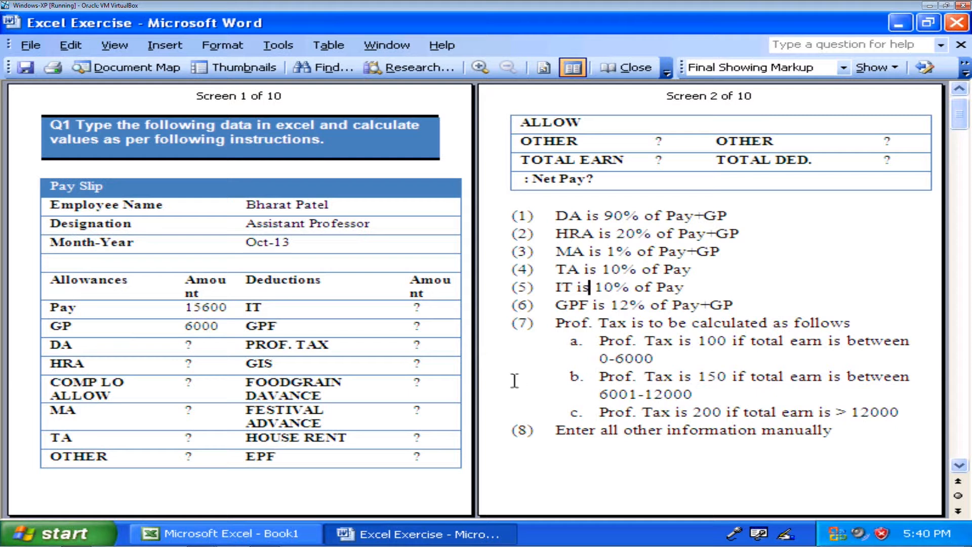
# Select the DA amount cell B9 in the Excel pay slip and look up the DA rule in the Word exercise
pyautogui.click(253, 533)
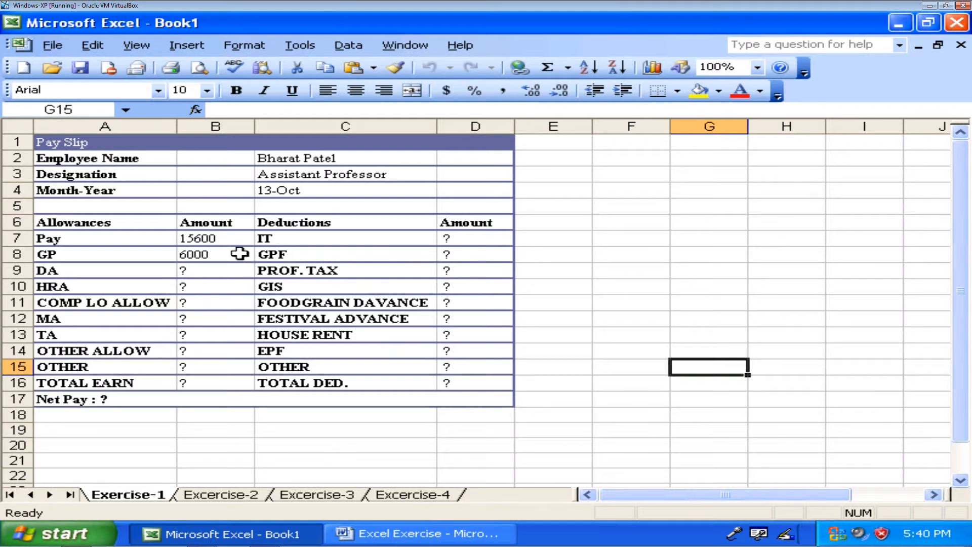
pyautogui.click(212, 240)
pyautogui.click(206, 258)
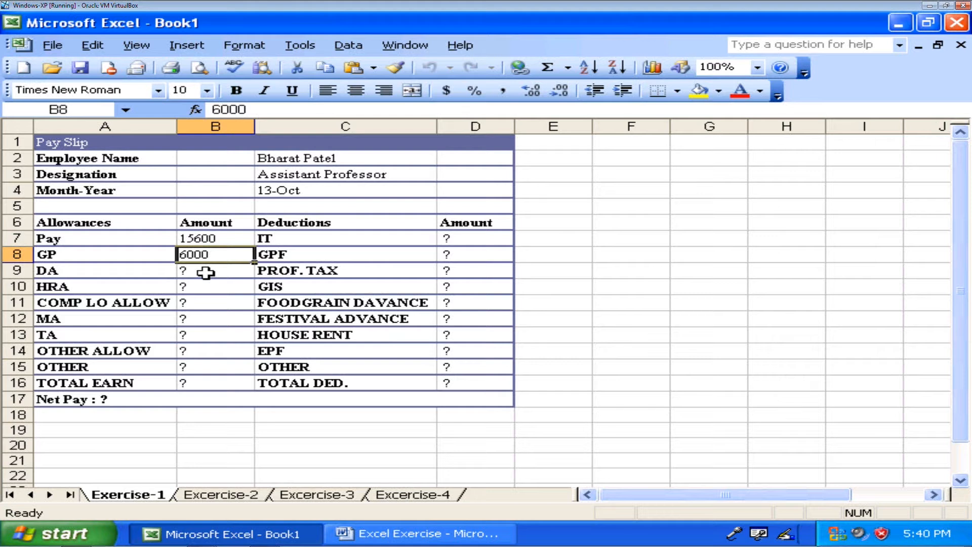
pyautogui.click(204, 272)
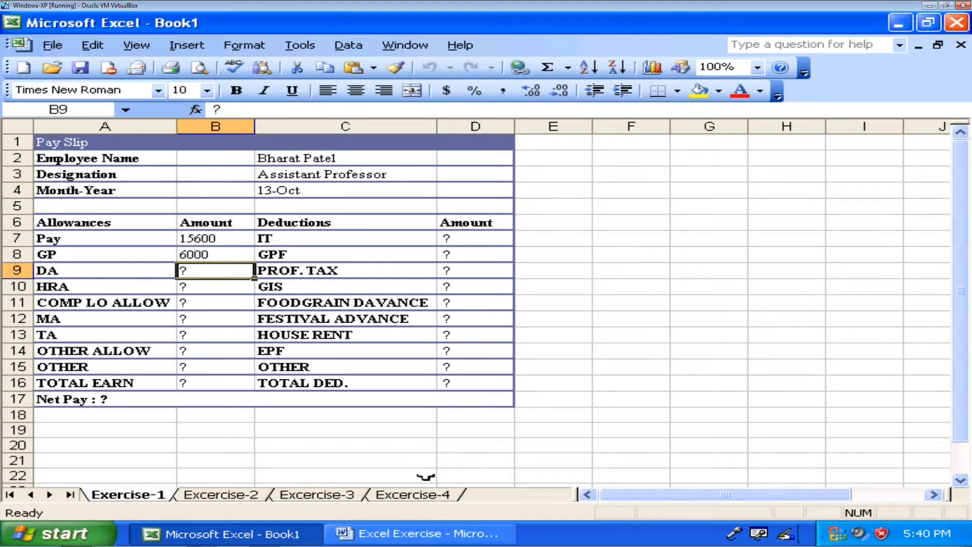
pyautogui.click(434, 534)
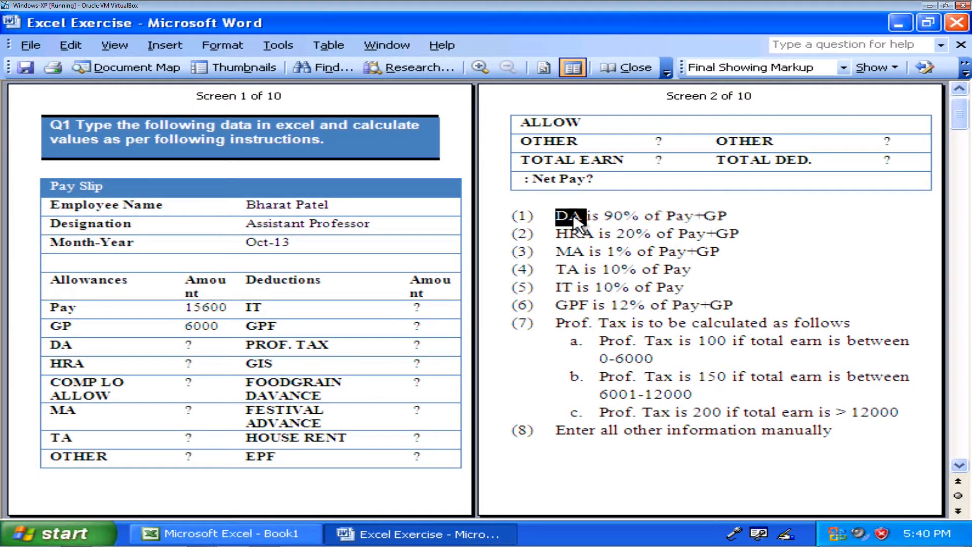
pyautogui.tripleClick(574, 215)
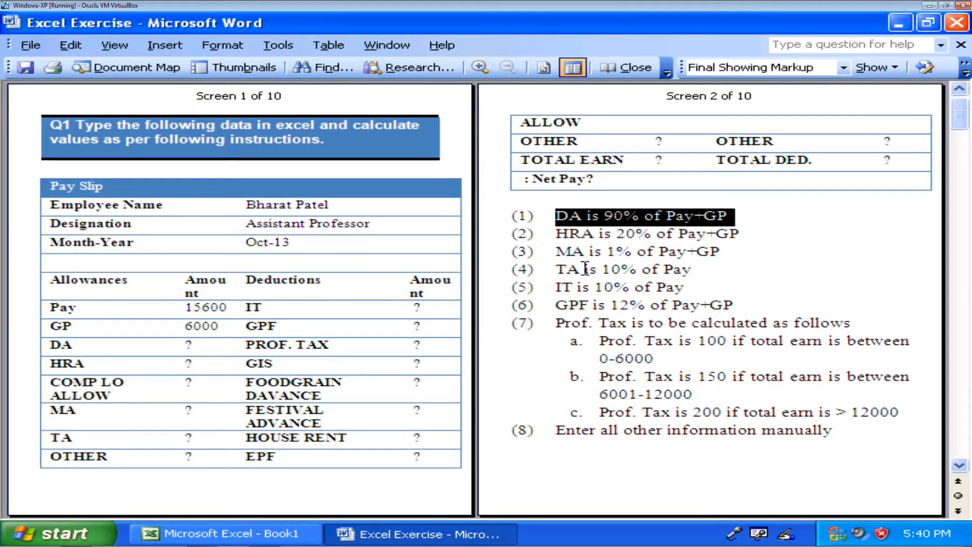
pyautogui.click(299, 533)
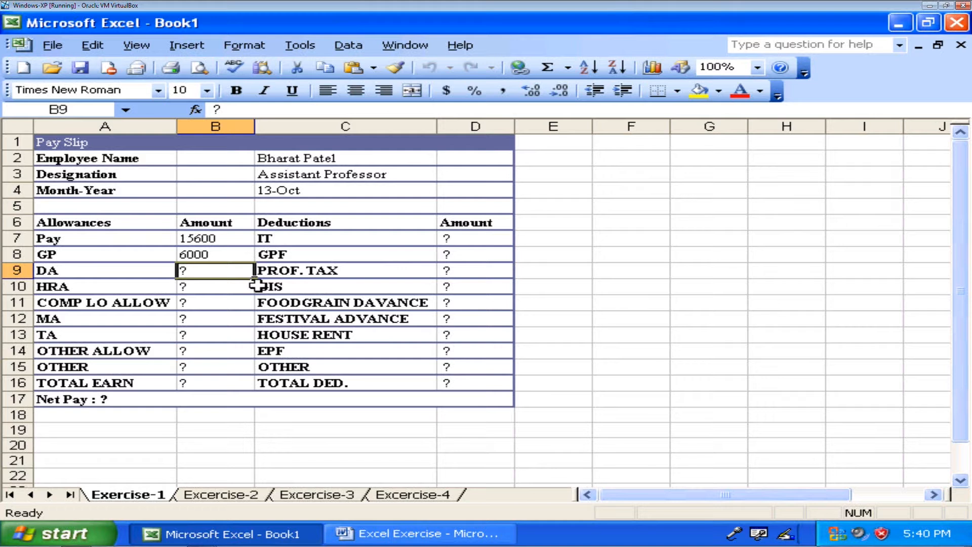
# Replace the DA amount in B9 with the formula =(B7+B8)*90/100
pyautogui.press('Delete')
pyautogui.write('=')
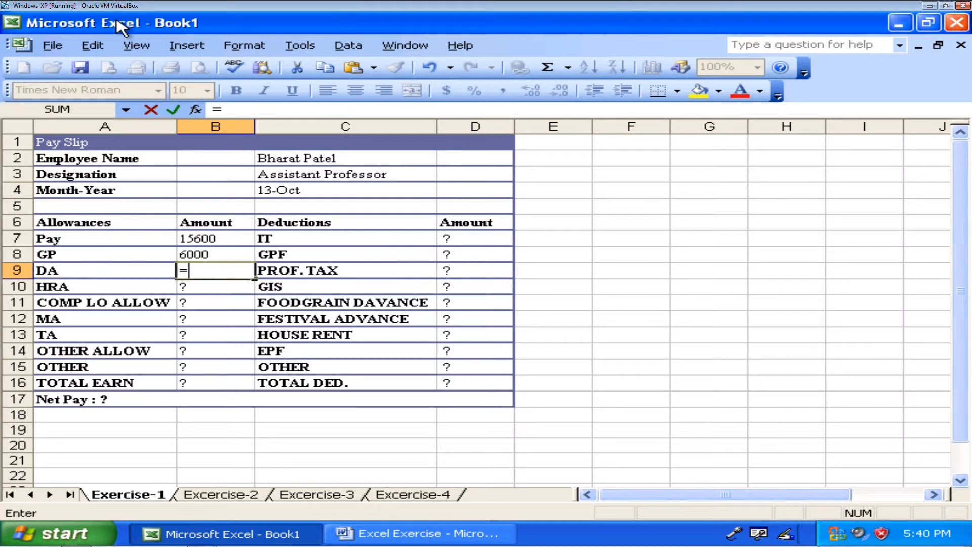
pyautogui.write('(')
pyautogui.press('Up')
pyautogui.press('Up')
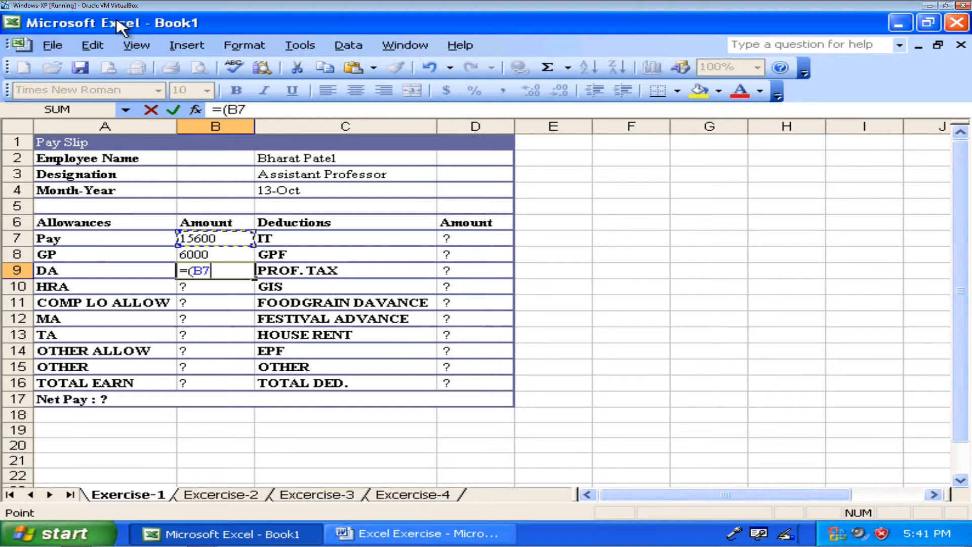
pyautogui.write('+')
pyautogui.press('Up')
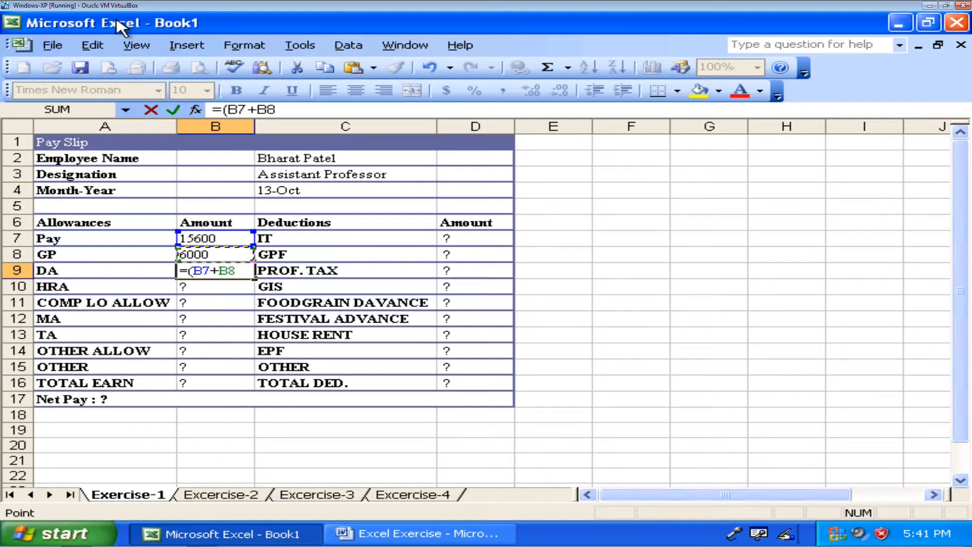
pyautogui.write(')')
pyautogui.write('*9')
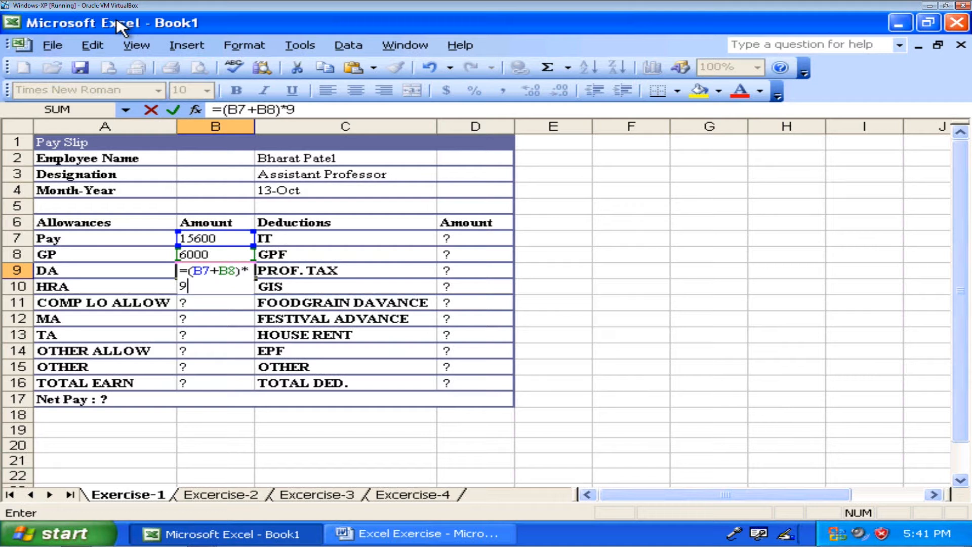
pyautogui.write('0/100')
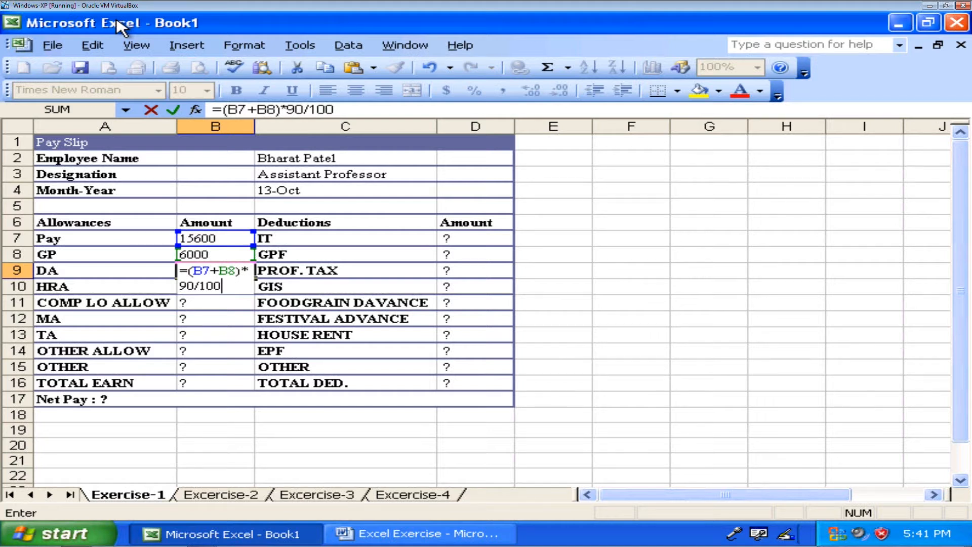
pyautogui.press('Return')
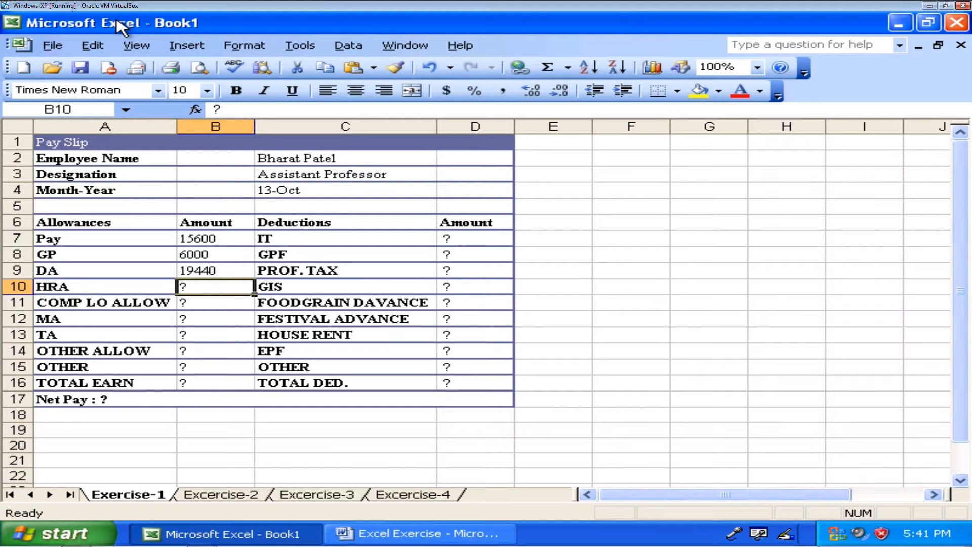
# Clear the HRA amount in B10 and check the HRA rule in the Word exercise, returning to the Excel workbook
pyautogui.press('Delete')
pyautogui.click(509, 533)
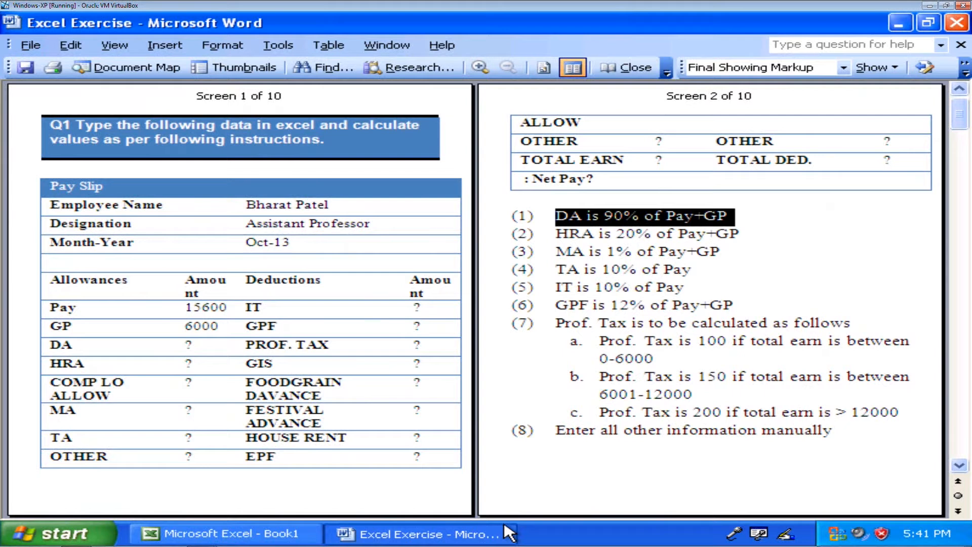
pyautogui.press('Down')
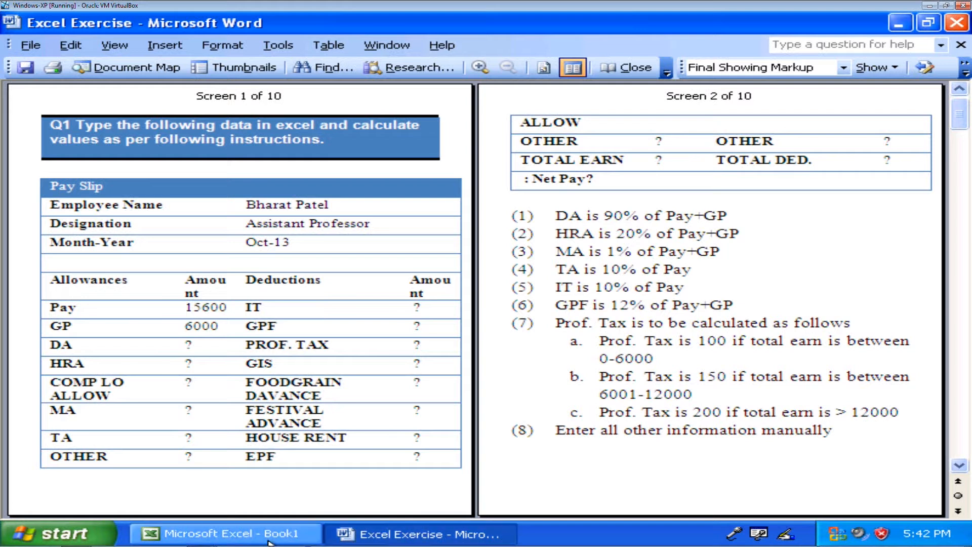
pyautogui.click(226, 534)
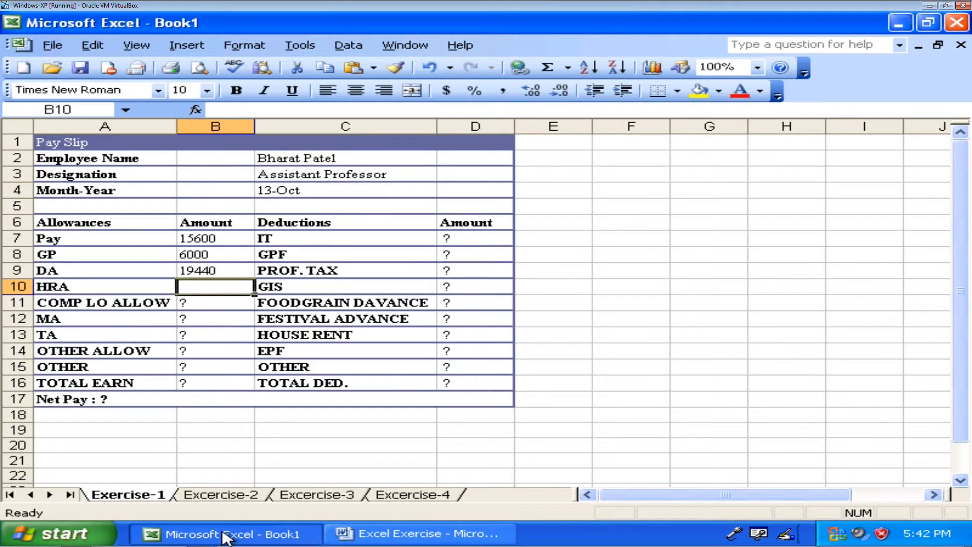
# Enter the formula =(B7+B8)*20/100 in B10 for the HRA amount
pyautogui.write('=(')
pyautogui.press('Up')
pyautogui.press('Up')
pyautogui.press('Up')
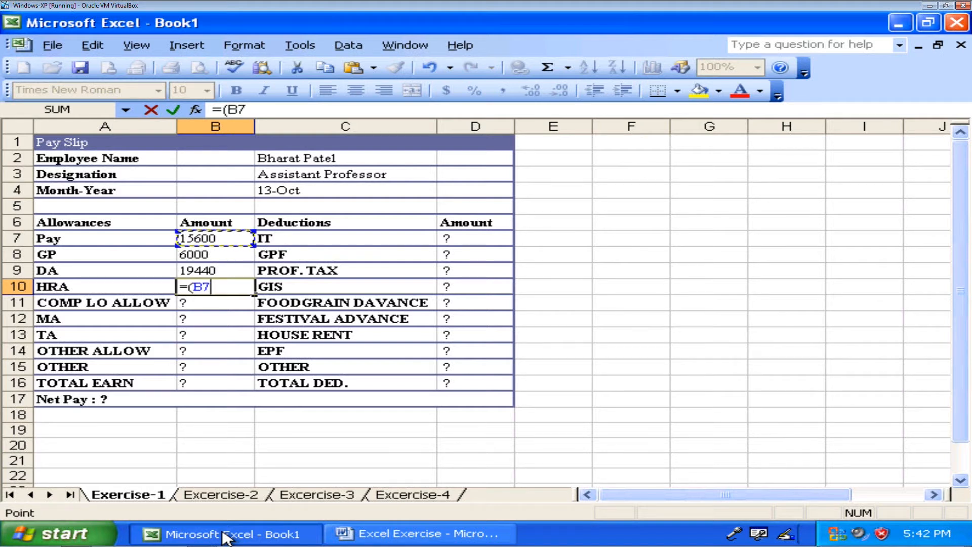
pyautogui.write('+')
pyautogui.press('Up')
pyautogui.press('Up')
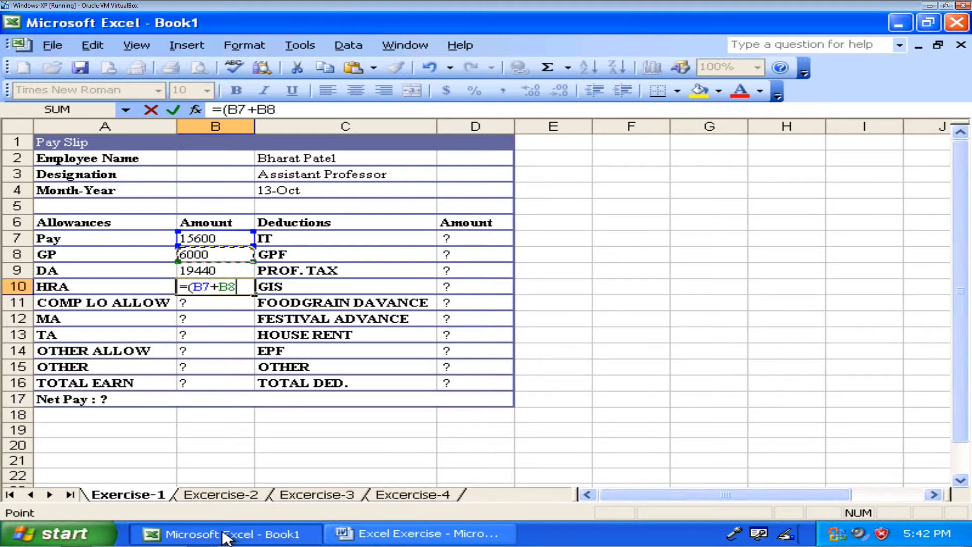
pyautogui.write(')*0.20')
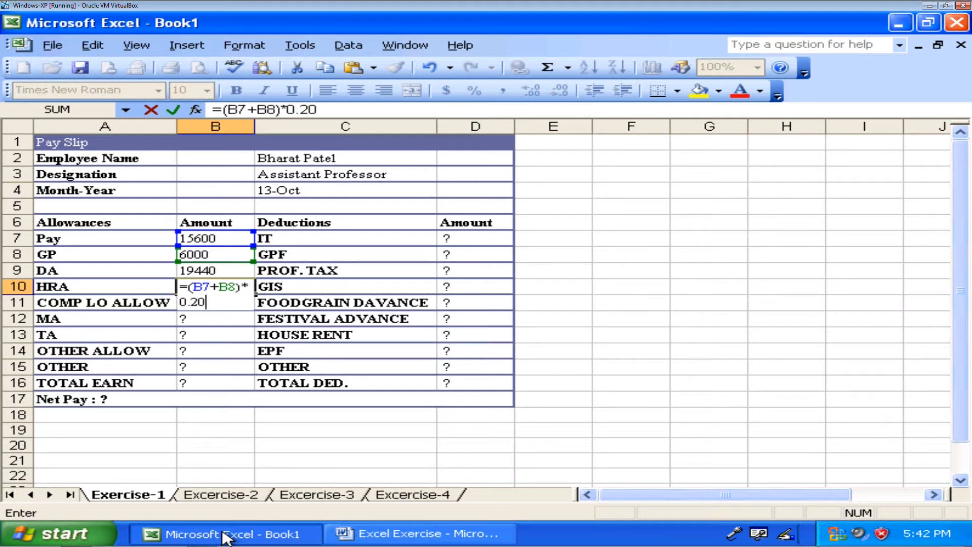
pyautogui.press('BackSpace')
pyautogui.press('BackSpace')
pyautogui.press('BackSpace')
pyautogui.press('BackSpace')
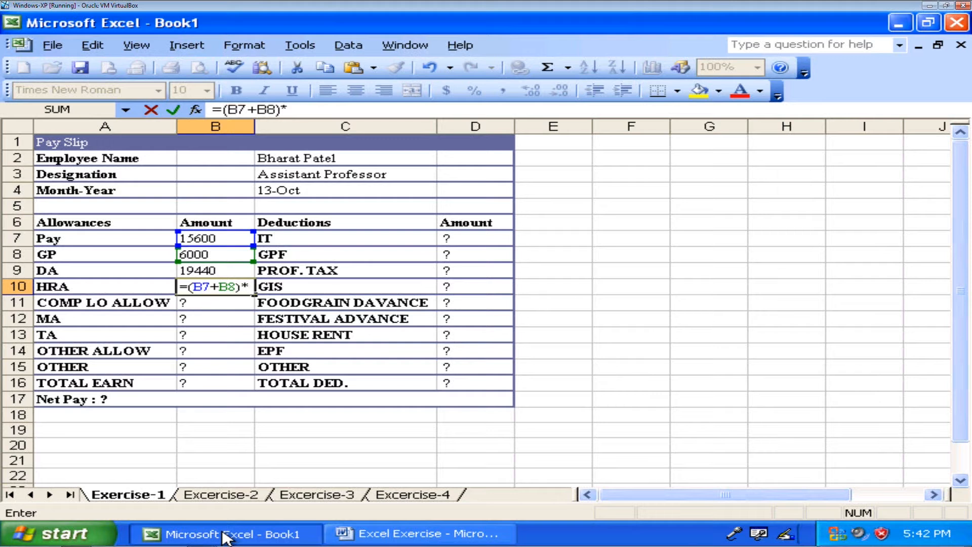
pyautogui.write('20/100')
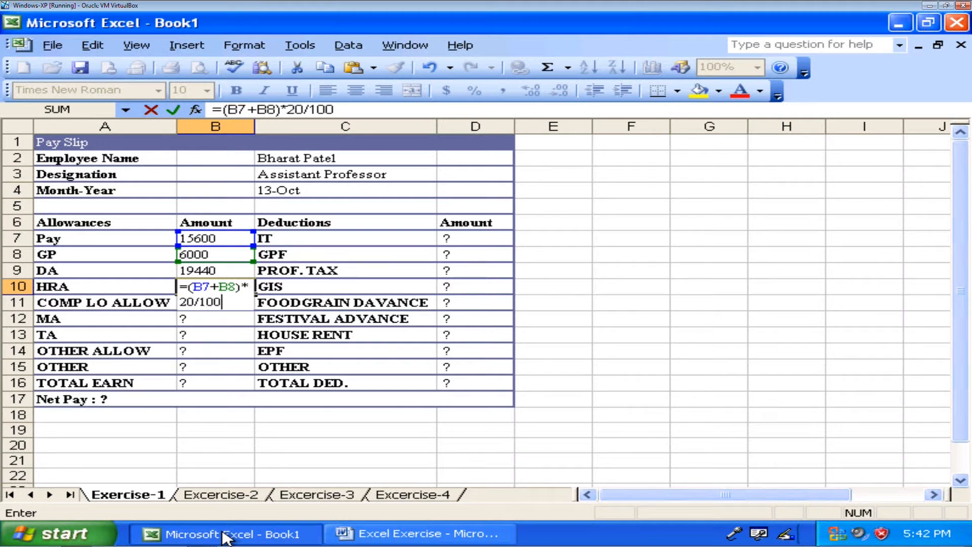
pyautogui.press('Return')
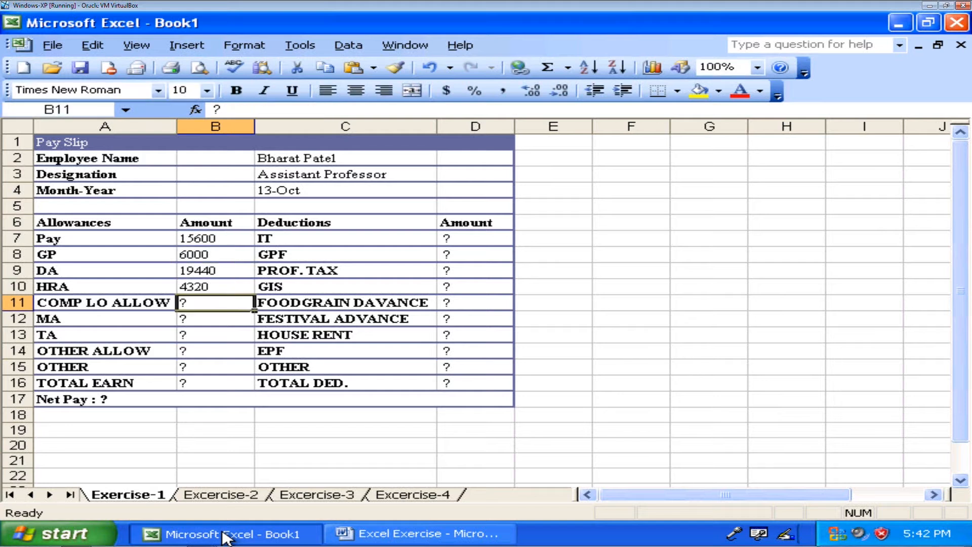
# Review the amount cells from Pay to HRA, inspect the HRA formula, and select the COMP LO ALLOW amount cell
pyautogui.press('Up')
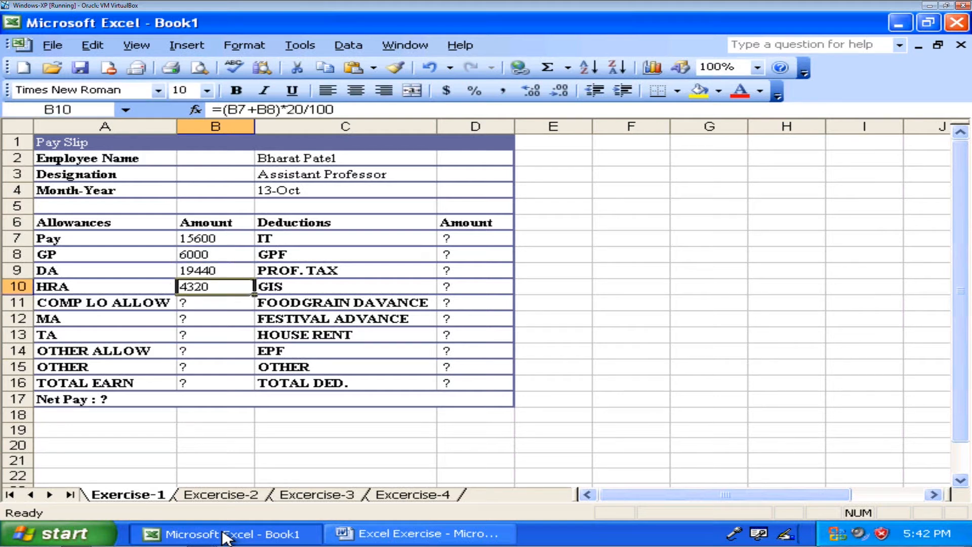
pyautogui.press('Up')
pyautogui.press('Up')
pyautogui.press('Up')
pyautogui.press('Down')
pyautogui.press('Down')
pyautogui.press('Down')
pyautogui.click(324, 110)
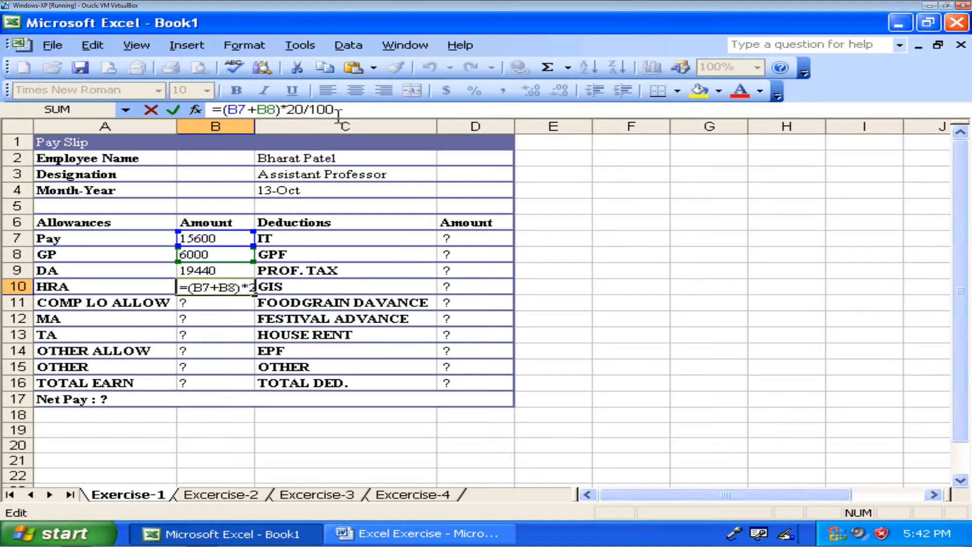
pyautogui.click(207, 302)
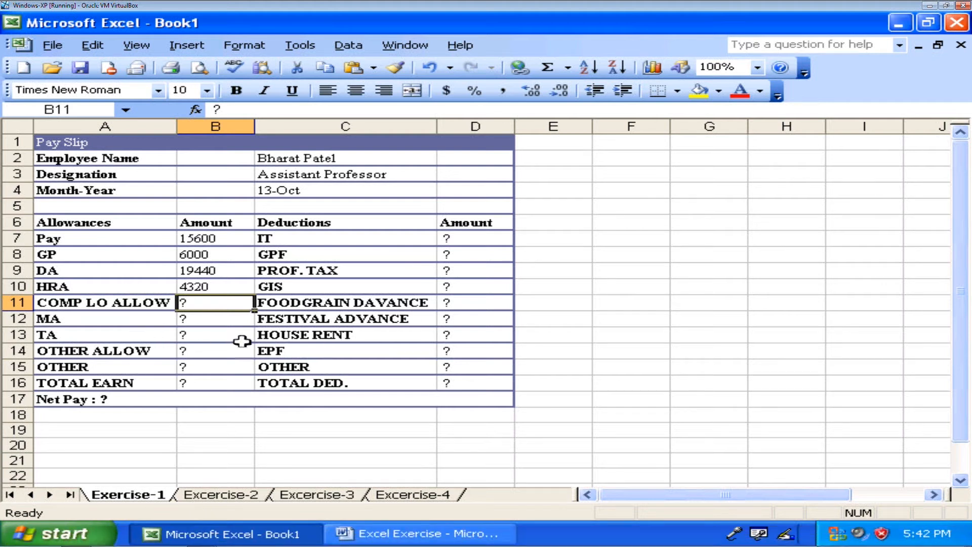
# Check the MA rule in the Word exercise and return to the Excel workbook
pyautogui.click(420, 534)
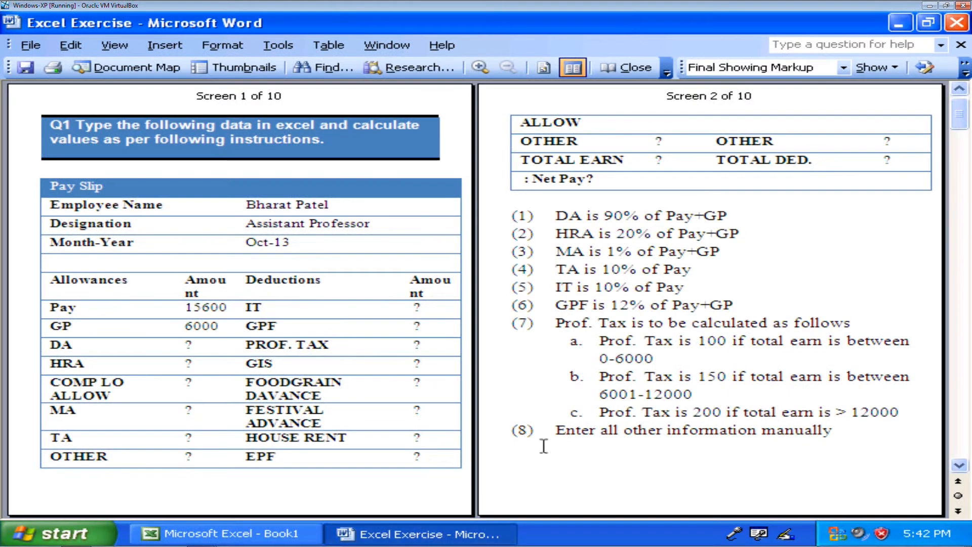
pyautogui.tripleClick(642, 258)
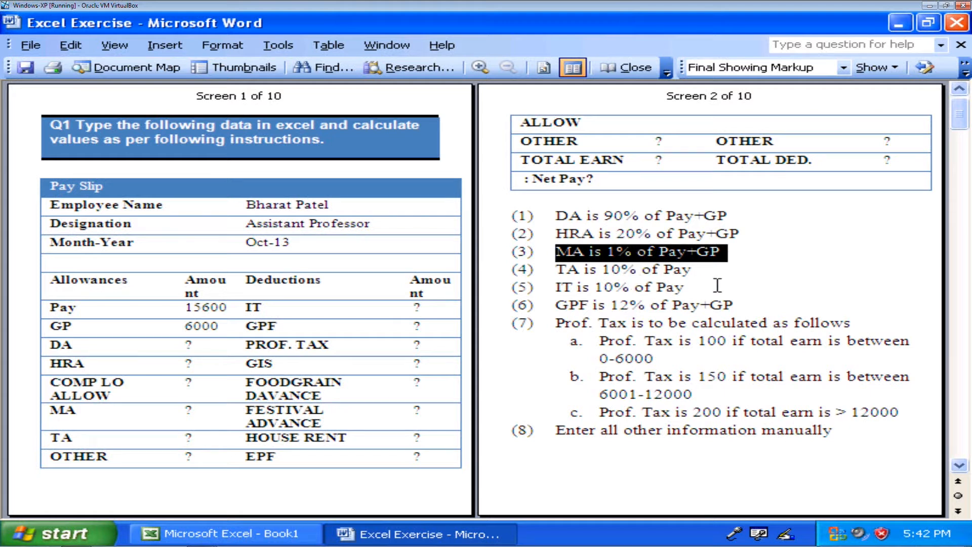
pyautogui.click(281, 535)
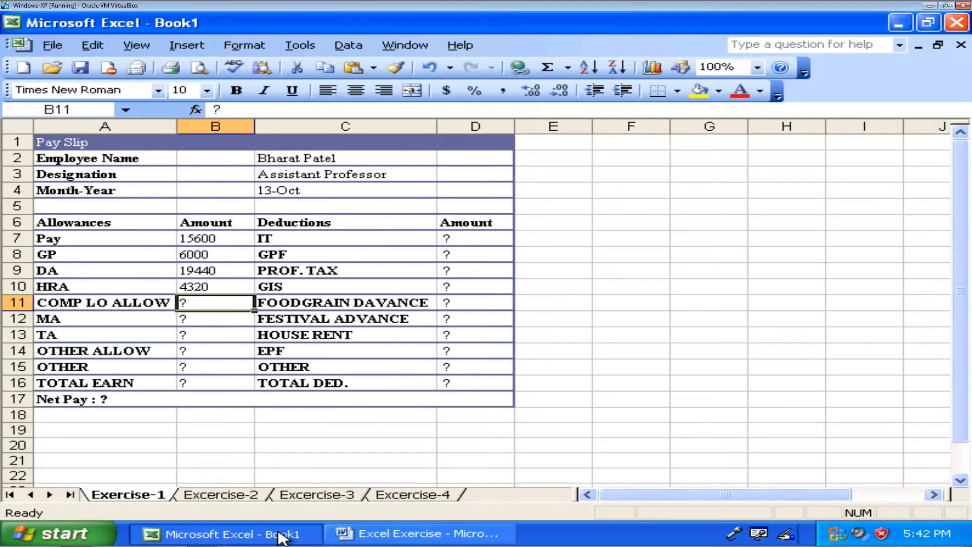
# Enter 250 as the COMP LO ALLOW amount in B11
pyautogui.press('Down')
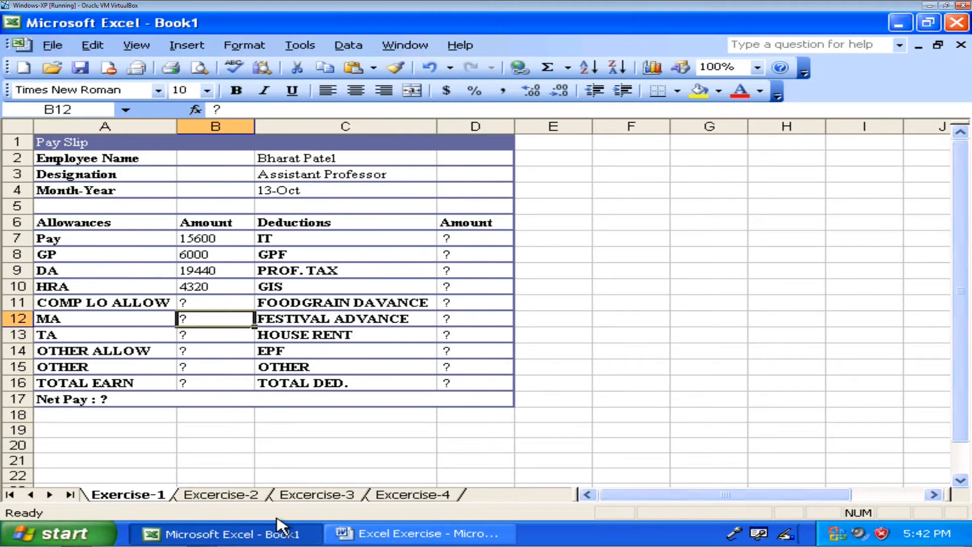
pyautogui.press('Up')
pyautogui.write('250')
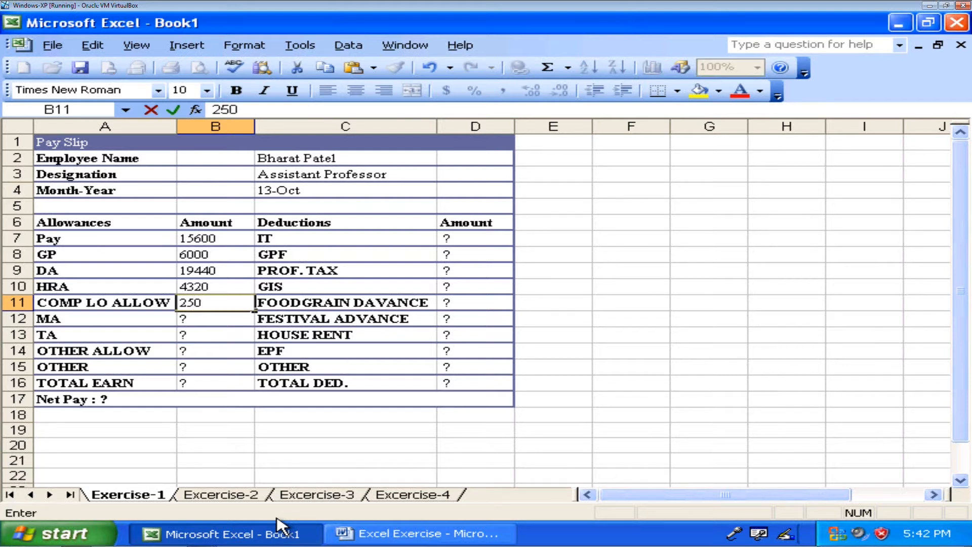
pyautogui.press('Return')
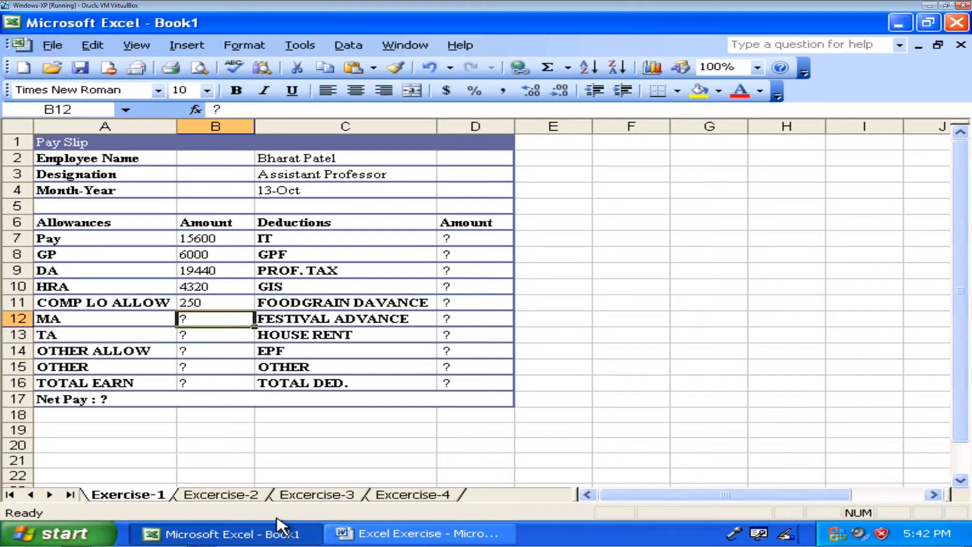
# Replace the MA amount in B12 with the formula =(B7+B8)*1/100
pyautogui.press('Up')
pyautogui.press('Down')
pyautogui.press('Delete')
pyautogui.write('=')
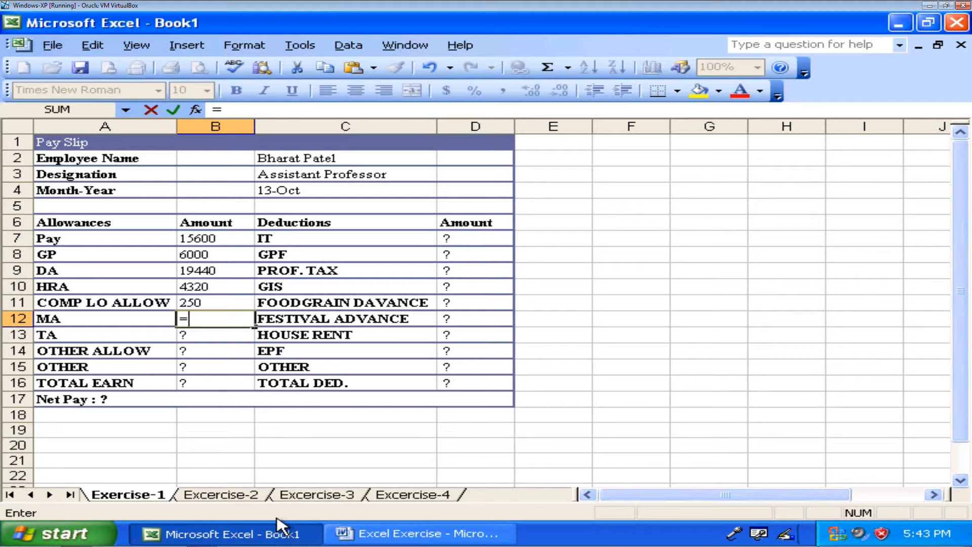
pyautogui.write('(')
pyautogui.press('Up')
pyautogui.press('Up')
pyautogui.press('Up')
pyautogui.press('Up')
pyautogui.press('Up')
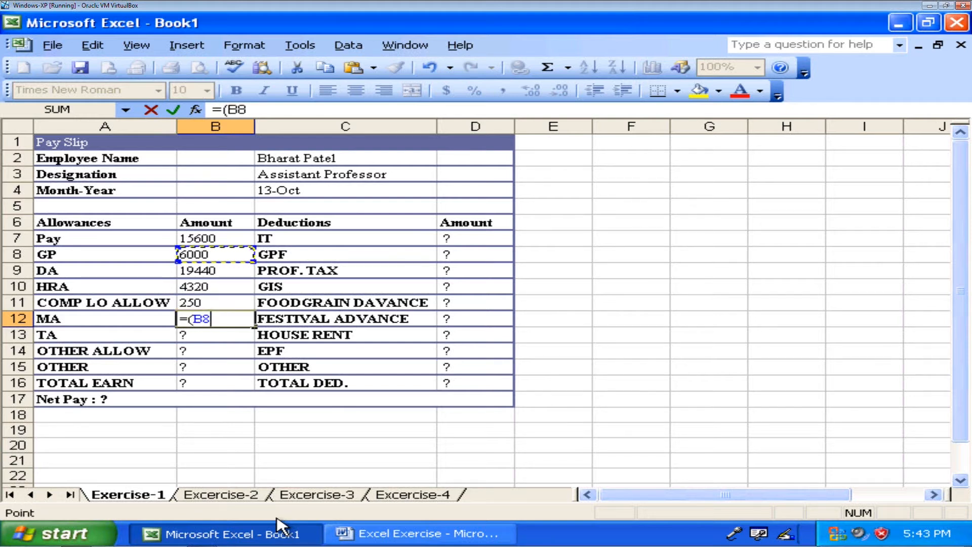
pyautogui.write('+')
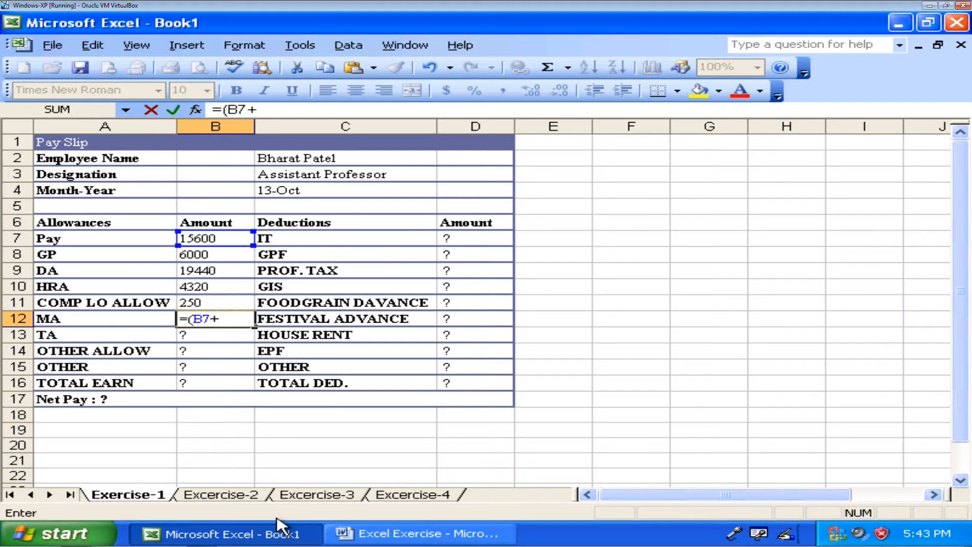
pyautogui.press('Down')
pyautogui.write(')')
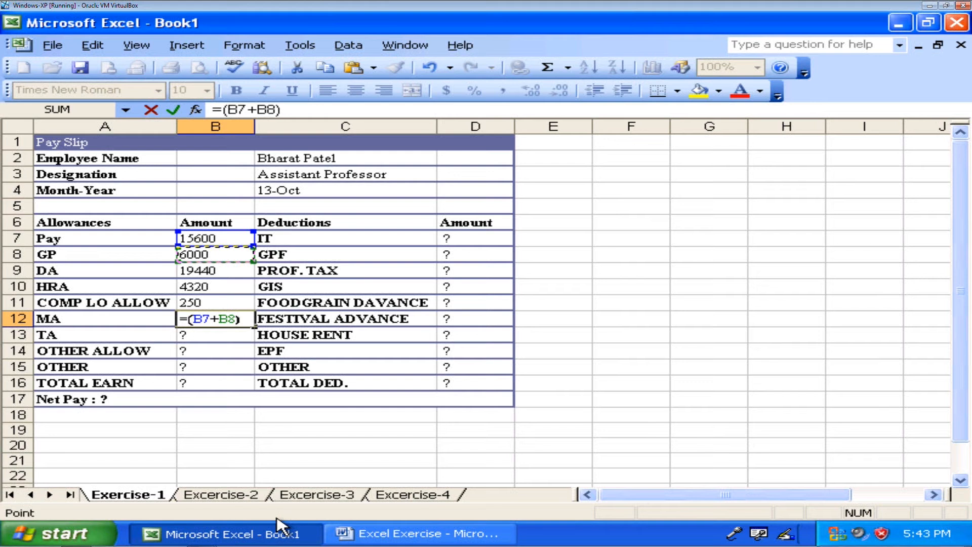
pyautogui.write('*1')
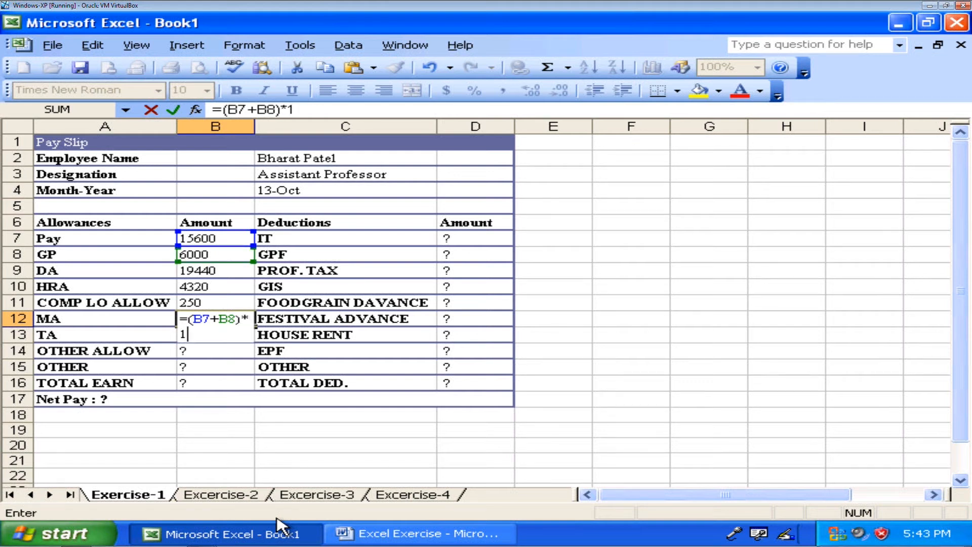
pyautogui.write('/100')
pyautogui.press('Return')
pyautogui.press('Up')
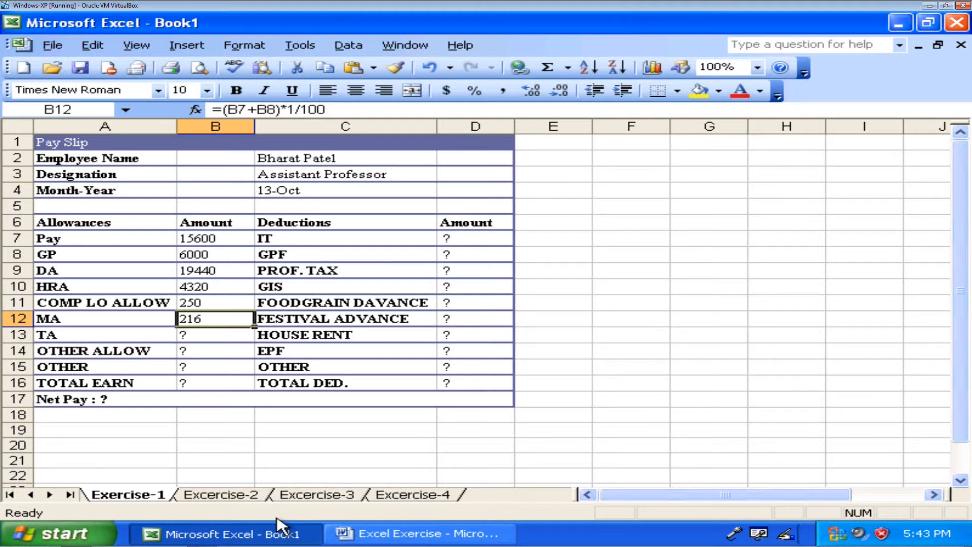
# Check the TA rule in the Word exercise and switch back to the Excel workbook
pyautogui.press('Down')
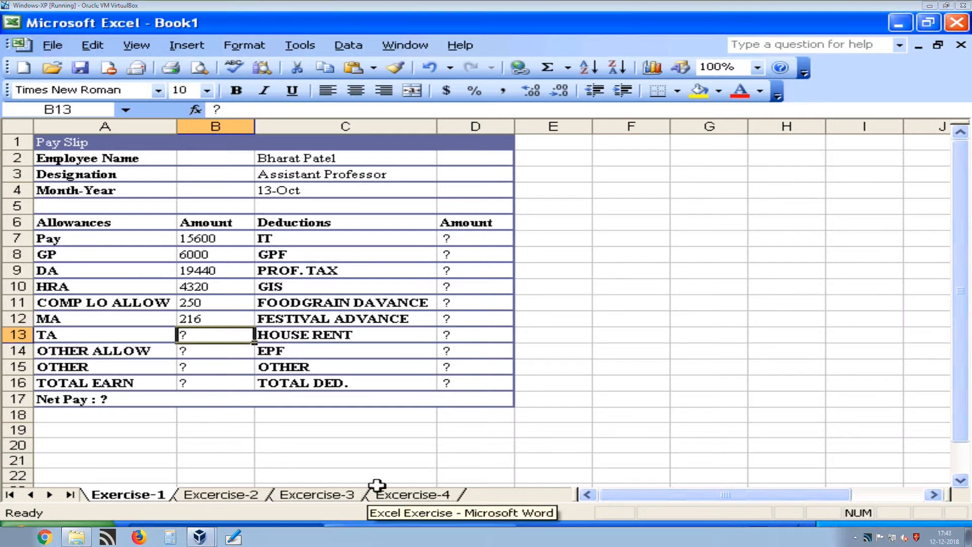
pyautogui.click(380, 533)
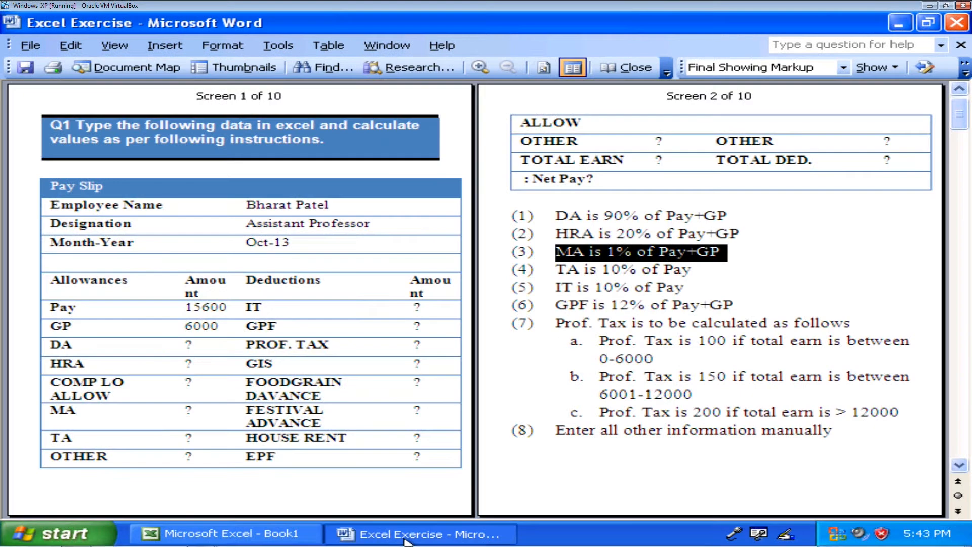
pyautogui.click(293, 531)
# Enter the formula =(B7+B8)*10/100 in B13 for the TA amount
pyautogui.press('Up')
pyautogui.press('Up')
pyautogui.press('Up')
pyautogui.press('Up')
pyautogui.press('Up')
pyautogui.press('Up')
pyautogui.press('Up')
pyautogui.press('Up')
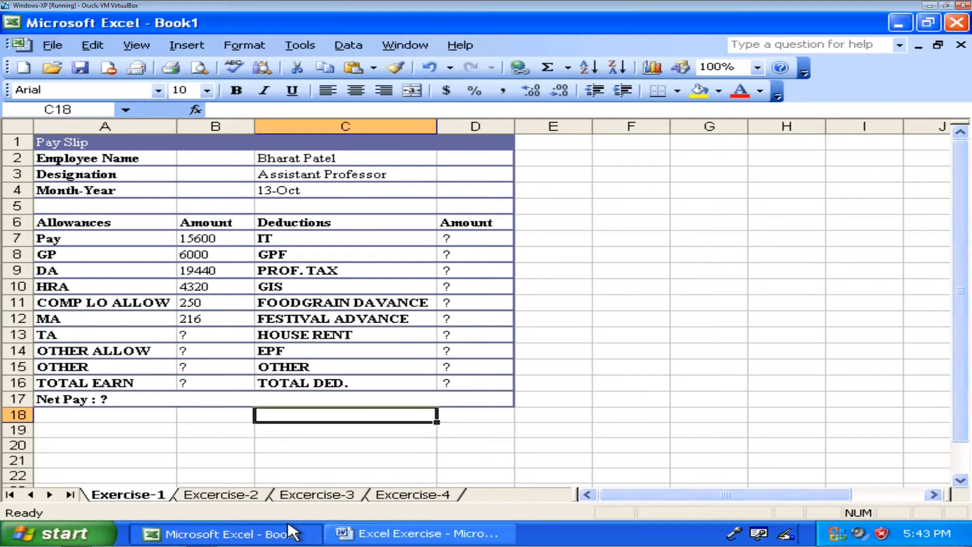
pyautogui.press('Left')
pyautogui.write('=(')
pyautogui.press('Up')
pyautogui.press('Up')
pyautogui.press('Up')
pyautogui.press('Up')
pyautogui.press('Up')
pyautogui.press('Up')
pyautogui.write('+')
pyautogui.press('Up')
pyautogui.press('Up')
pyautogui.press('Up')
pyautogui.press('Up')
pyautogui.press('Up')
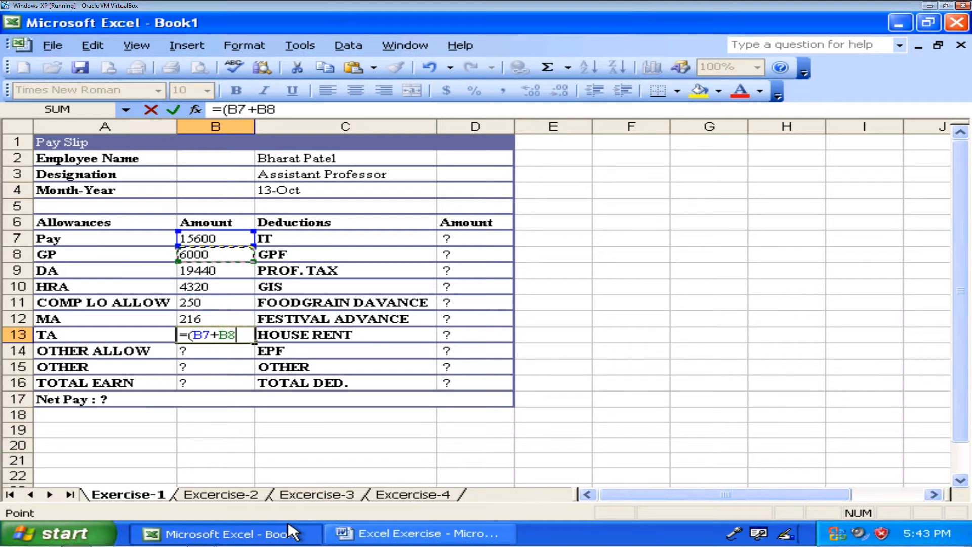
pyautogui.write(')*10/100')
pyautogui.press('Return')
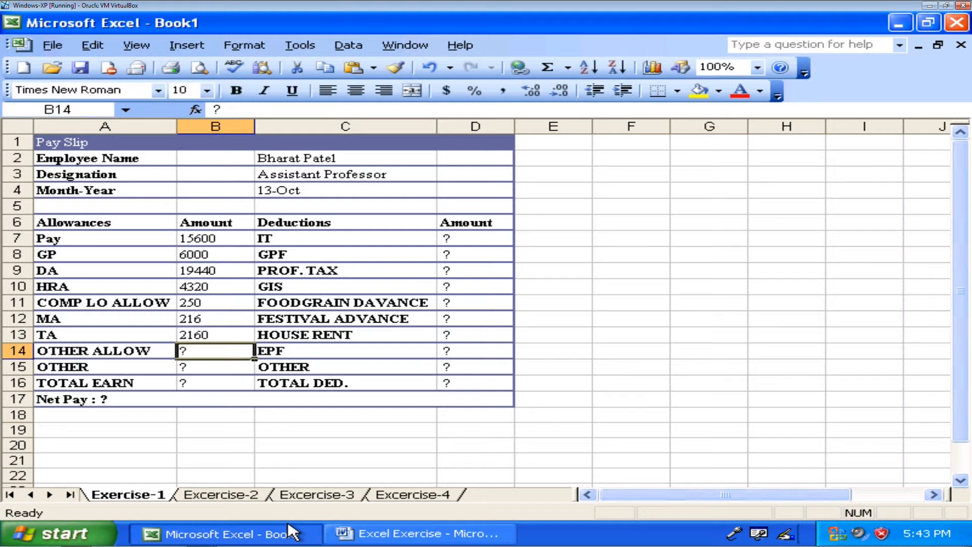
# Set both the OTHER ALLOW amount in B14 and the OTHER amount in B15 to 0
pyautogui.press('Delete')
pyautogui.write('0')
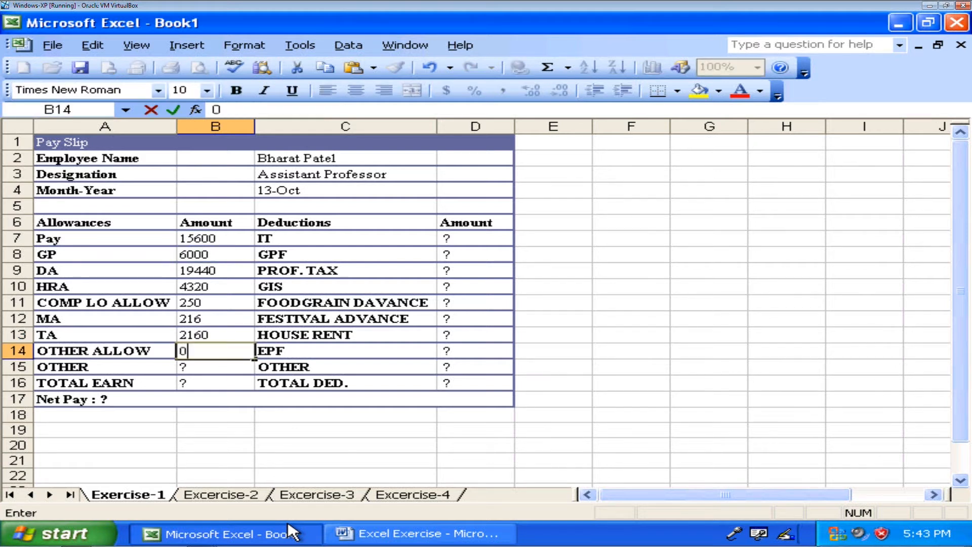
pyautogui.press('Return')
pyautogui.write('0')
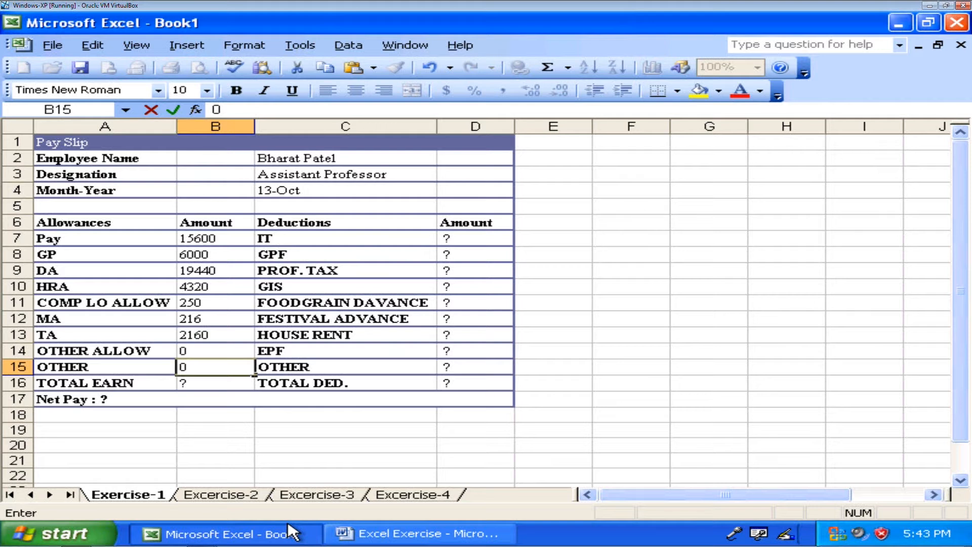
pyautogui.press('Return')
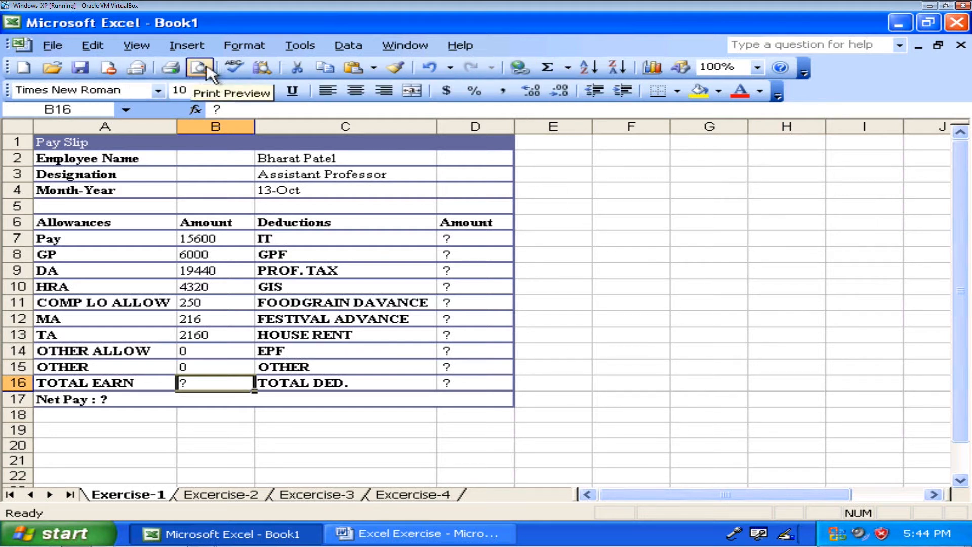
# Calculate TOTAL EARN in B16 with AutoSum as =SUM(B7:B15)
pyautogui.click(549, 70)
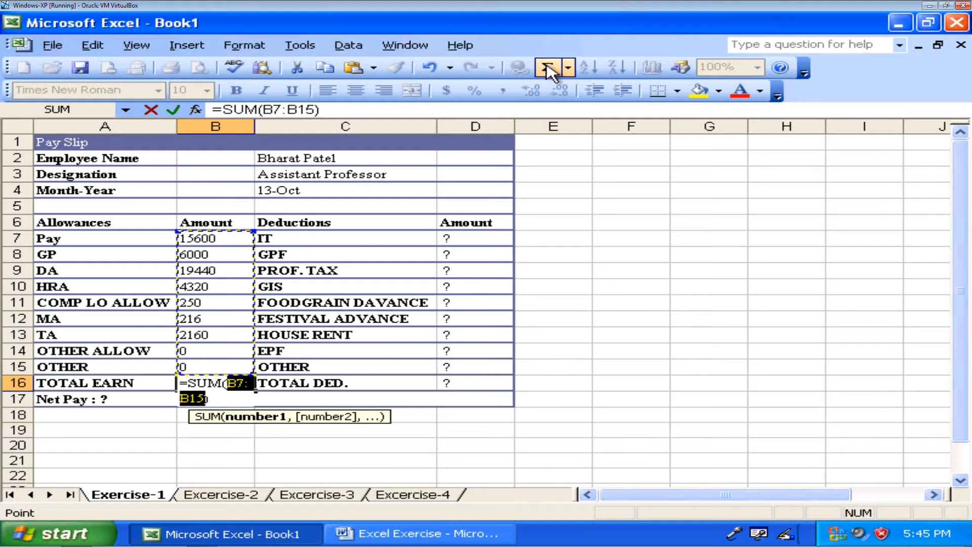
pyautogui.press('Return')
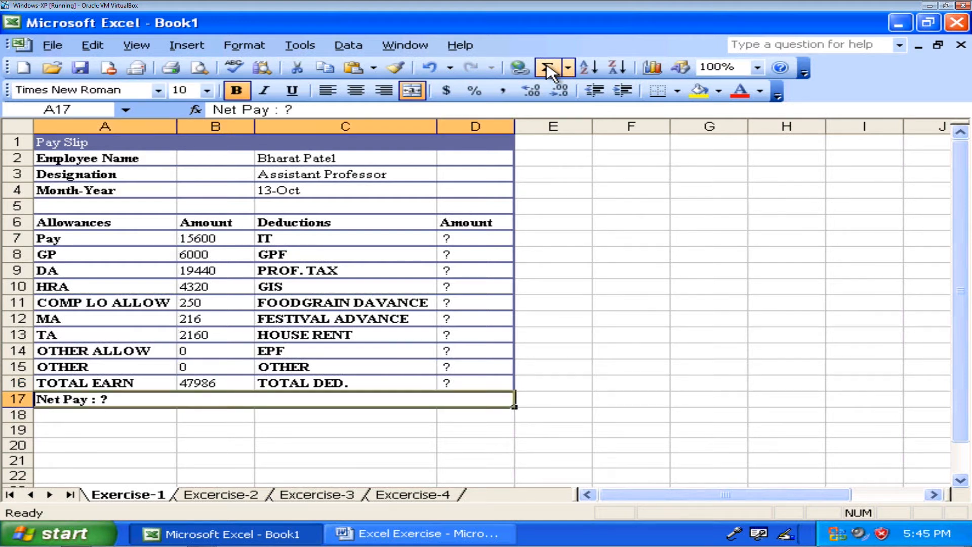
pyautogui.press('Up')
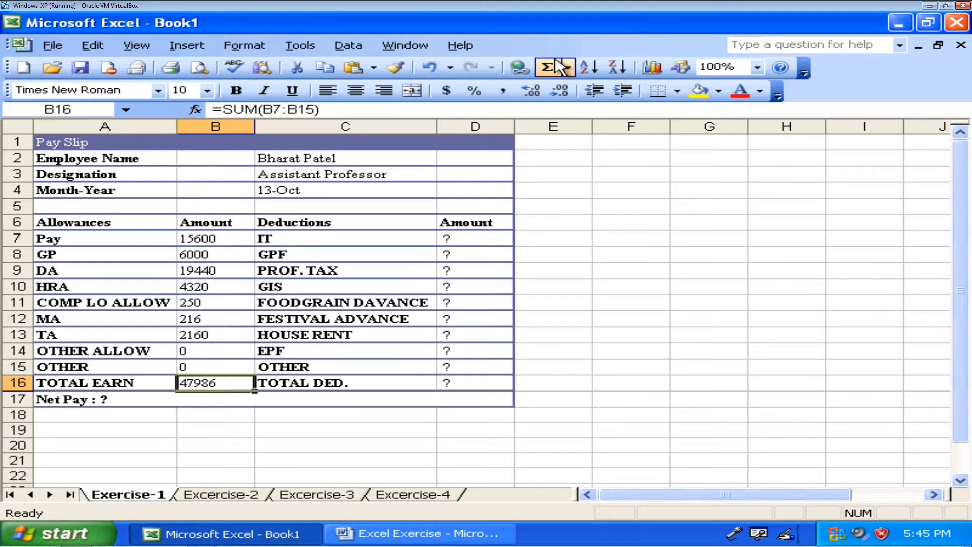
# Select the IT amount cell D7, check the IT rule in the Word exercise, and return to the Excel workbook
pyautogui.click(486, 236)
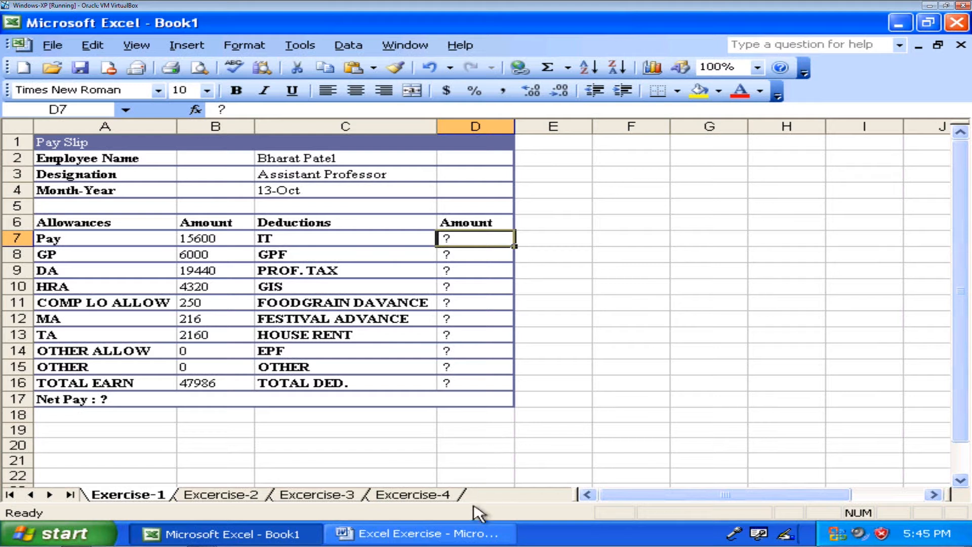
pyautogui.click(466, 533)
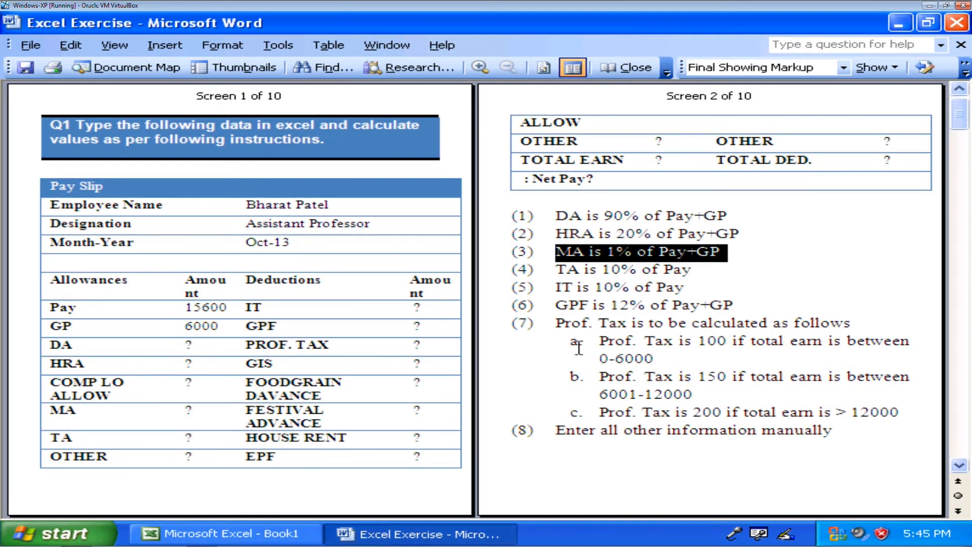
pyautogui.doubleClick(587, 306)
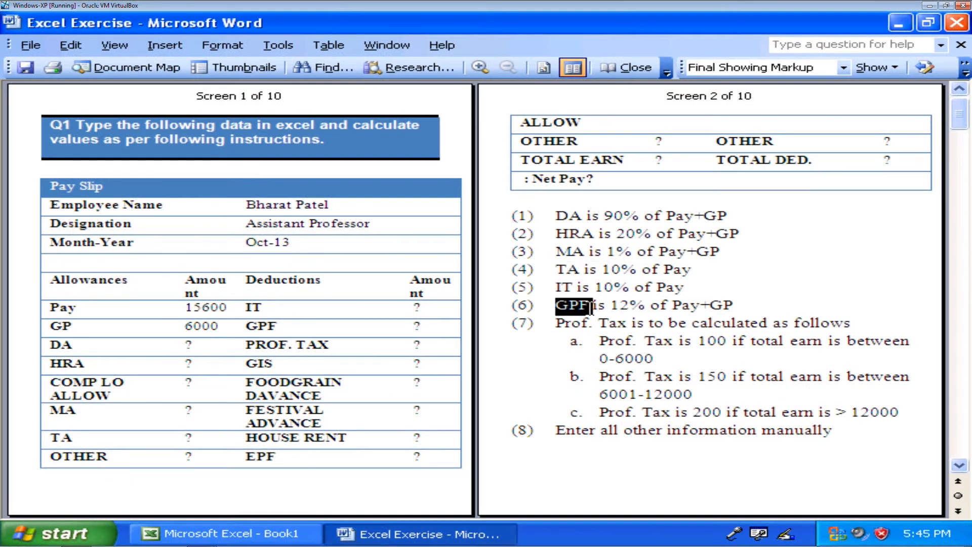
pyautogui.tripleClick(590, 287)
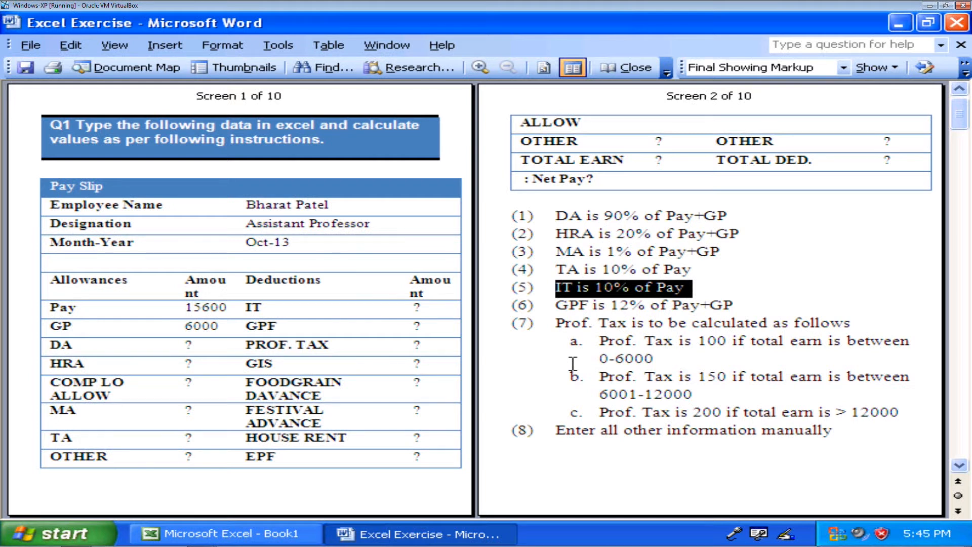
pyautogui.hotkey('alt', 'Tab')
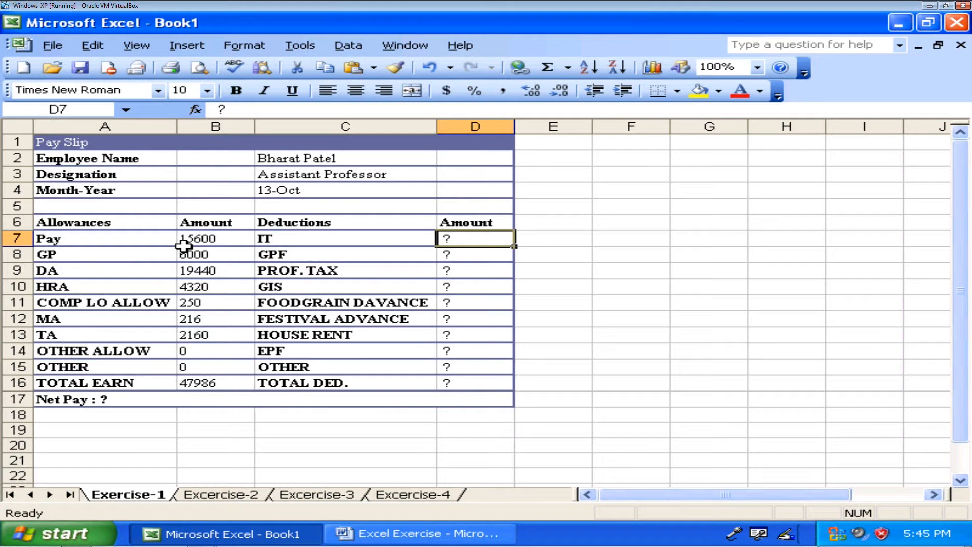
# Replace the IT amount in D7 with the formula =B7*10/100
pyautogui.click(239, 242)
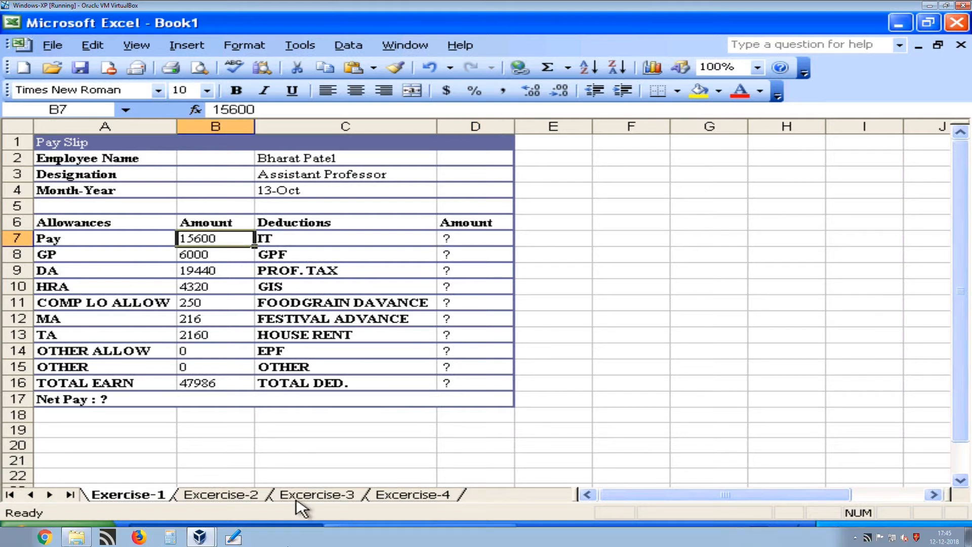
pyautogui.press('Right')
pyautogui.press('Right')
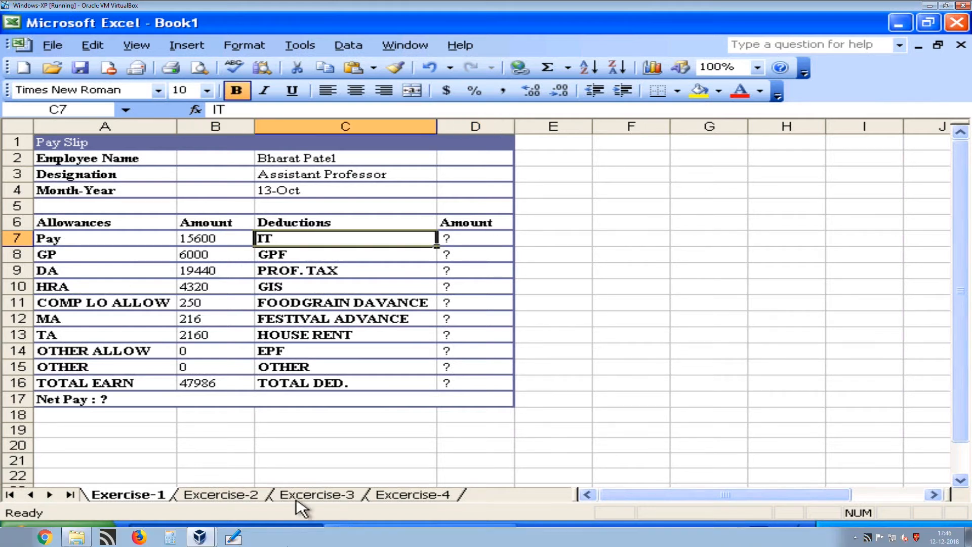
pyautogui.press('Delete')
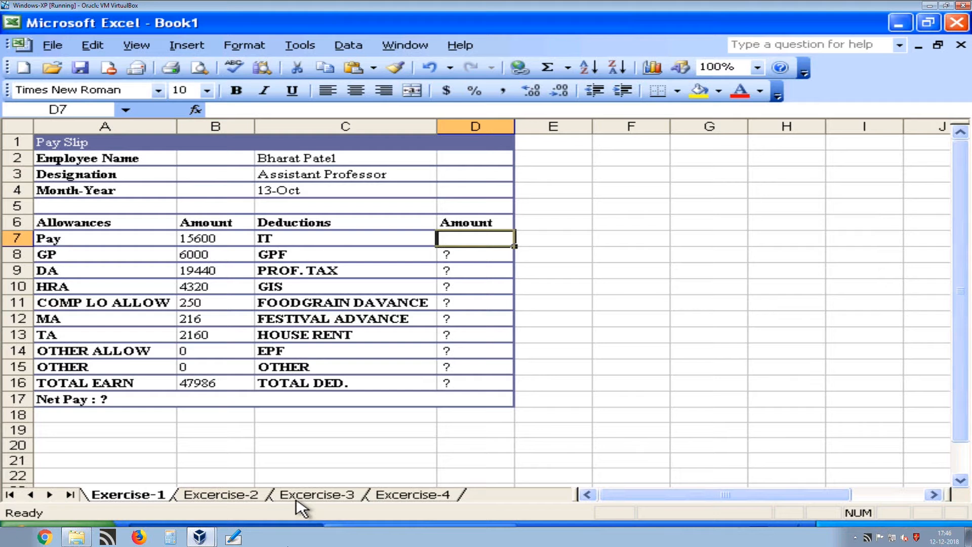
pyautogui.write('=')
pyautogui.press('Left')
pyautogui.press('Left')
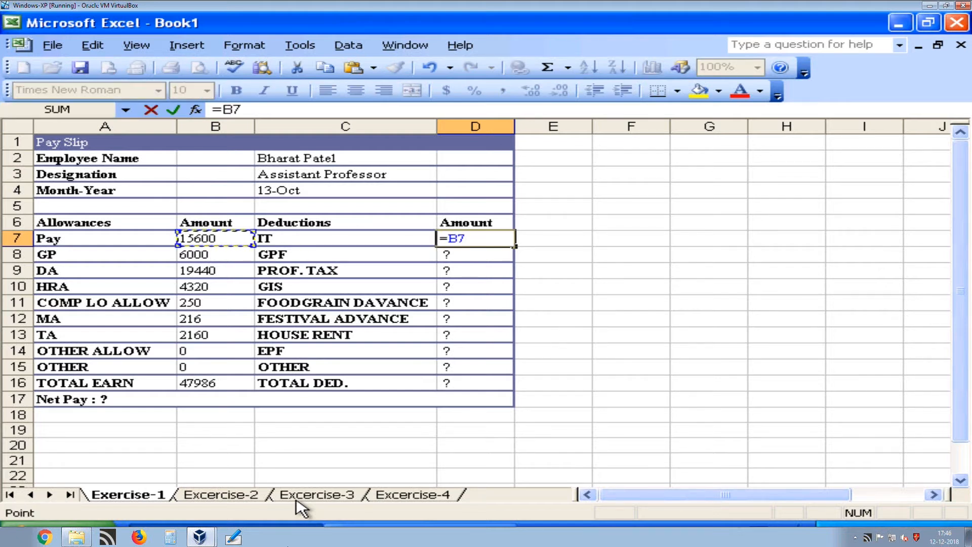
pyautogui.write('*10/')
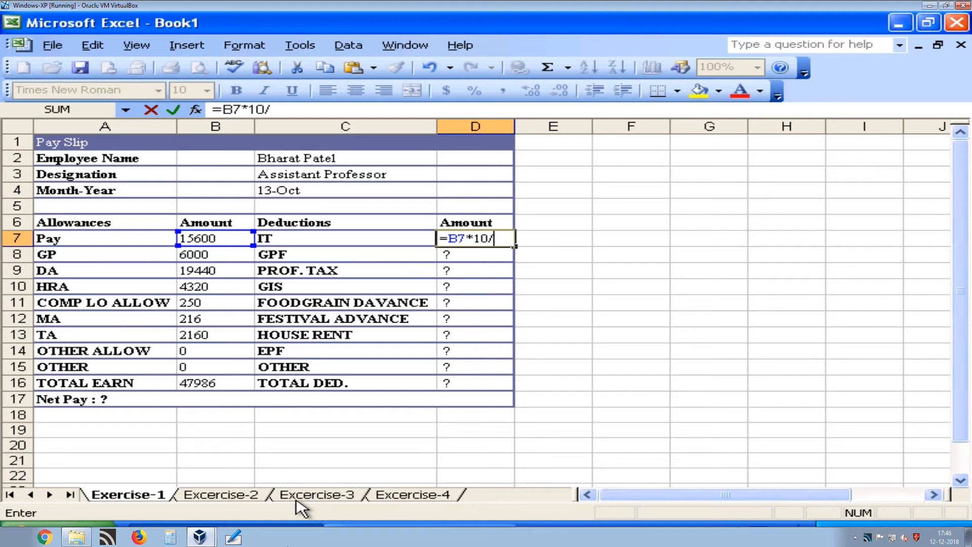
pyautogui.write('100')
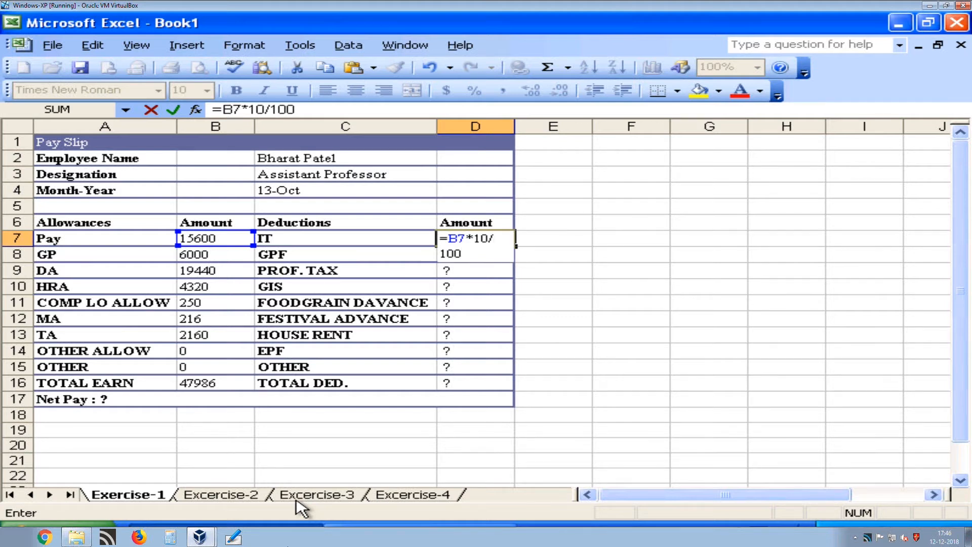
pyautogui.press('Return')
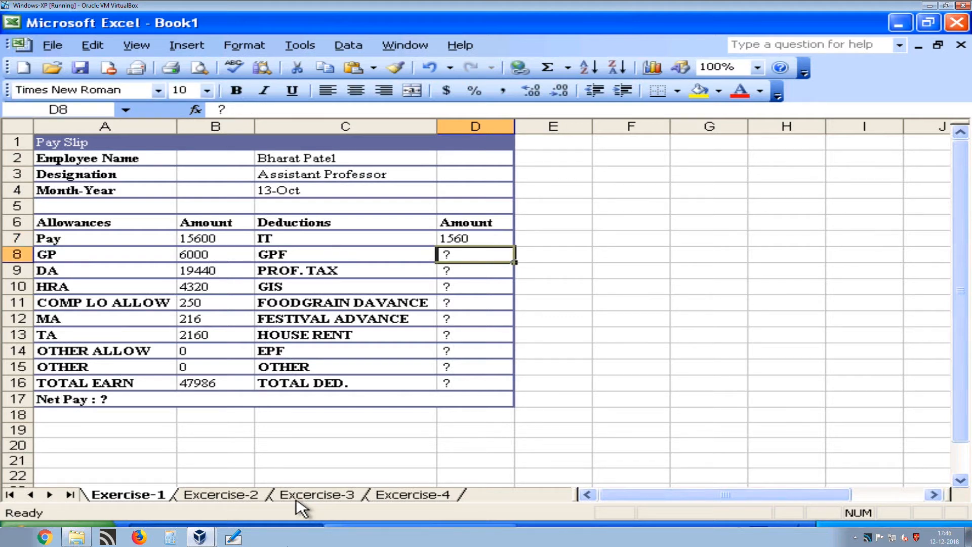
# Review the IT formula in D7, check the GPF rule in the Word exercise, and return to the Excel workbook with D8 selected
pyautogui.press('Up')
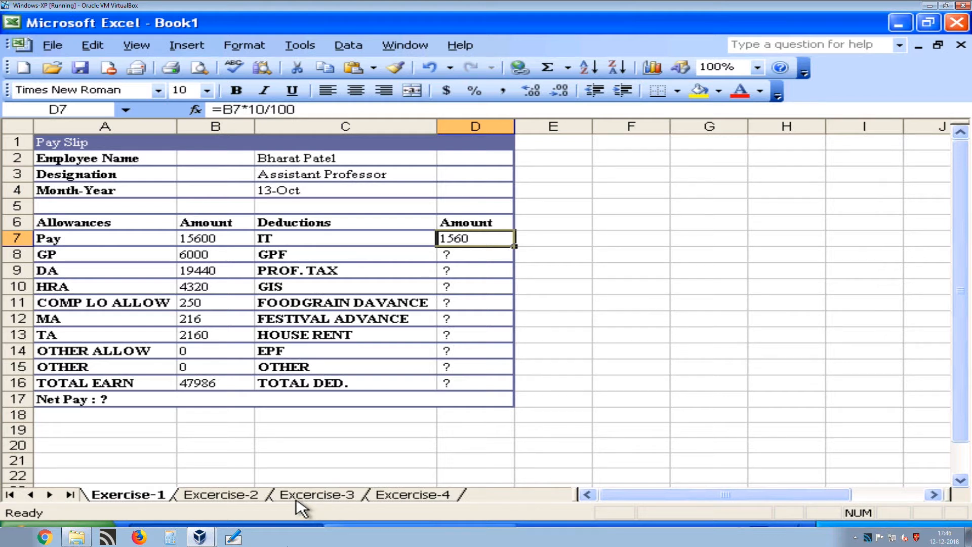
pyautogui.press('Down')
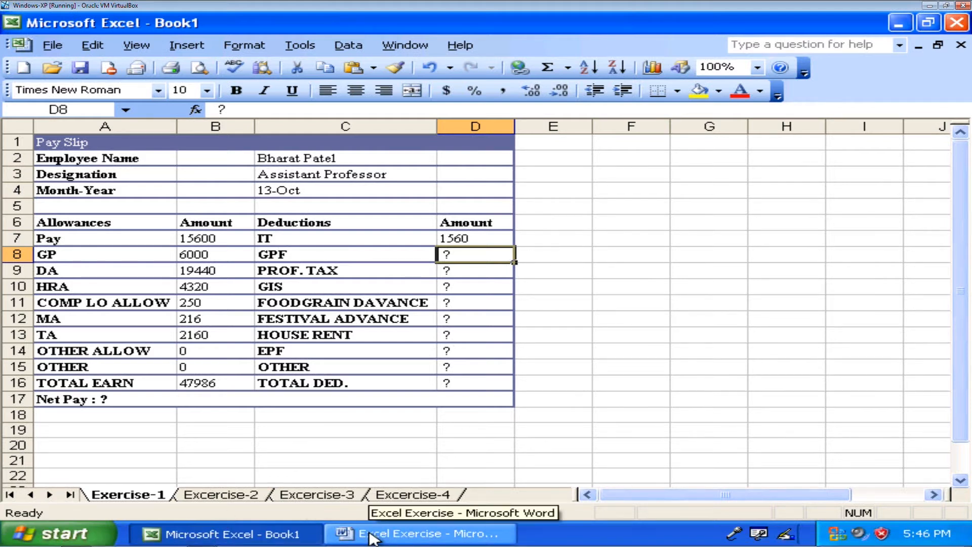
pyautogui.click(374, 536)
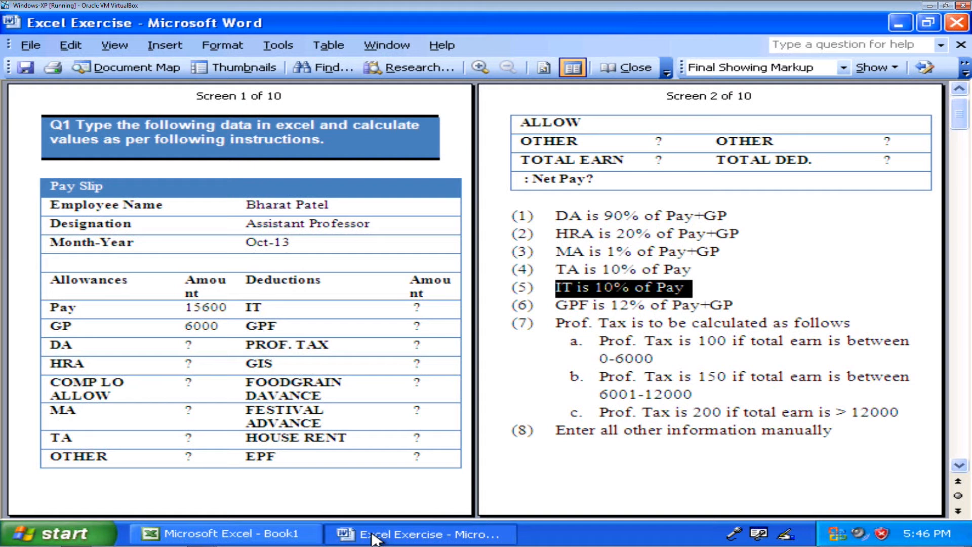
pyautogui.press('Down')
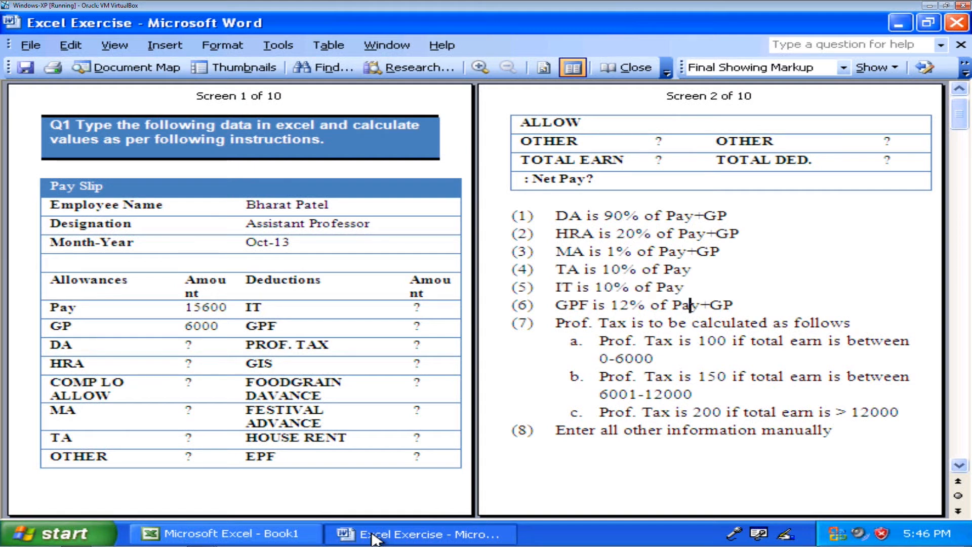
pyautogui.click(312, 540)
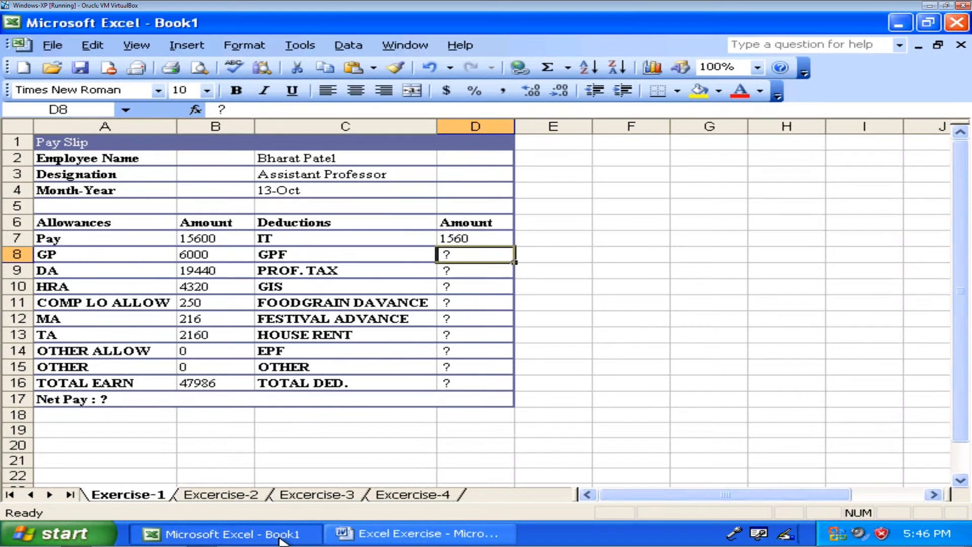
# Replace the GPF amount in D8 with the formula =(B7+B8)*12/100
pyautogui.press('Delete')
pyautogui.write('=(')
pyautogui.press('Left')
pyautogui.press('Left')
pyautogui.press('Up')
pyautogui.write('+')
pyautogui.press('Left')
pyautogui.press('Left')
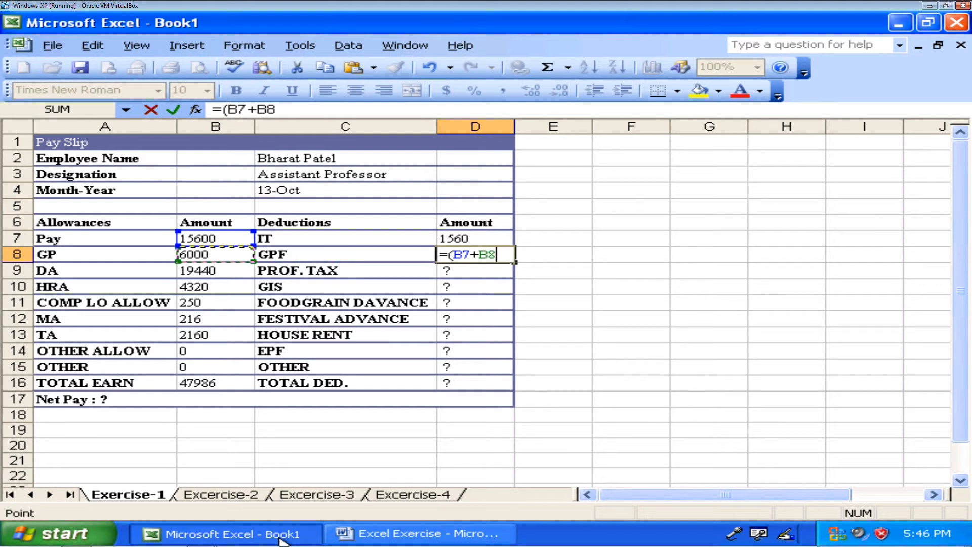
pyautogui.write(')*')
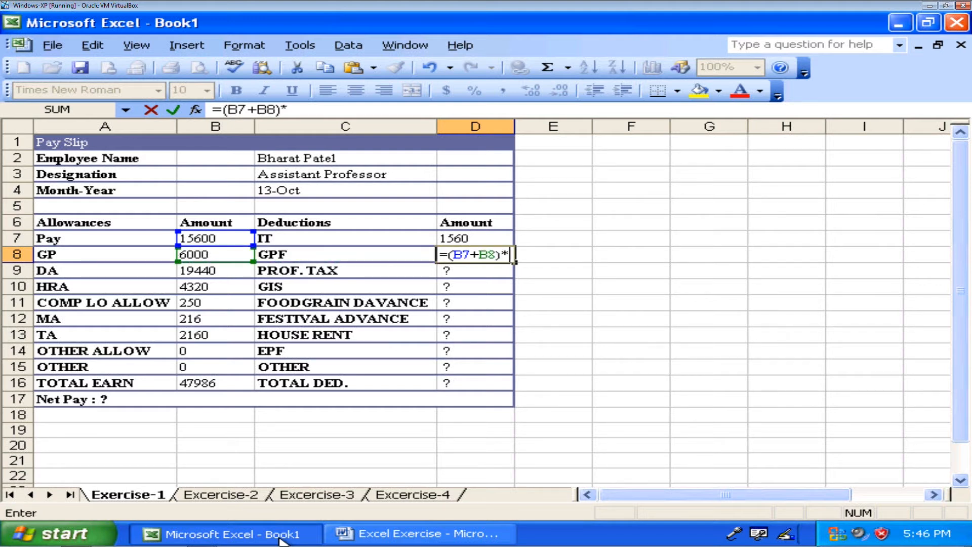
pyautogui.write('12/100')
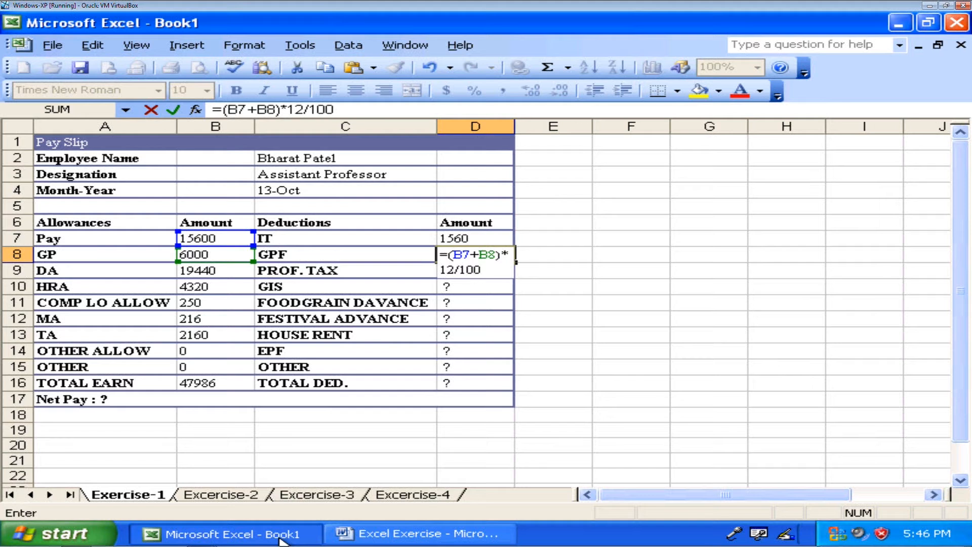
pyautogui.press('Return')
pyautogui.press('Up')
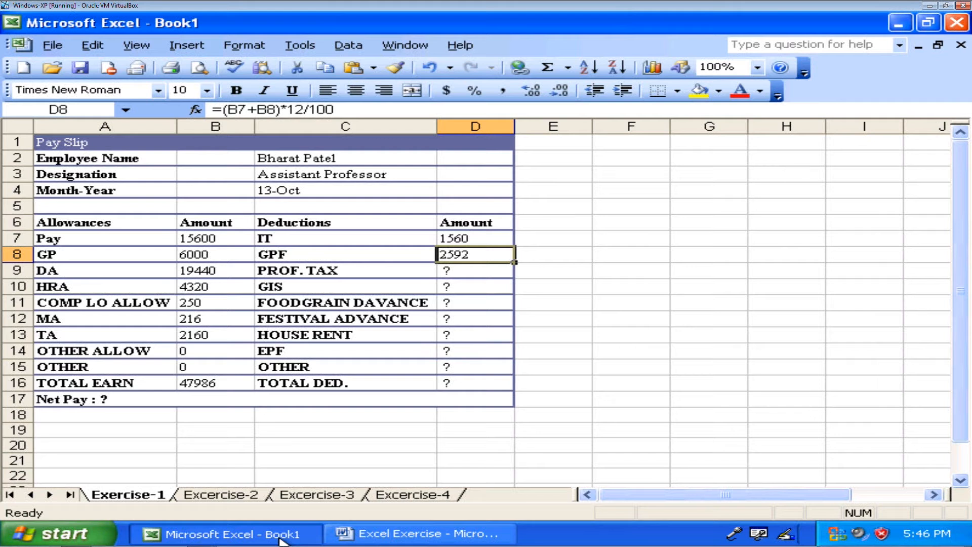
# Check the Prof. Tax rule in the Word exercise and begin the PROF. TAX formula in D9 as =if(B16<6000,100, in Excel
pyautogui.click(368, 541)
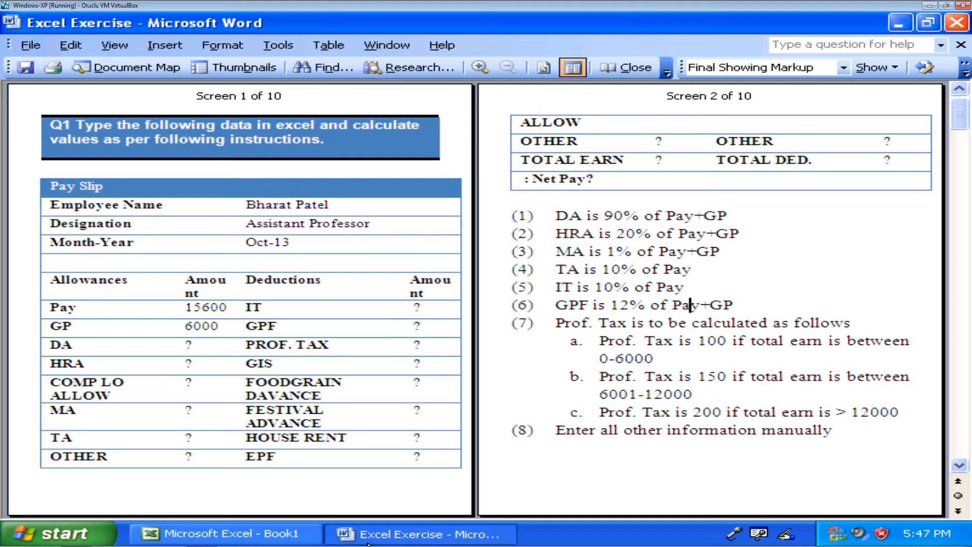
pyautogui.click(174, 540)
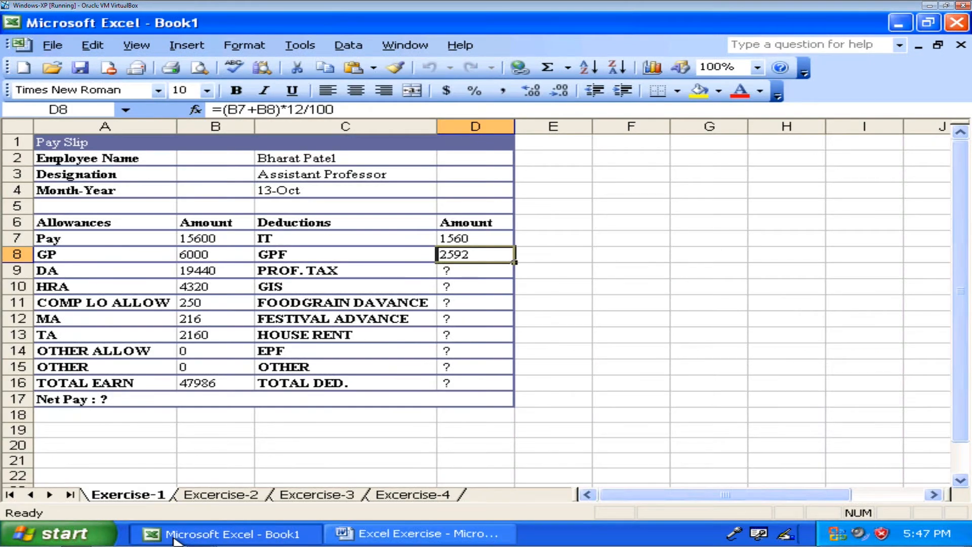
pyautogui.press('Down')
pyautogui.press('Delete')
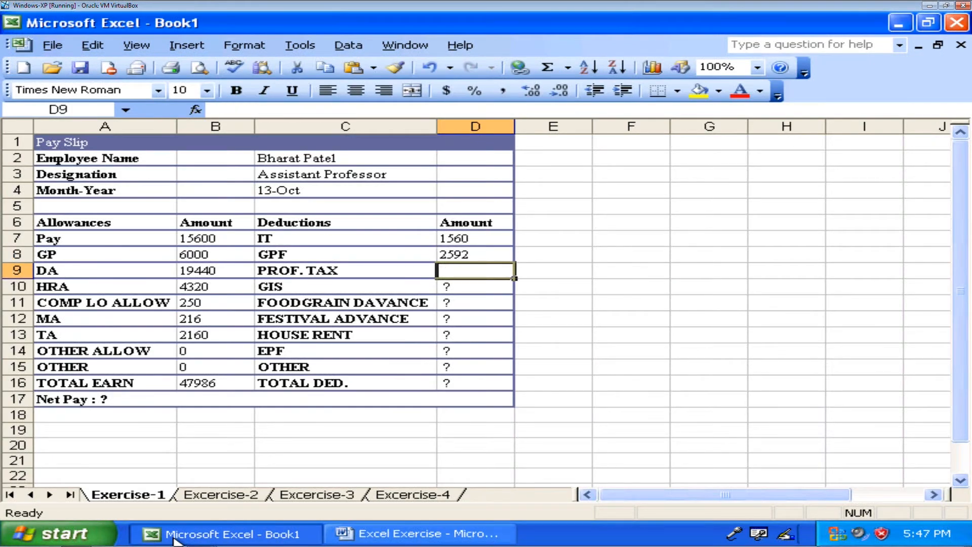
pyautogui.write('=if')
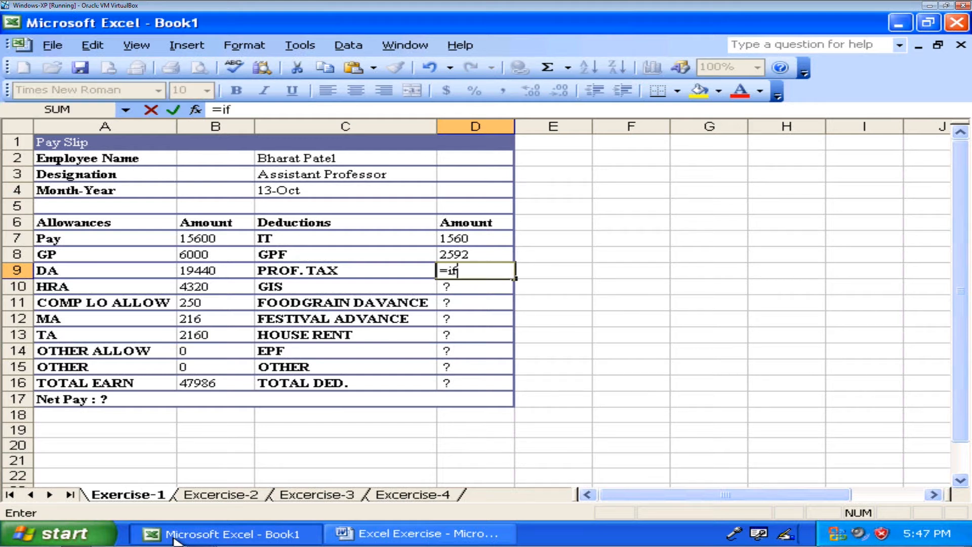
pyautogui.write('(')
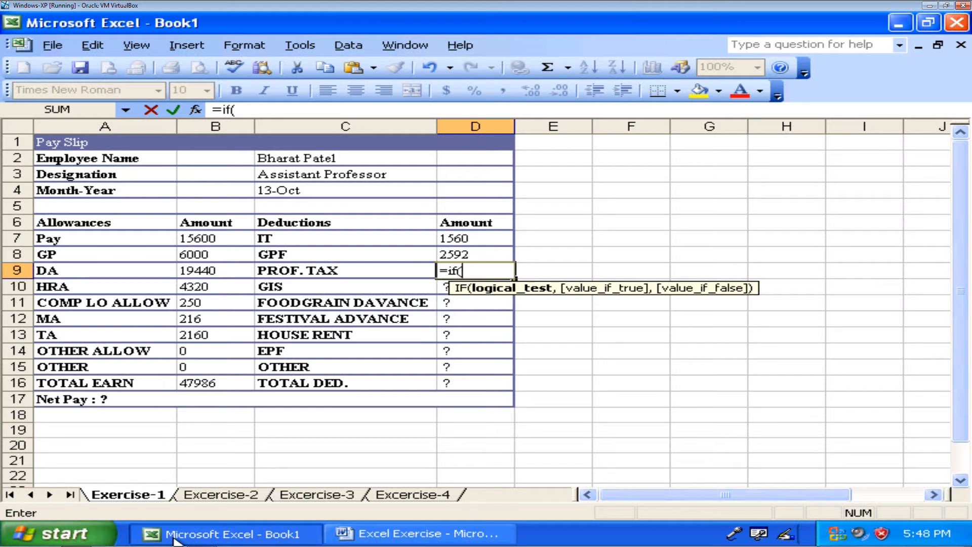
pyautogui.click(209, 382)
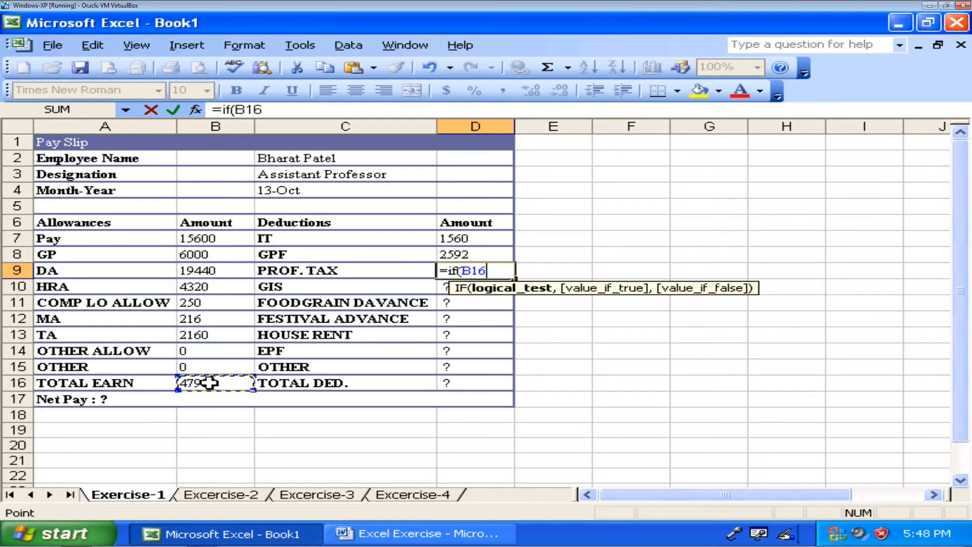
pyautogui.write('<6000,')
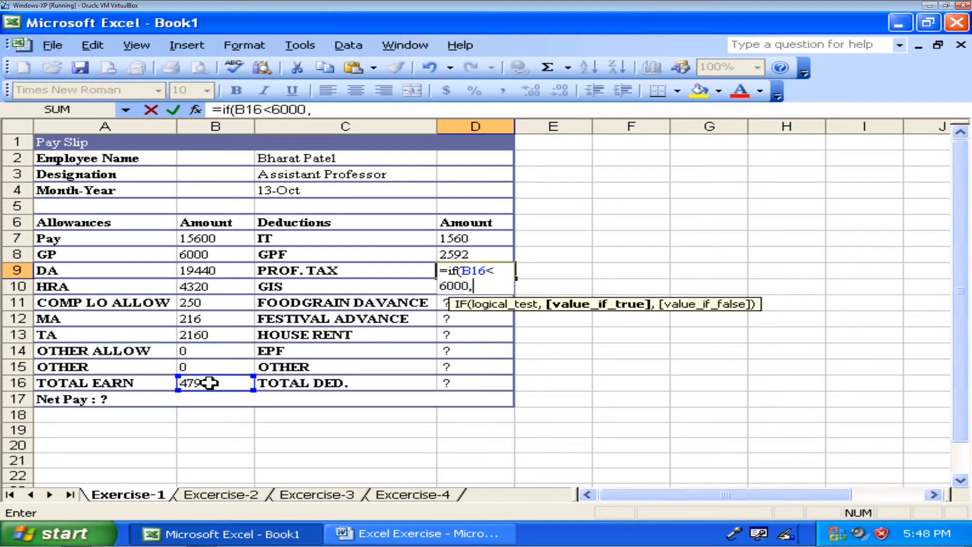
pyautogui.write('100,')
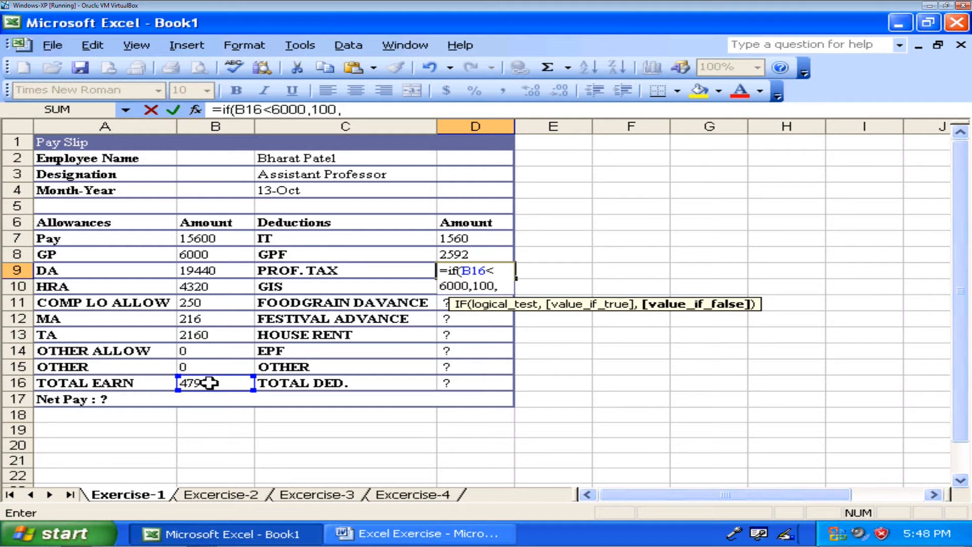
# Change the first condition of the D9 formula to B16<=6000 and add a nested IF testing b16<=12000
pyautogui.press('Left')
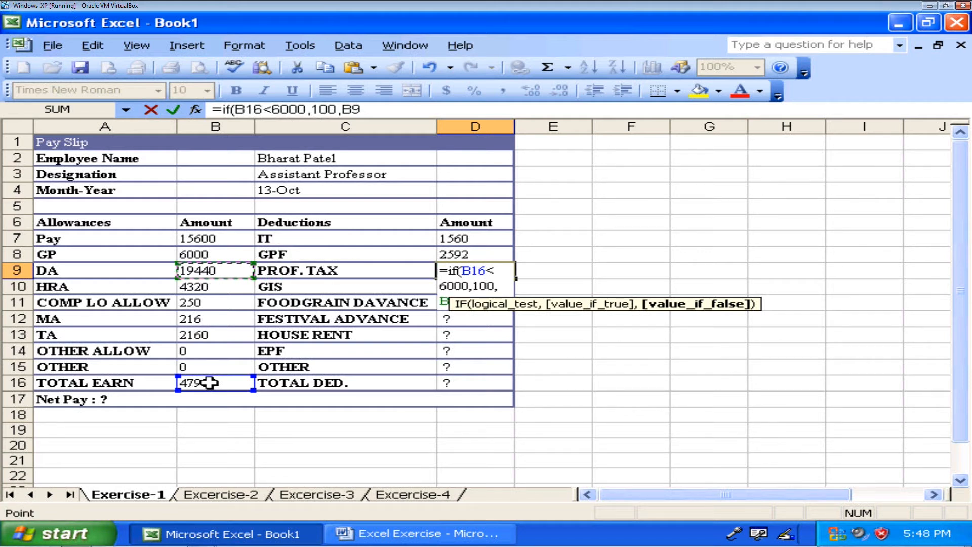
pyautogui.click(274, 108)
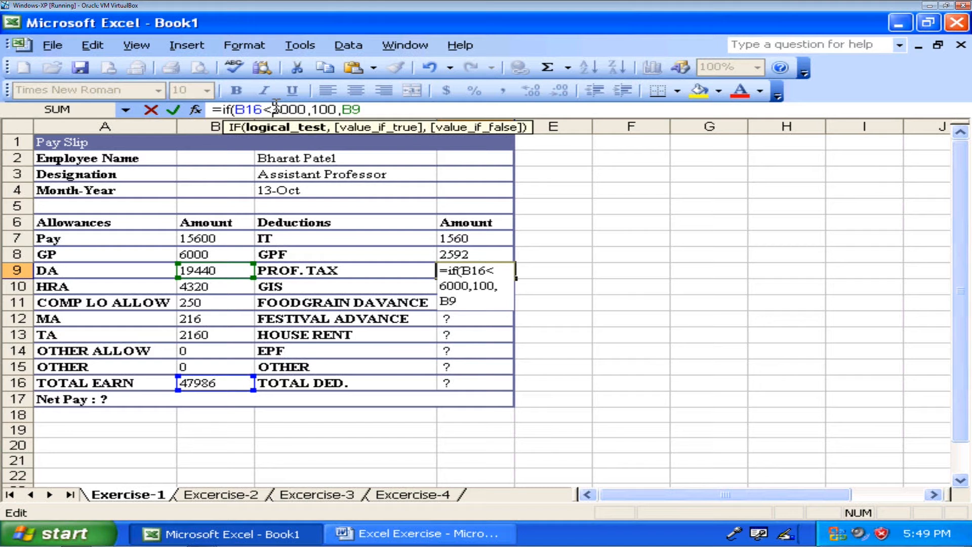
pyautogui.write('=')
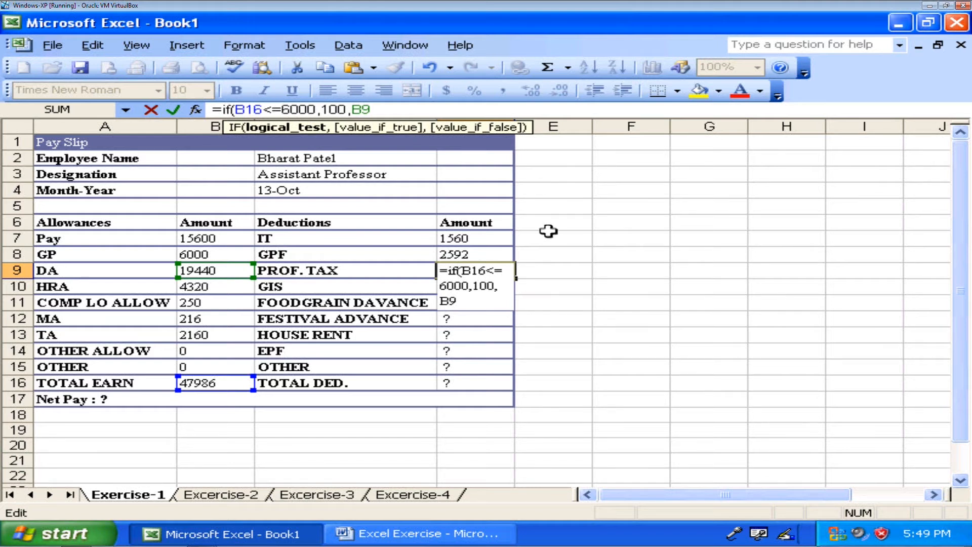
pyautogui.press('BackSpace')
pyautogui.press('BackSpace')
pyautogui.write('if(b16<=120')
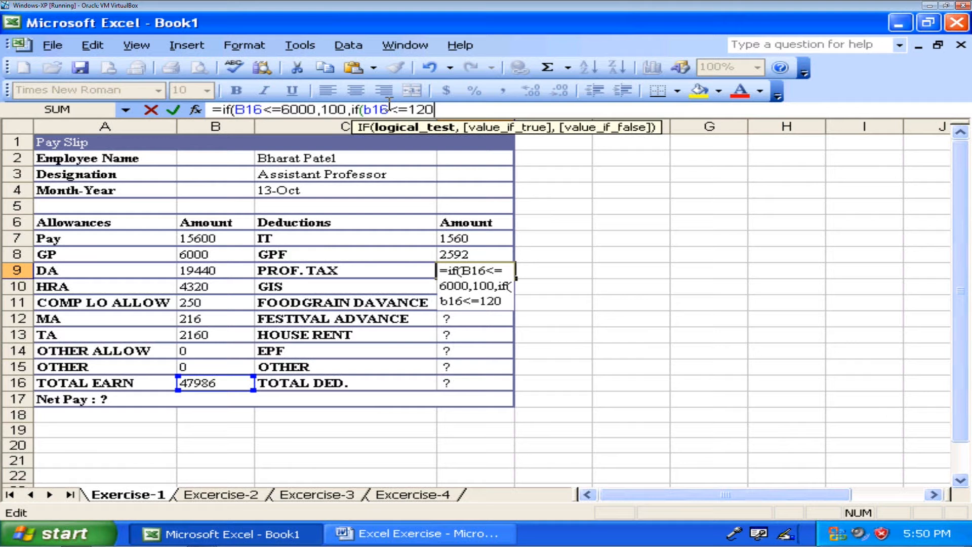
pyautogui.write('00')
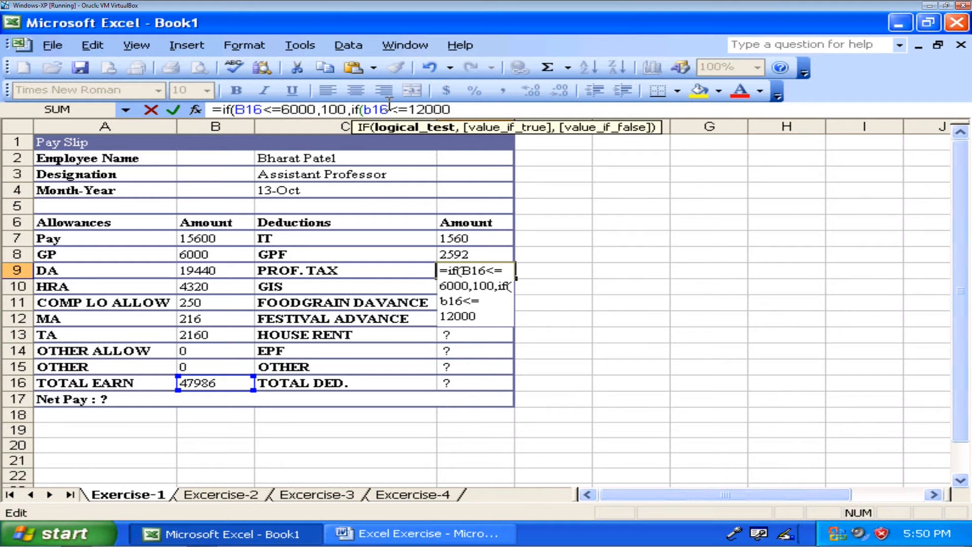
# Complete the nested IF in D9 with 150 if true and 200 if false, and enter the formula
pyautogui.write(',')
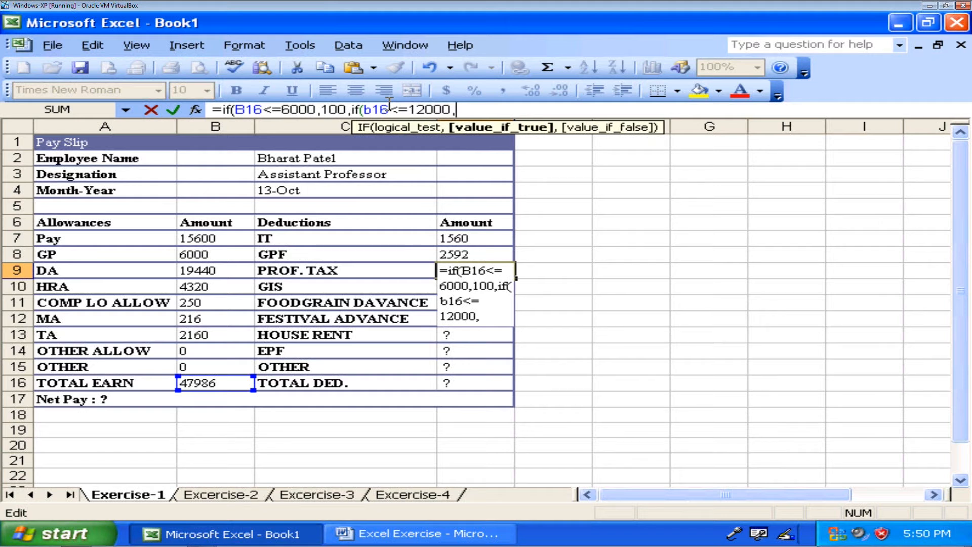
pyautogui.write('2')
pyautogui.press('BackSpace')
pyautogui.write('150,')
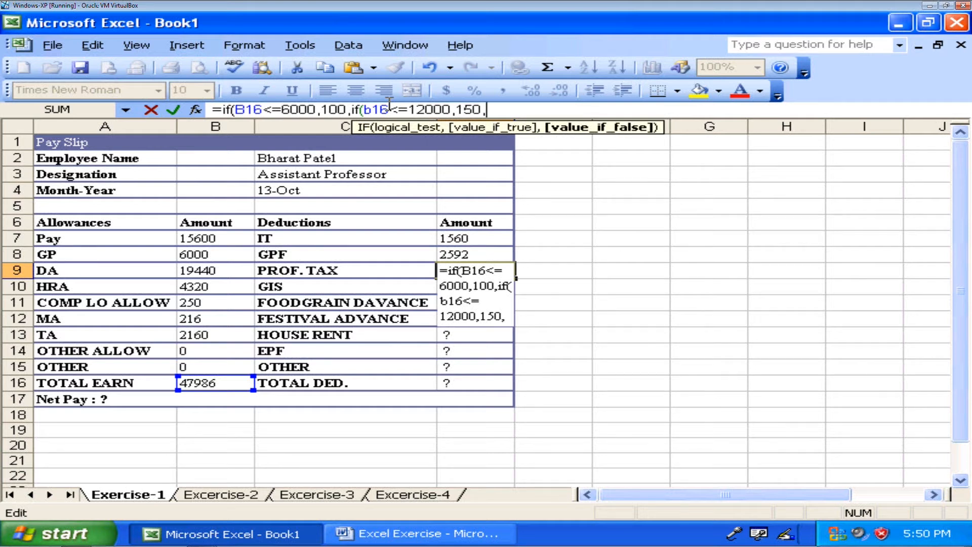
pyautogui.write('200')
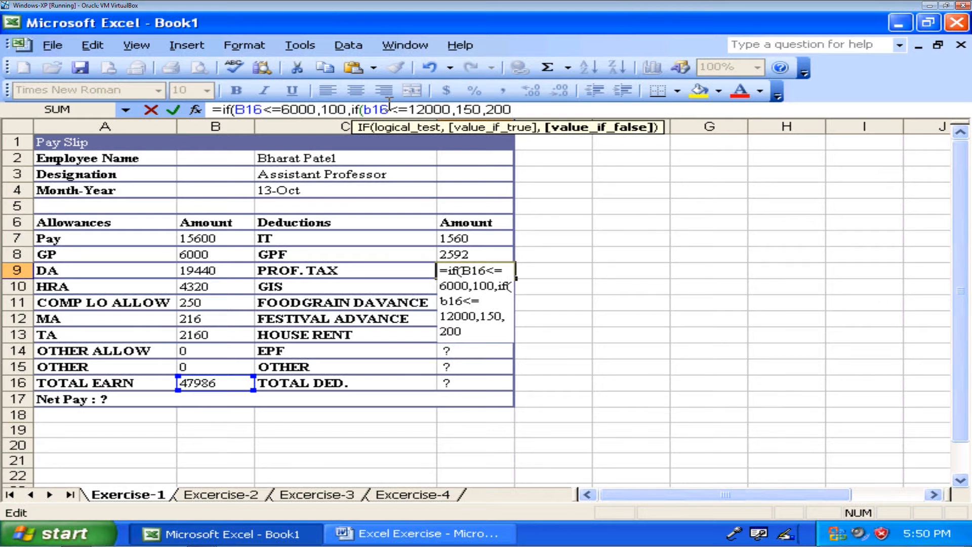
pyautogui.write('))')
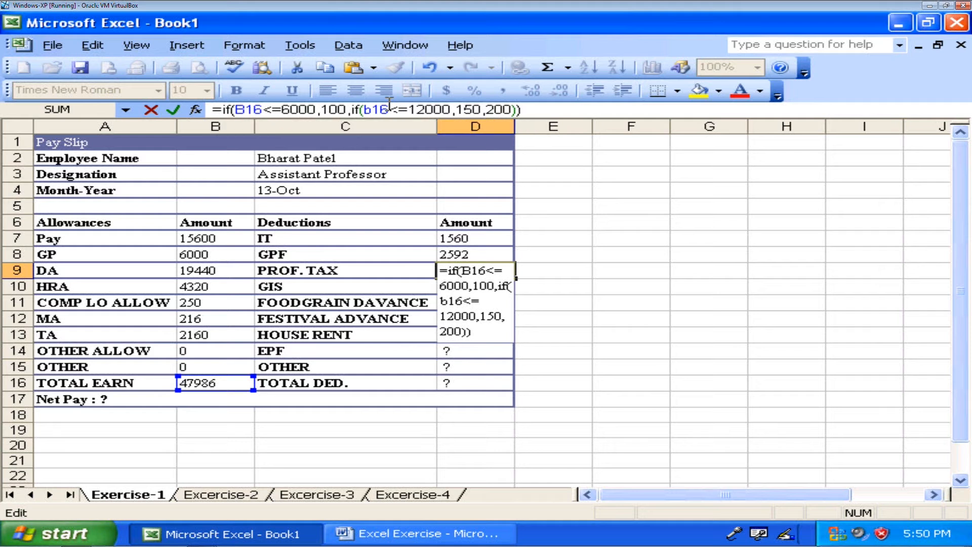
pyautogui.press('Return')
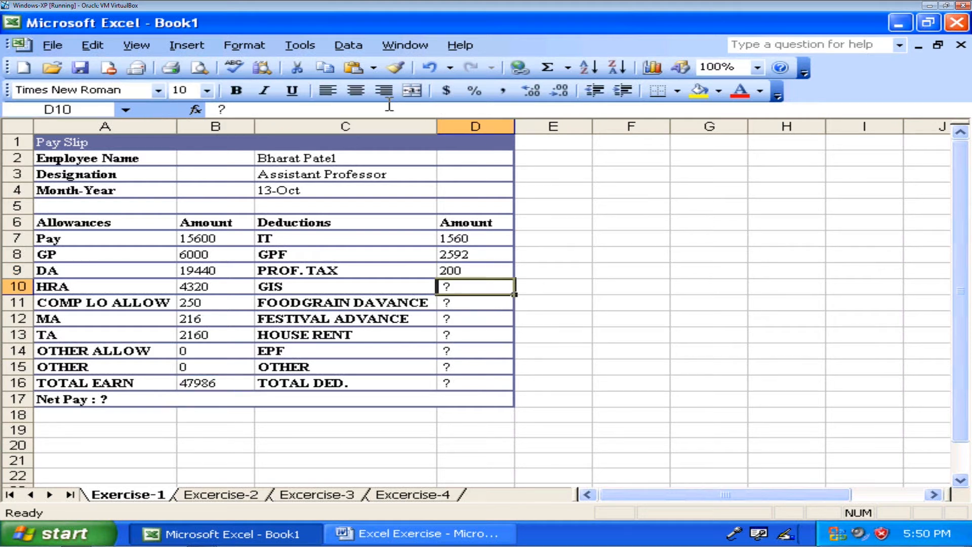
pyautogui.press('Up')
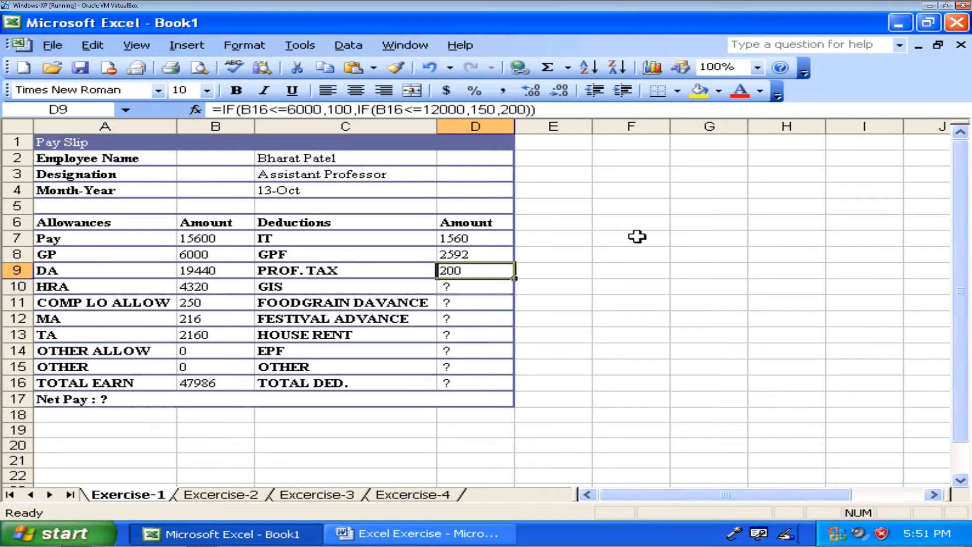
# Check the rule for the remaining items in the Word exercise and set the GIS amount in D10 to 400 in Excel
pyautogui.press('Down')
pyautogui.hotkey('alt', 'Tab')
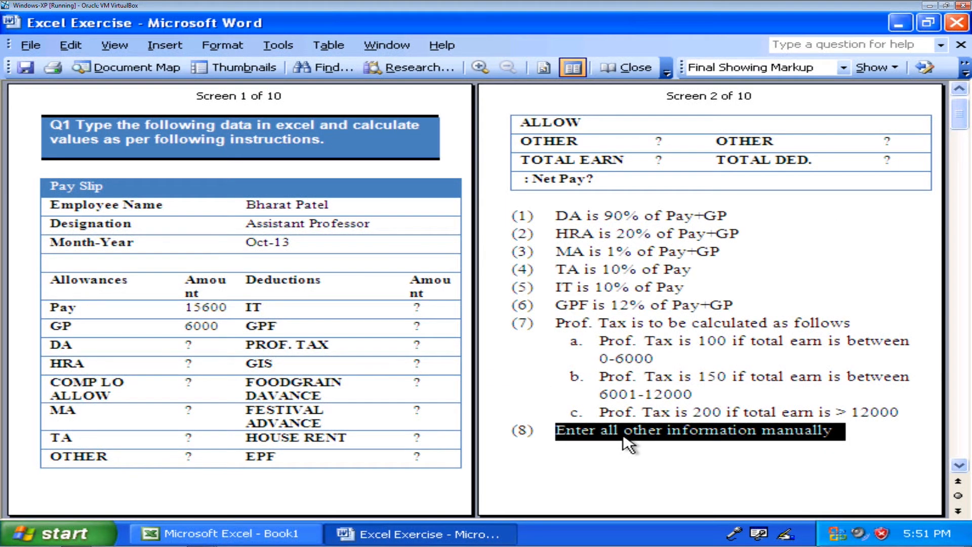
pyautogui.click(258, 534)
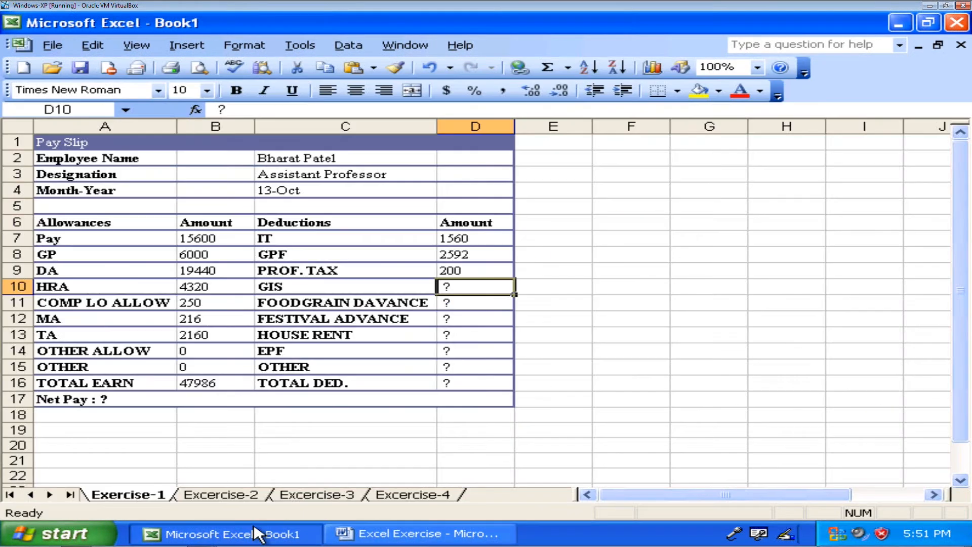
pyautogui.write('400')
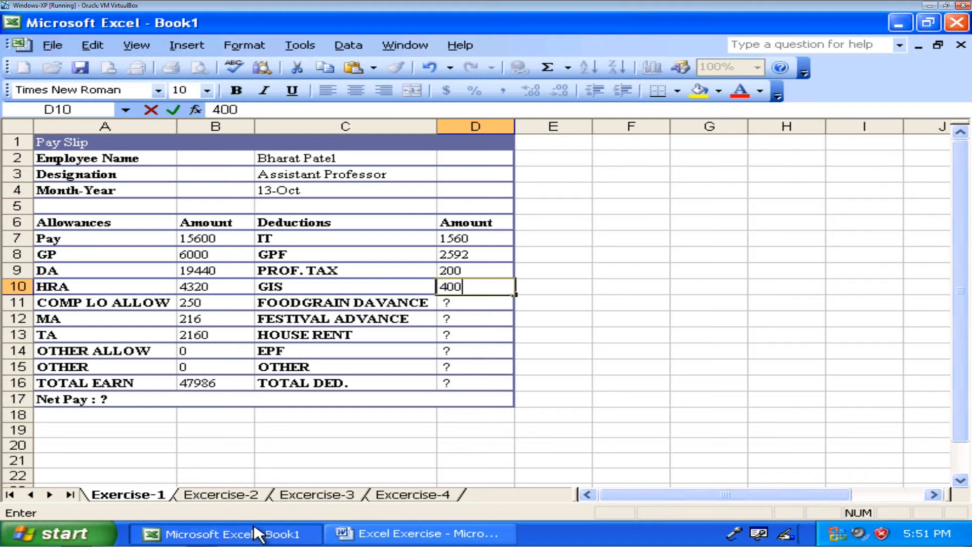
pyautogui.press('Return')
# Set the FOODGRAIN DAVANCE, FESTIVAL ADVANCE, HOUSE RENT, EPF and OTHER deduction amounts in D11 to D15 to 0
pyautogui.write('0')
pyautogui.press('Return')
pyautogui.write('0')
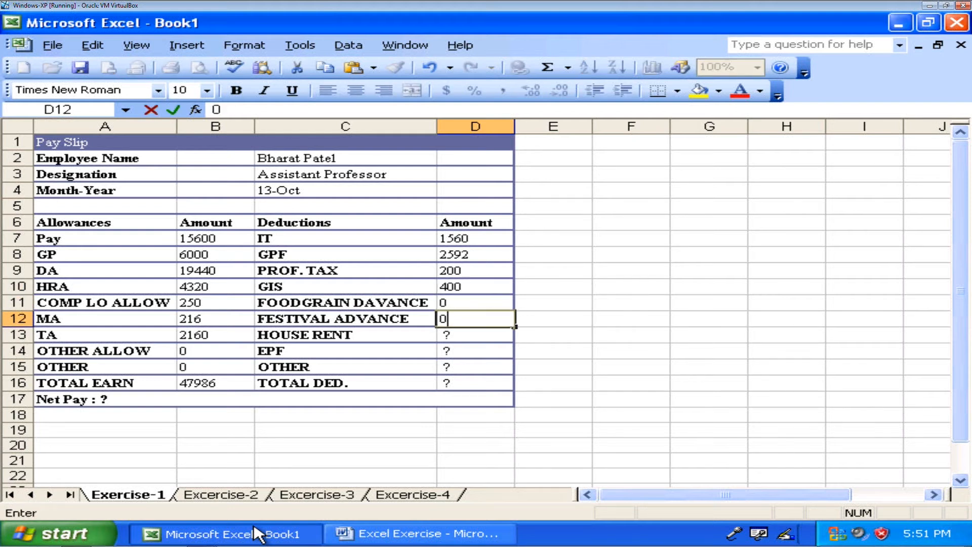
pyautogui.press('Return')
pyautogui.write('0')
pyautogui.press('Return')
pyautogui.write('0')
pyautogui.press('Return')
pyautogui.write('0')
pyautogui.press('Return')
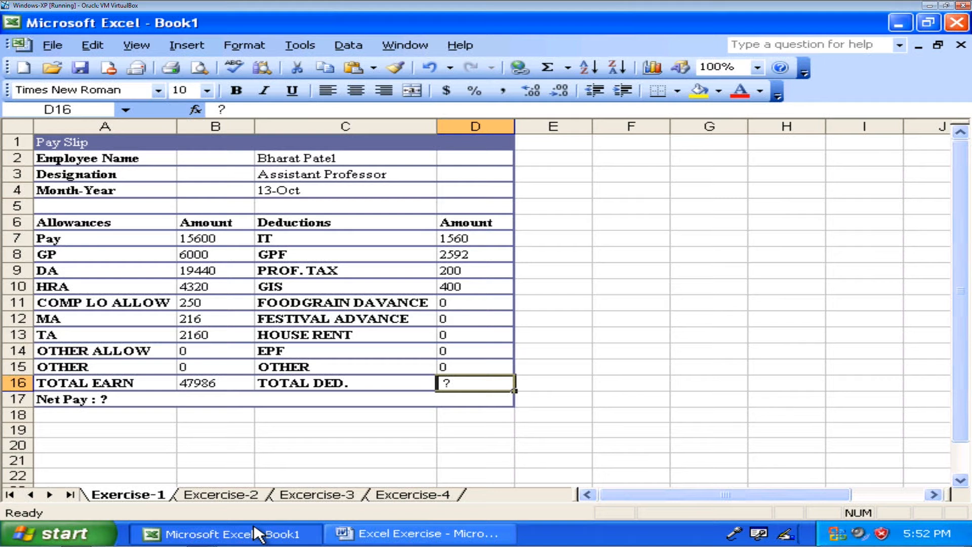
# Replace the TOTAL DED. placeholder in D16 with an AutoSum of the deduction amounts
pyautogui.press('Delete')
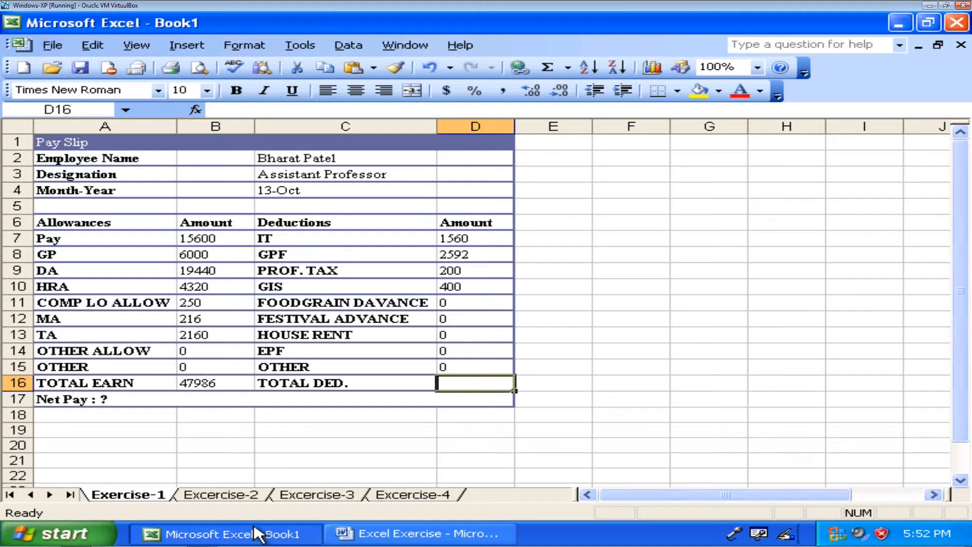
pyautogui.click(548, 67)
pyautogui.press('Return')
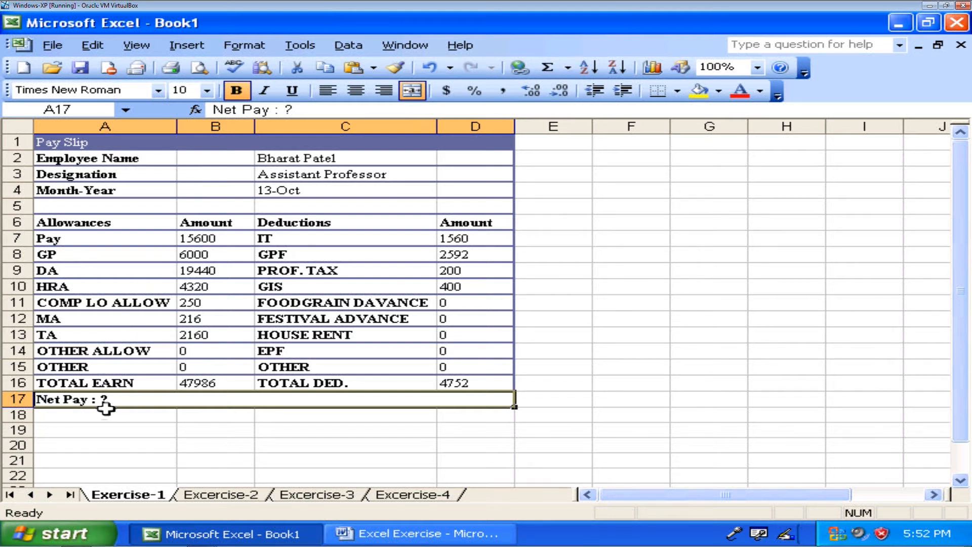
# Calculate the net pay in A18 by subtracting total deductions from total earnings with the formula =B16-D16
pyautogui.click(149, 428)
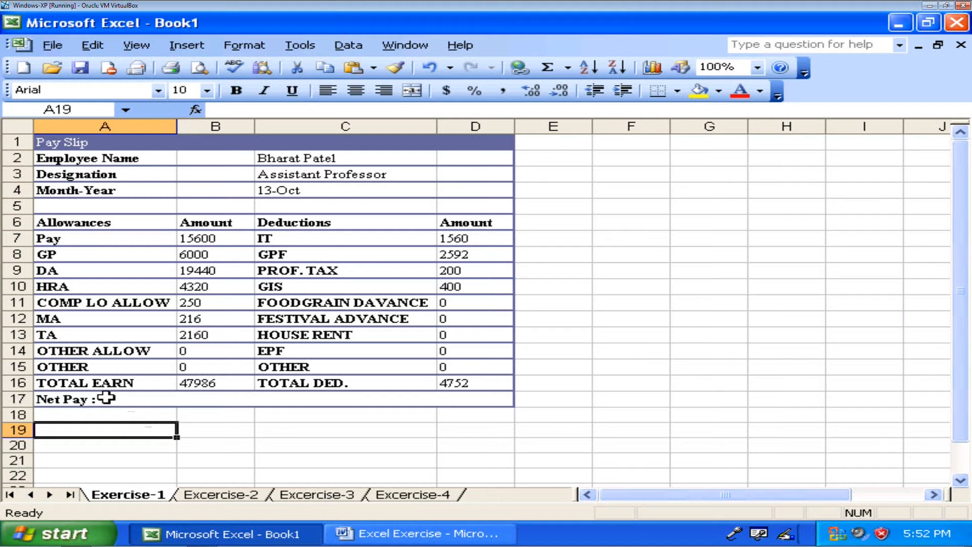
pyautogui.click(100, 412)
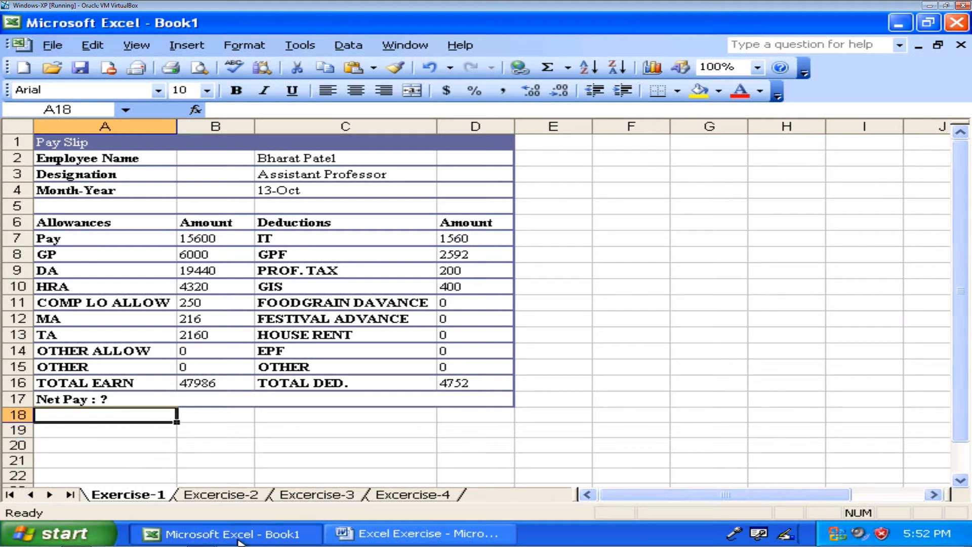
pyautogui.write('=')
pyautogui.press('Up')
pyautogui.press('Up')
pyautogui.press('Right')
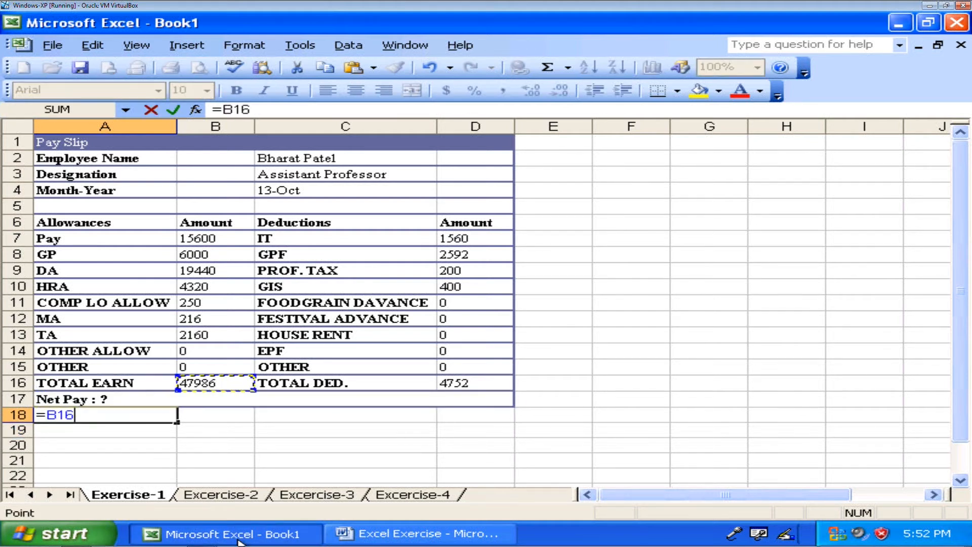
pyautogui.write('-')
pyautogui.press('Right')
pyautogui.press('Right')
pyautogui.press('Up')
pyautogui.press('Up')
pyautogui.press('Right')
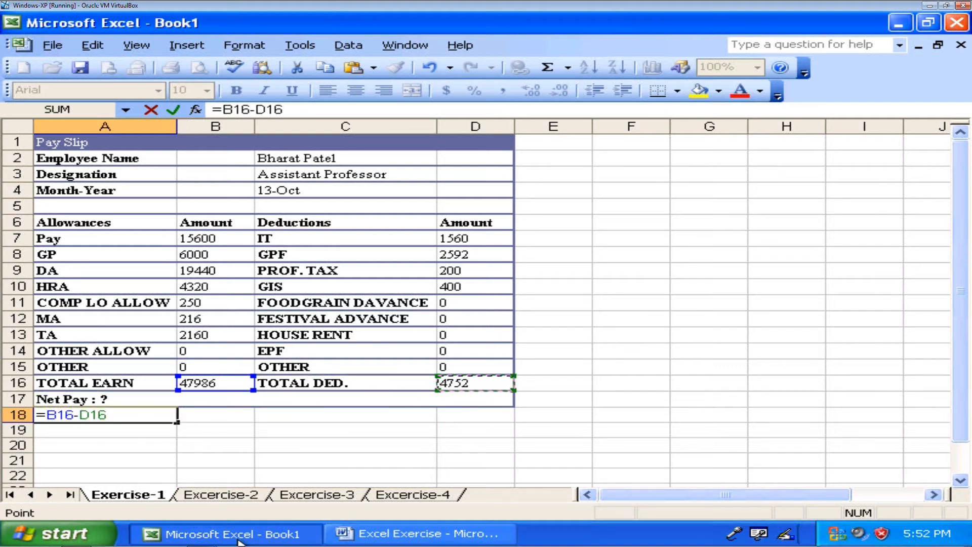
pyautogui.press('Return')
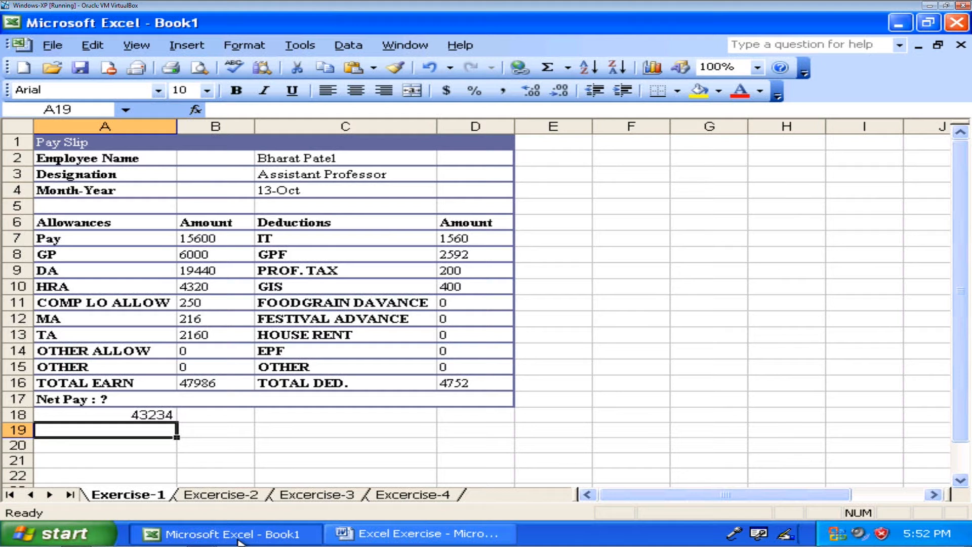
# Review the formulas and values behind the allowance amounts in column B down to TOTAL EARN in B16
pyautogui.press('Up')
pyautogui.press('Up')
pyautogui.press('Up')
pyautogui.press('Up')
pyautogui.press('Up')
pyautogui.press('Up')
pyautogui.press('Up')
pyautogui.press('Up')
pyautogui.press('Up')
pyautogui.press('Up')
pyautogui.press('Up')
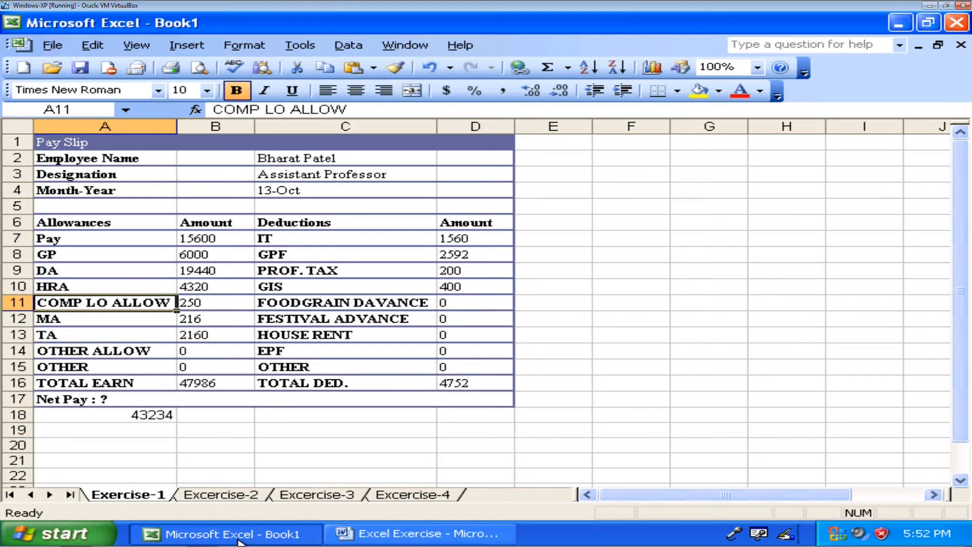
pyautogui.press('Up')
pyautogui.press('Right')
pyautogui.press('Down')
pyautogui.press('Down')
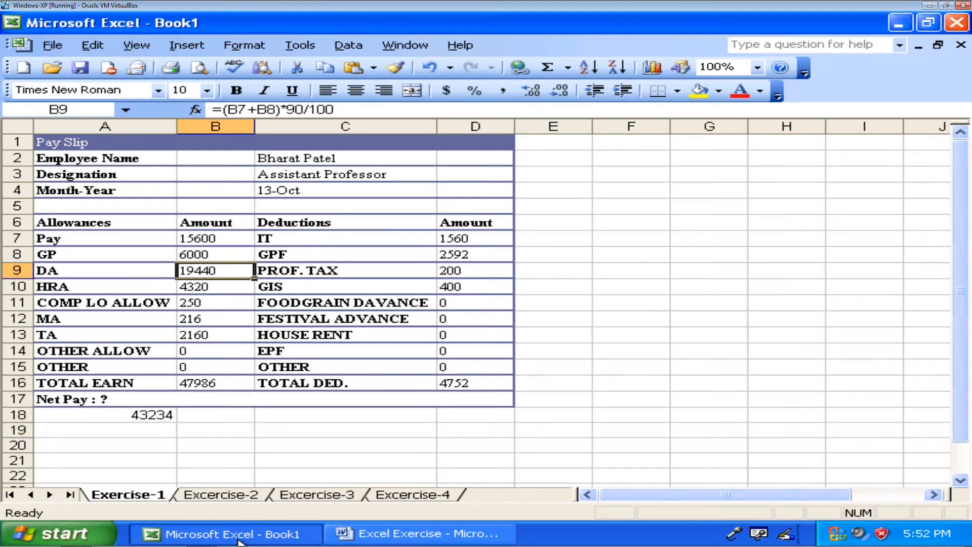
pyautogui.press('Down')
pyautogui.press('Down')
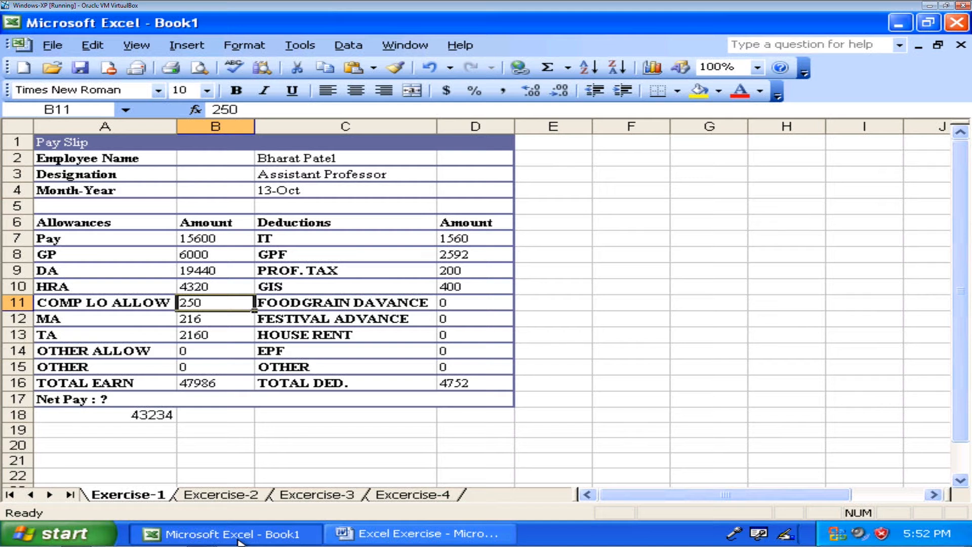
pyautogui.press('Down')
pyautogui.press('Down')
pyautogui.press('Down')
pyautogui.press('Down')
pyautogui.press('Down')
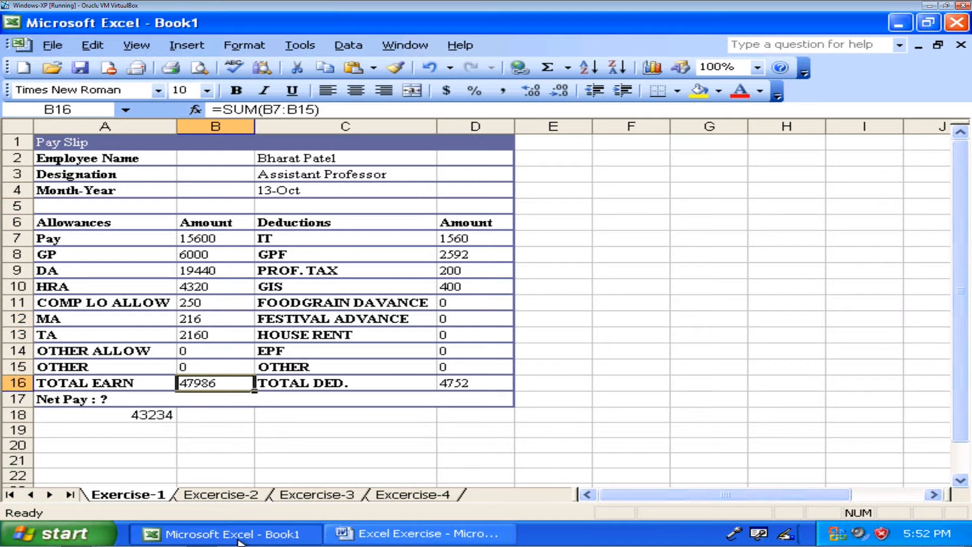
# Review the formulas and values behind the deduction amounts in column D, including PROF. TAX, GPF and IT
pyautogui.press('Right')
pyautogui.press('Right')
pyautogui.press('Up')
pyautogui.press('Up')
pyautogui.press('Up')
pyautogui.press('Up')
pyautogui.press('Up')
pyautogui.press('Up')
pyautogui.press('Up')
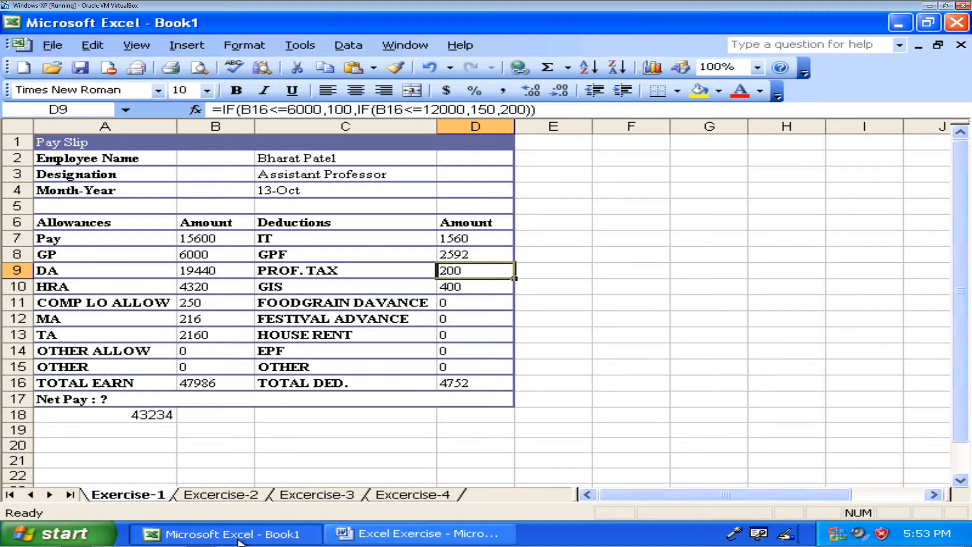
pyautogui.press('Up')
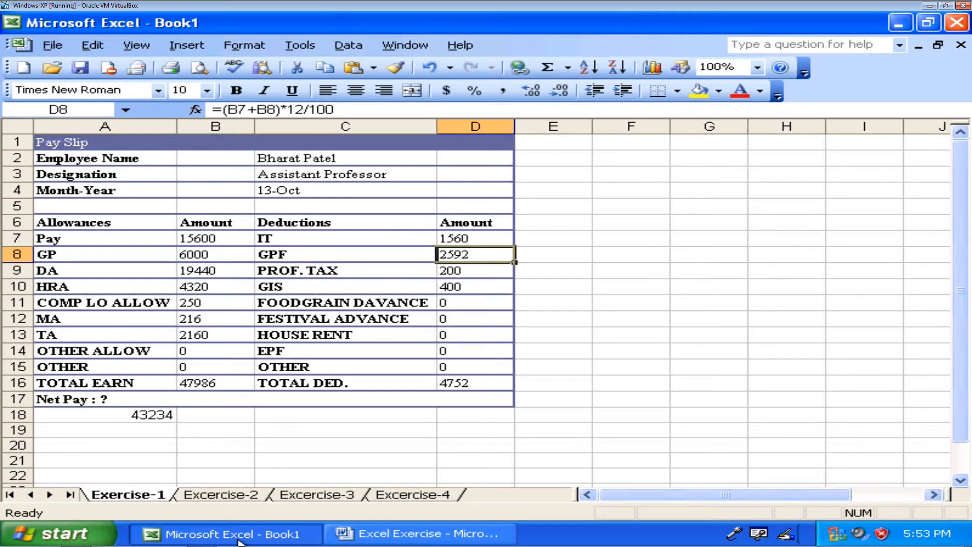
pyautogui.press('Up')
pyautogui.press('Down')
pyautogui.press('Down')
pyautogui.press('Down')
pyautogui.press('Down')
pyautogui.press('Down')
pyautogui.press('Down')
pyautogui.press('Down')
pyautogui.press('Down')
pyautogui.press('Down')
# Check instruction (10) about formatting the pay slip in the Word exercise, and return to Excel
pyautogui.click(411, 533)
pyautogui.click(159, 158)
pyautogui.doubleClick(161, 158)
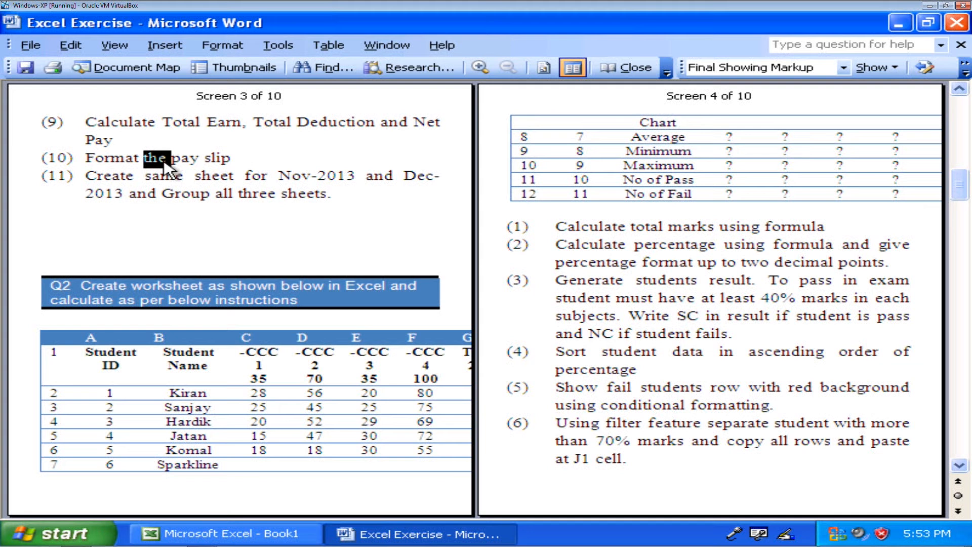
pyautogui.tripleClick(164, 161)
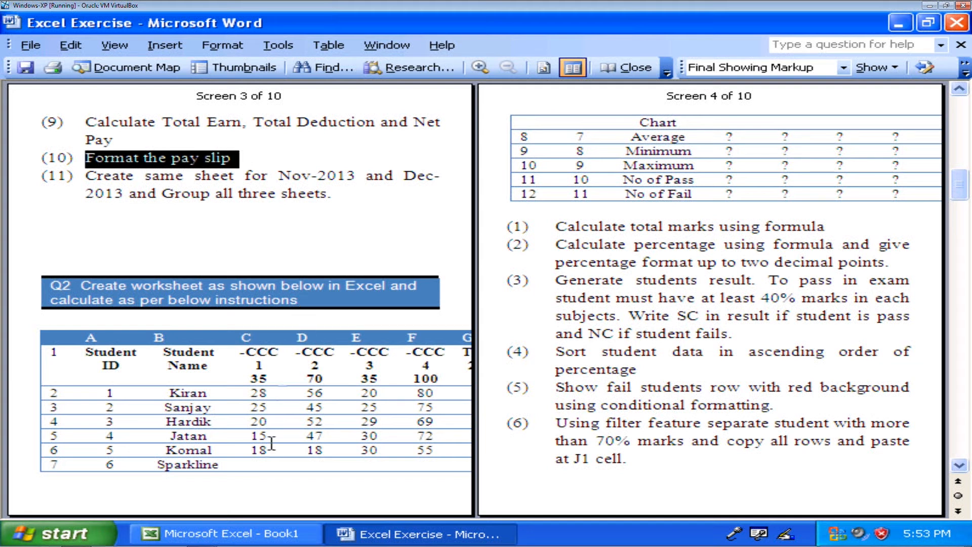
pyautogui.click(217, 534)
# Apply the Classic 2 AutoFormat to the pay slip range A1:D17
pyautogui.moveTo(81, 142); pyautogui.dragTo(392, 404)
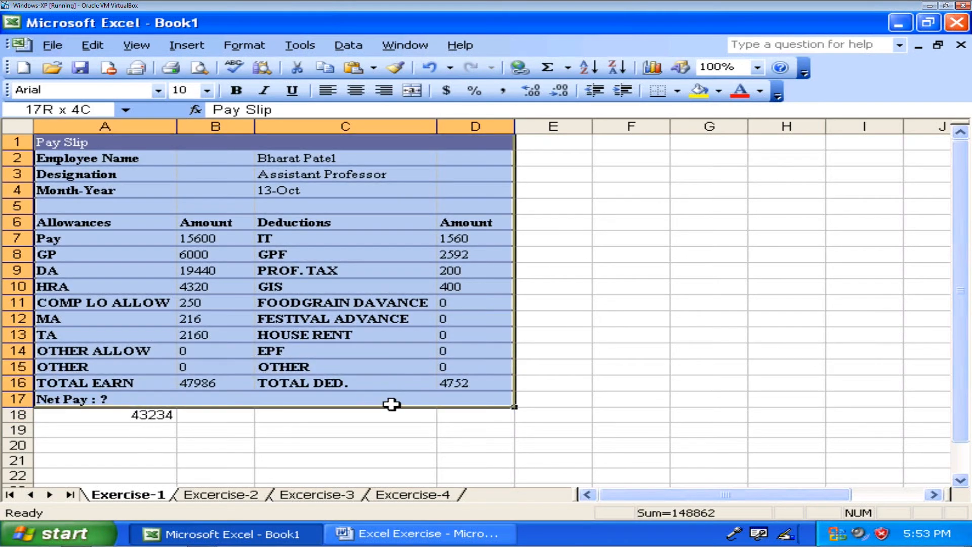
pyautogui.click(263, 45)
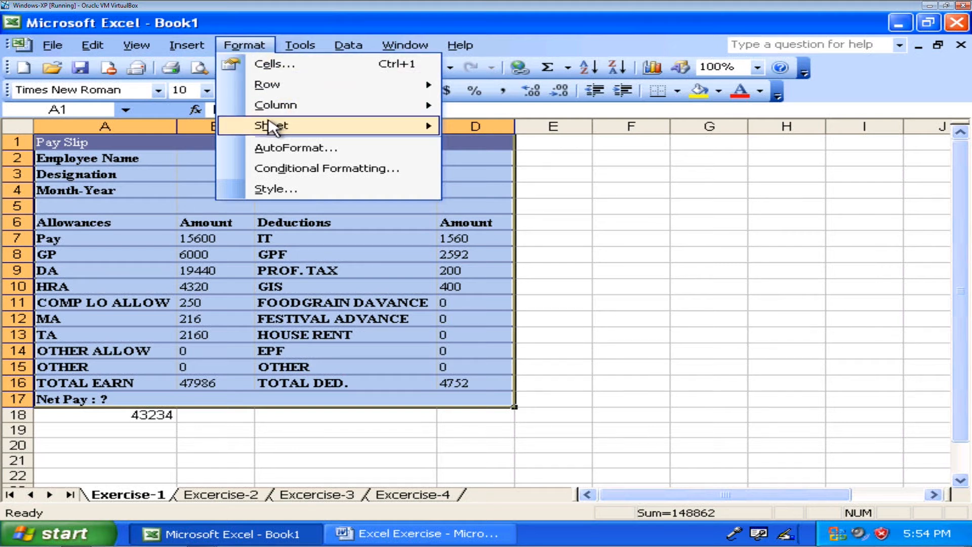
pyautogui.click(272, 148)
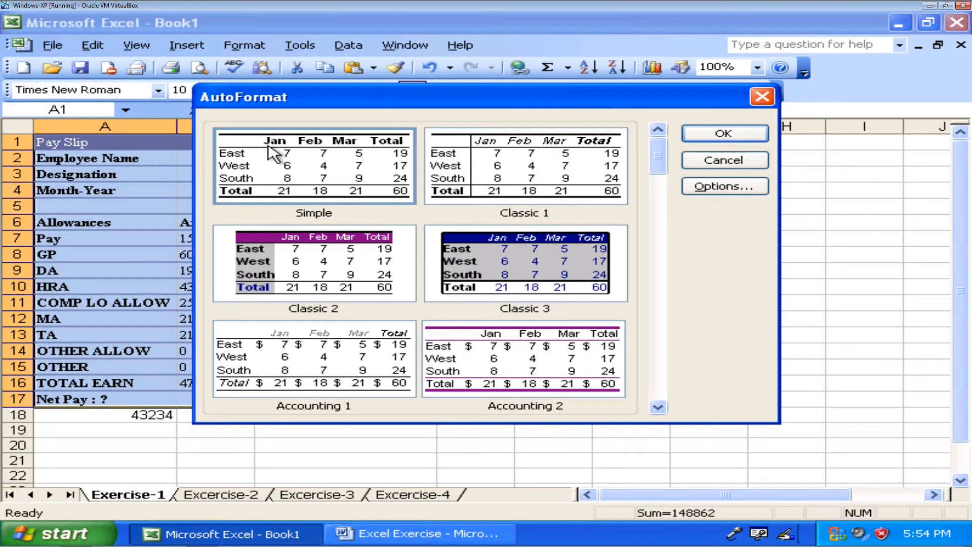
pyautogui.click(382, 296)
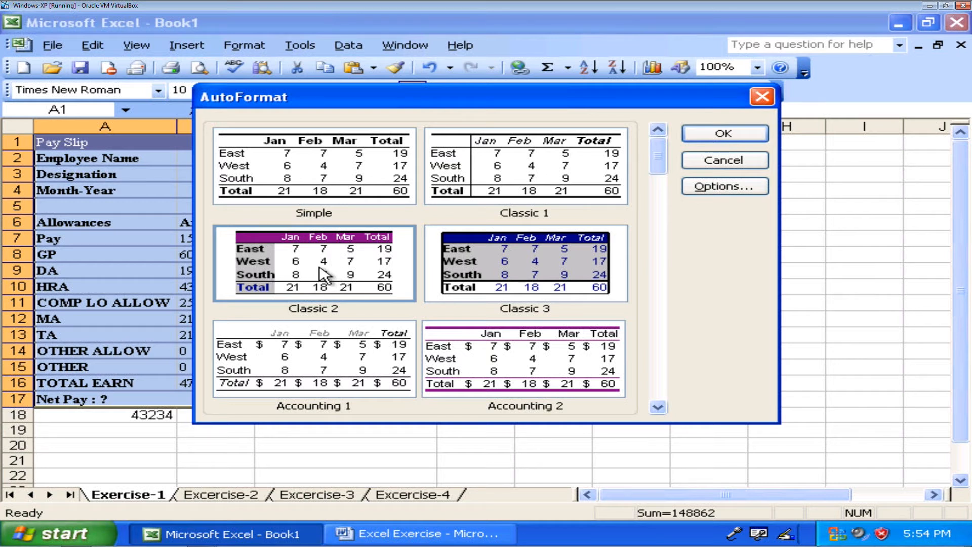
pyautogui.click(702, 133)
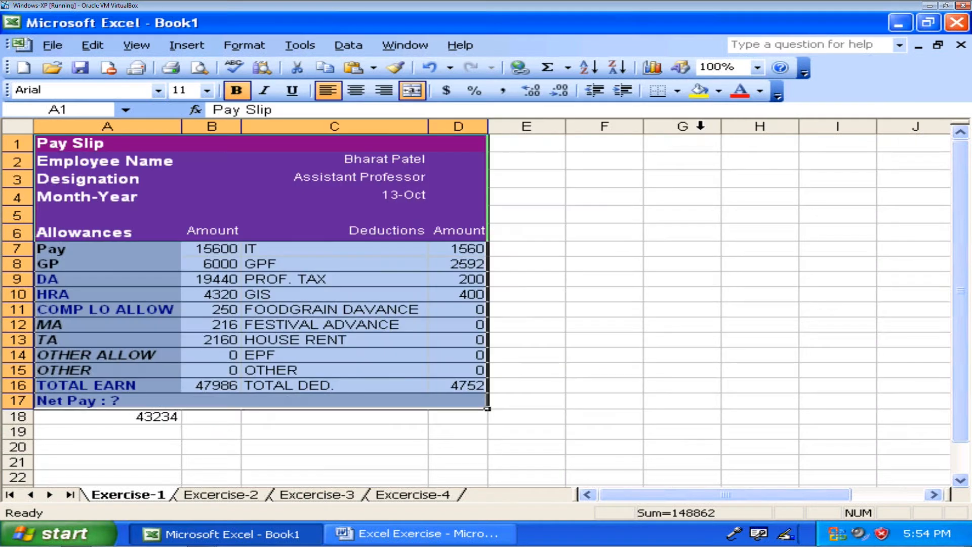
pyautogui.click(579, 276)
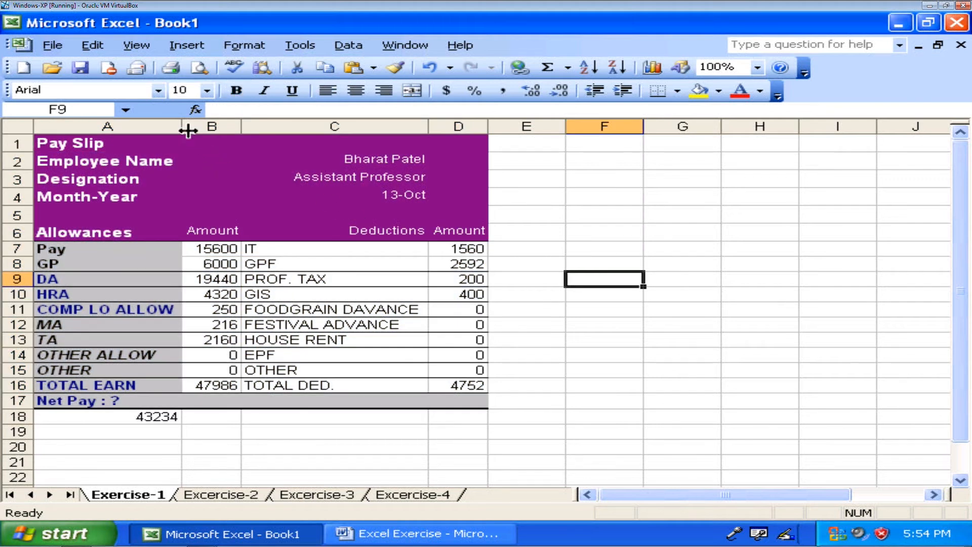
pyautogui.click(549, 429)
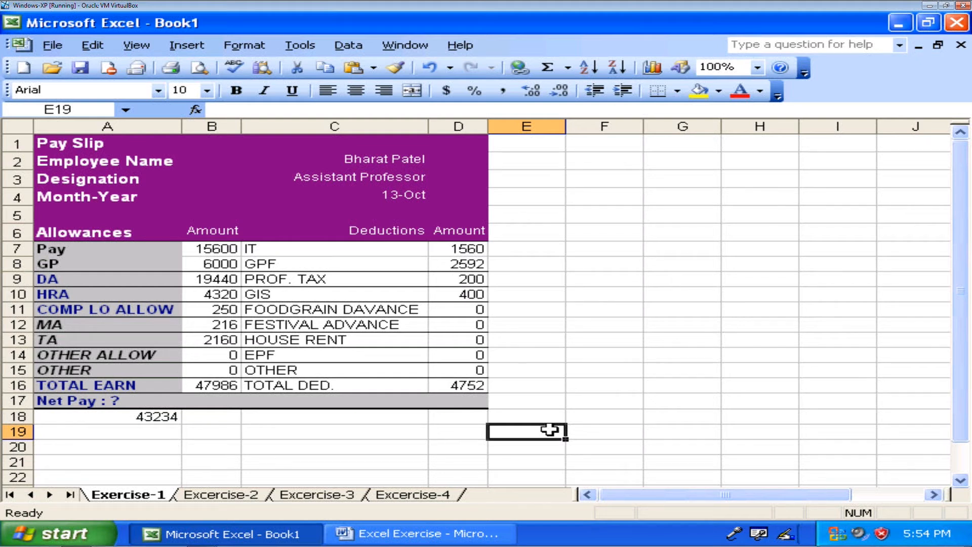
# Apply the Classic 3 AutoFormat to the pay slip range A1:D17
pyautogui.moveTo(98, 146); pyautogui.dragTo(346, 396)
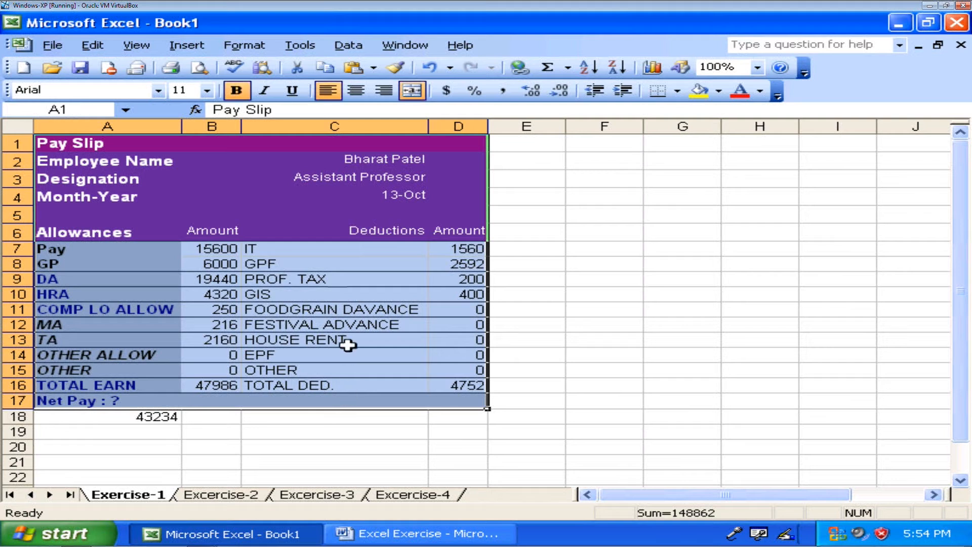
pyautogui.click(248, 46)
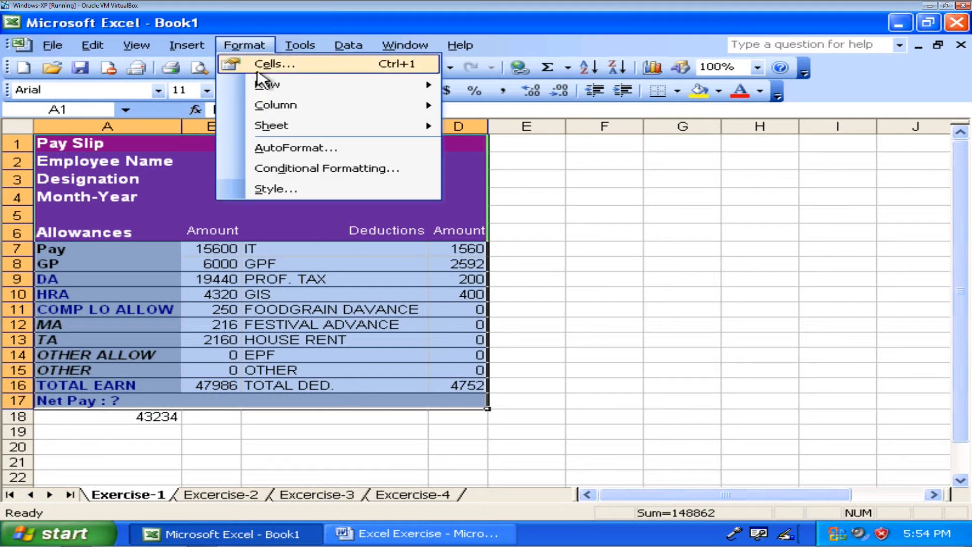
pyautogui.click(304, 148)
pyautogui.click(475, 294)
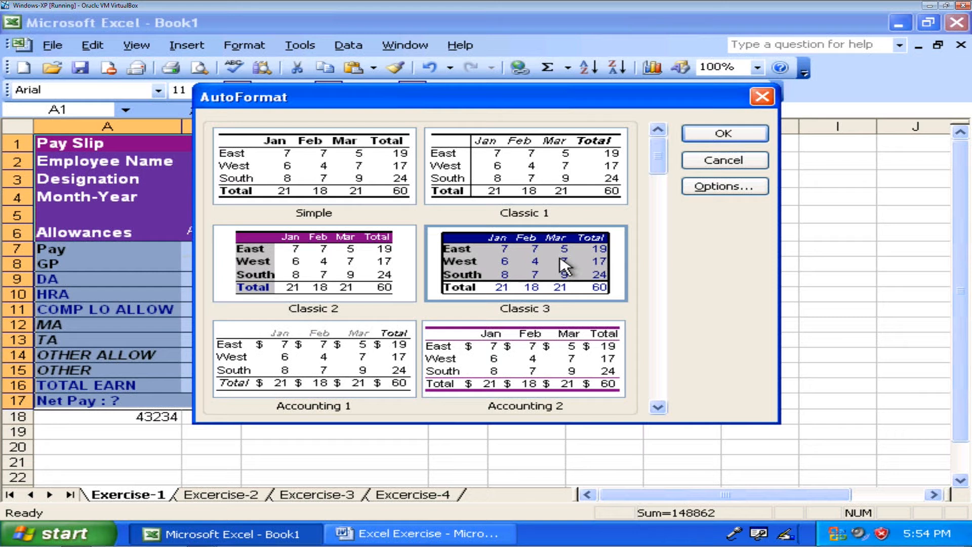
pyautogui.click(711, 135)
pyautogui.click(657, 280)
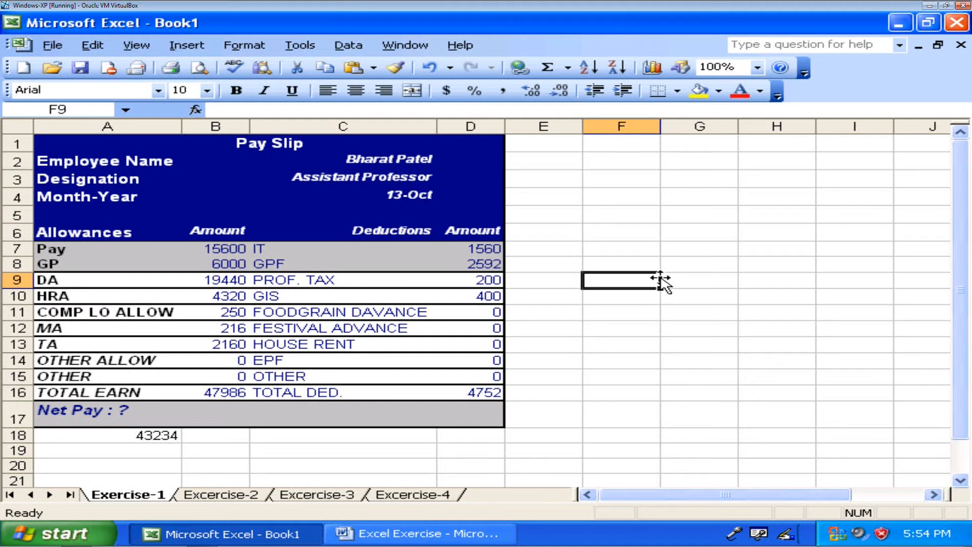
# Examine Q2 in the Word exercise: instruction (1) on total marks, the maximum marks per CCC column and the Total column
pyautogui.hotkey('alt', 'Tab')
pyautogui.scroll(-2, 196, 324)
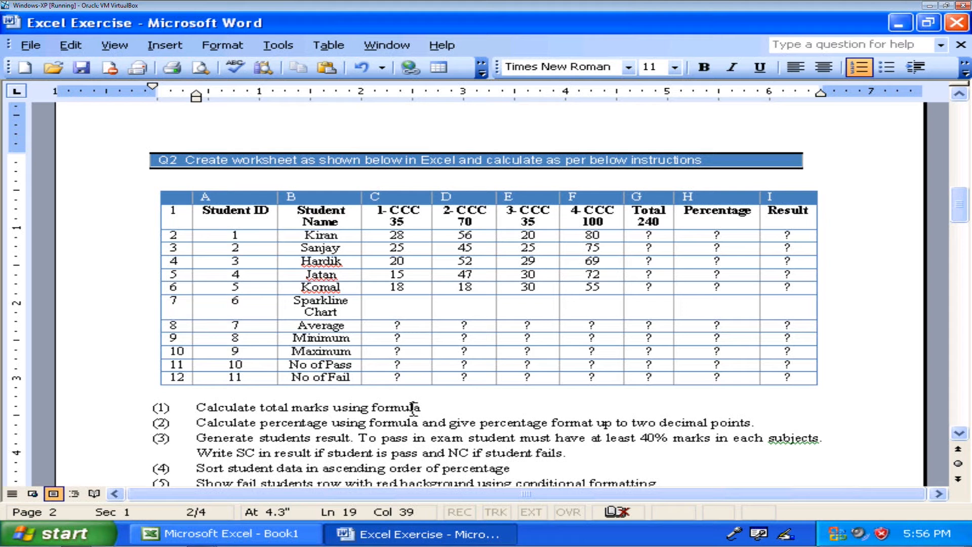
pyautogui.doubleClick(414, 408)
pyautogui.tripleClick(413, 408)
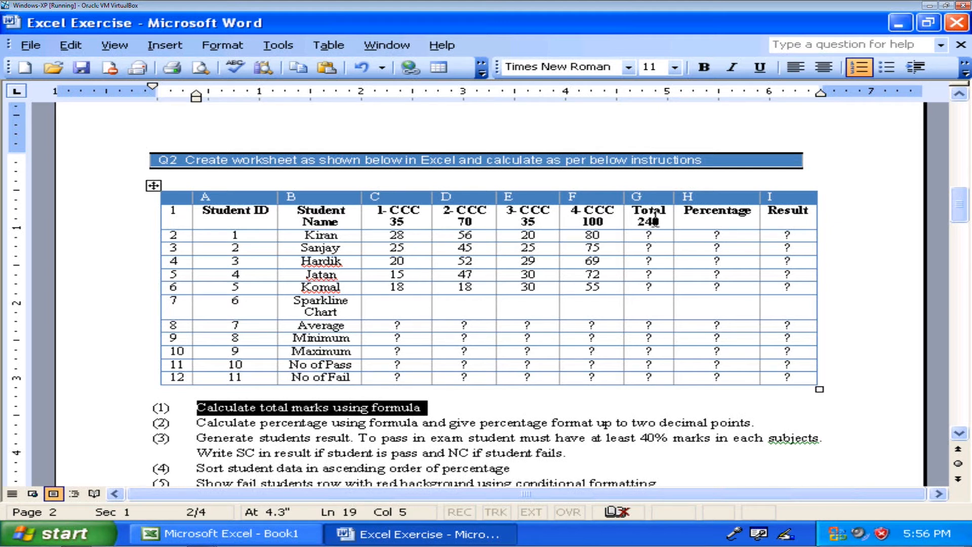
pyautogui.moveTo(660, 222); pyautogui.dragTo(638, 223)
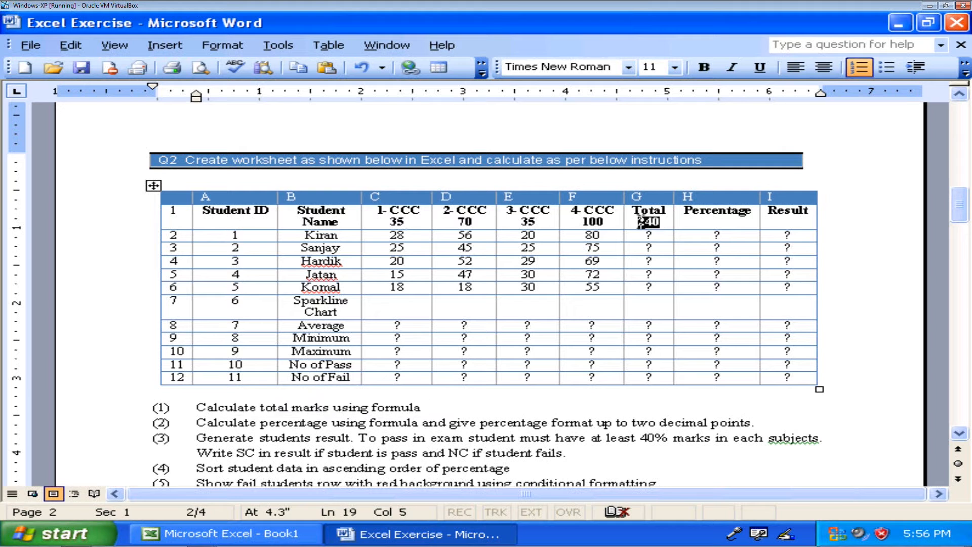
pyautogui.doubleClick(397, 223)
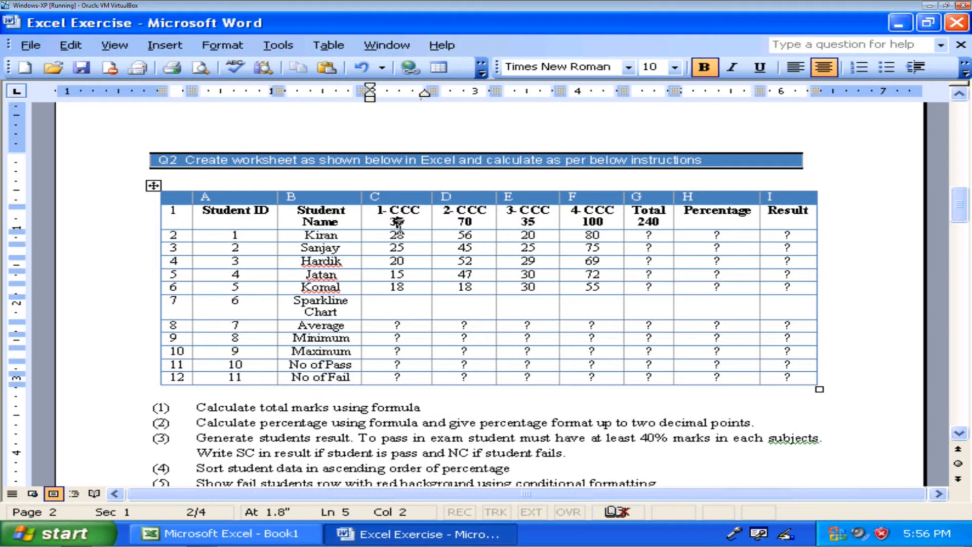
pyautogui.doubleClick(464, 222)
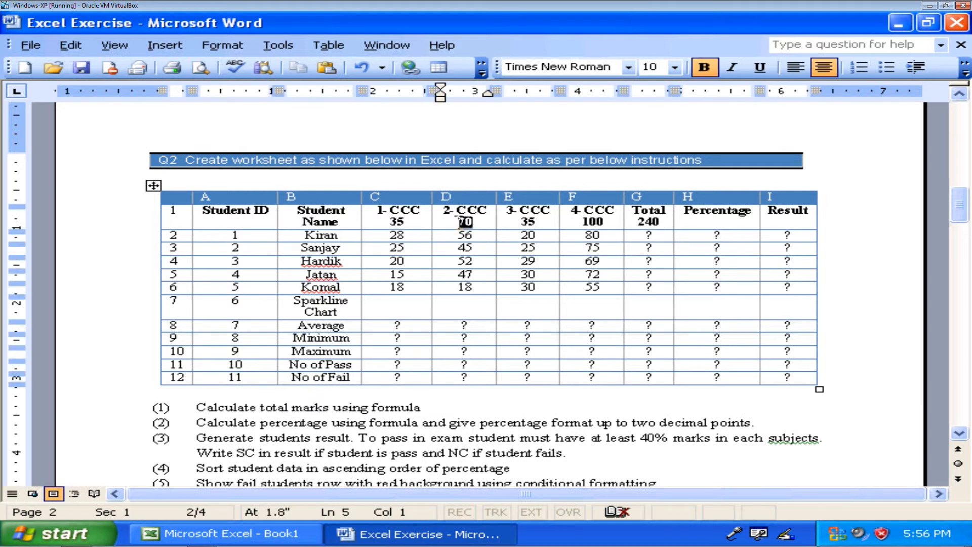
pyautogui.doubleClick(528, 222)
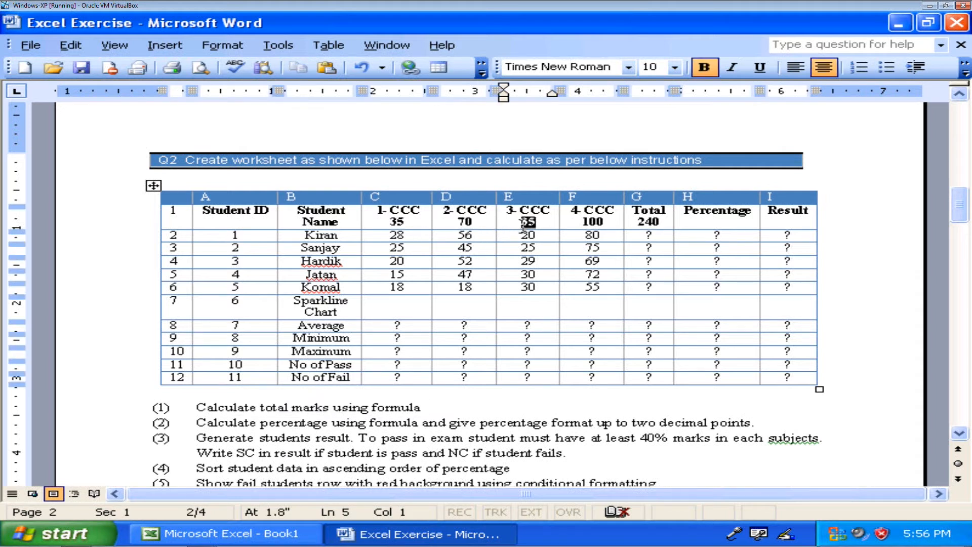
pyautogui.doubleClick(597, 223)
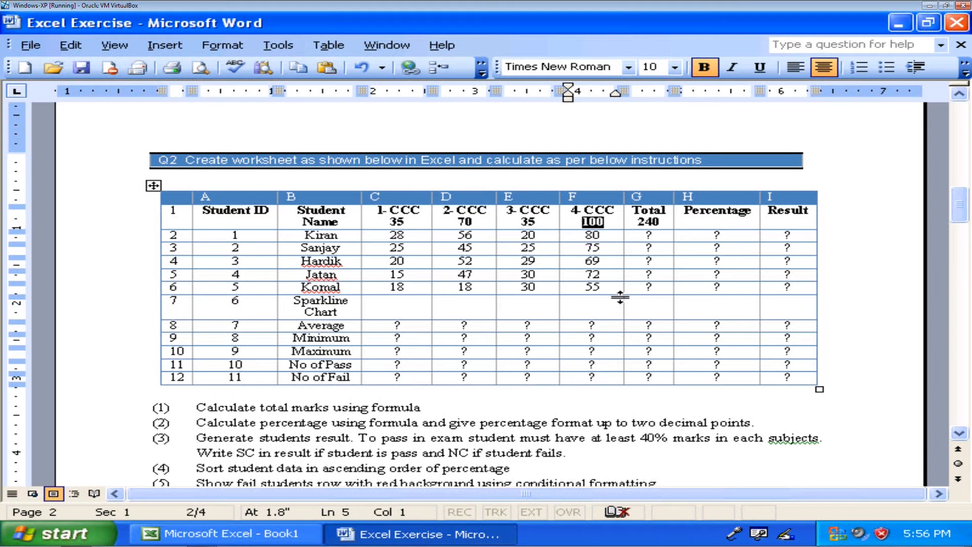
pyautogui.click(653, 237)
pyautogui.doubleClick(653, 237)
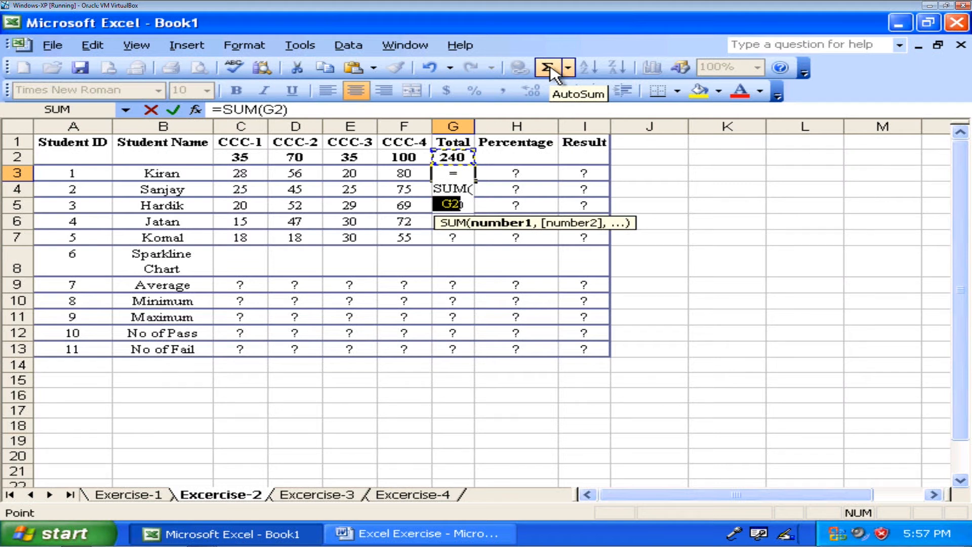
# On Excel's Excercise-2 sheet, total the first student's marks in G3 with =SUM(C3:F3)
pyautogui.write('c3')
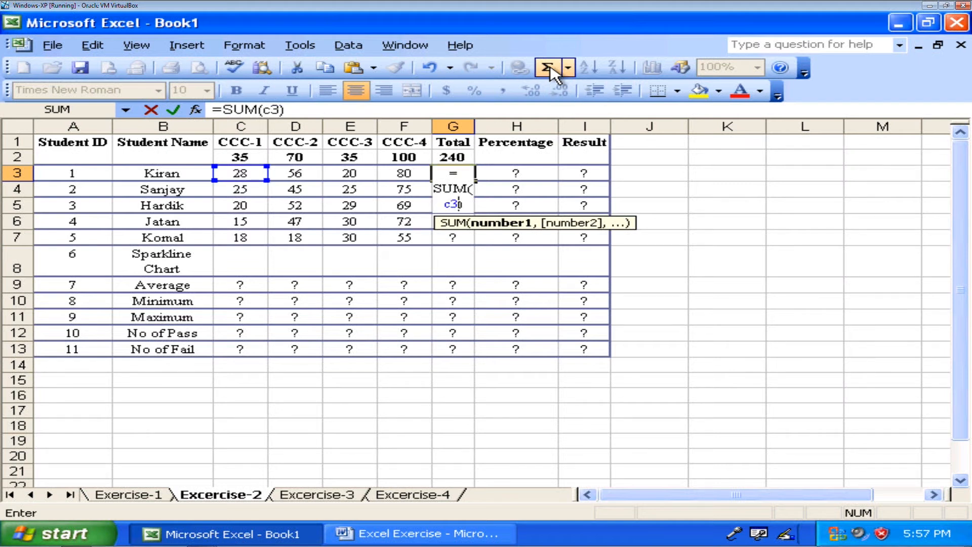
pyautogui.write(':f3')
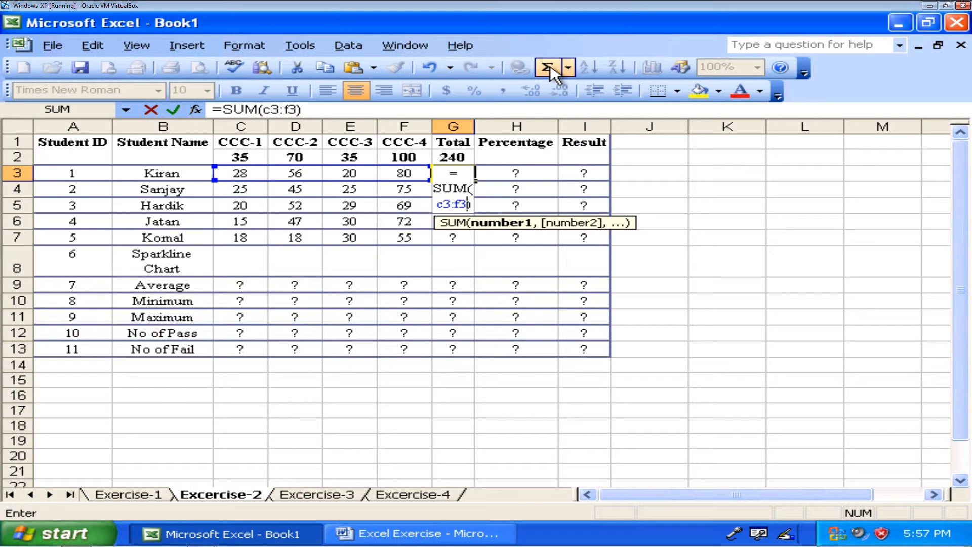
pyautogui.press('Return')
pyautogui.press('Up')
pyautogui.press('Left')
pyautogui.press('Left')
pyautogui.press('Left')
pyautogui.press('Left')
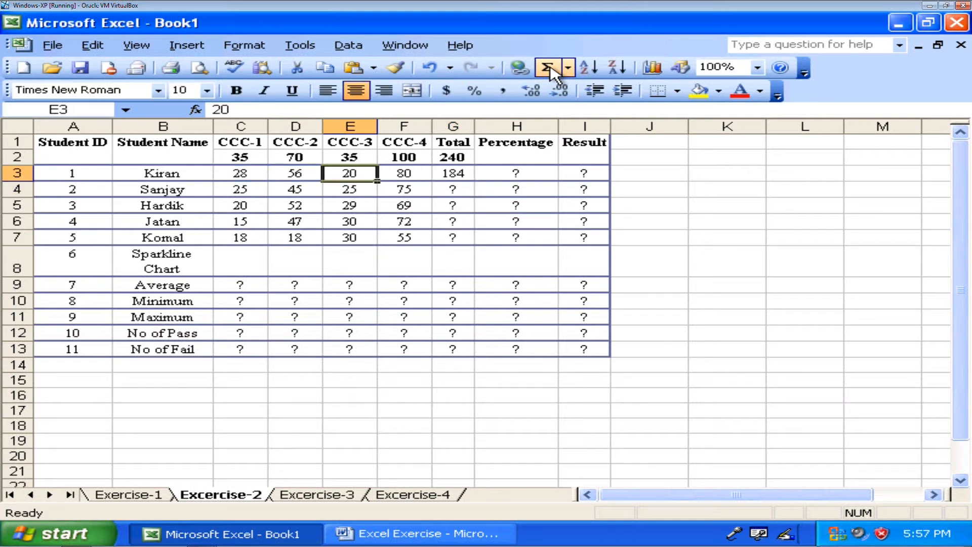
# Examine the first student's marks, the SUM formula in G3 and the unfilled Total cells G4:G7
pyautogui.press('Right')
pyautogui.press('Right')
pyautogui.press('Right')
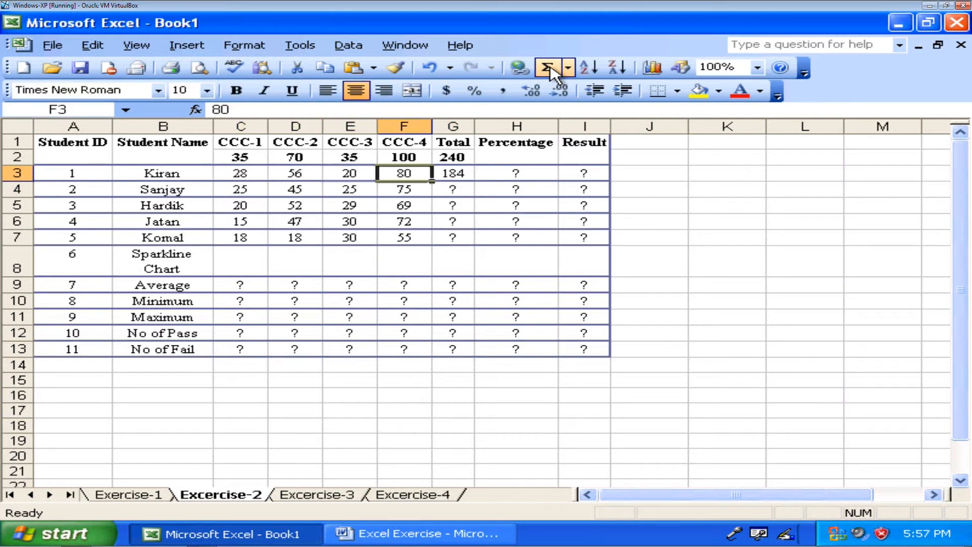
pyautogui.press('Left')
pyautogui.press('Right')
pyautogui.press('Right')
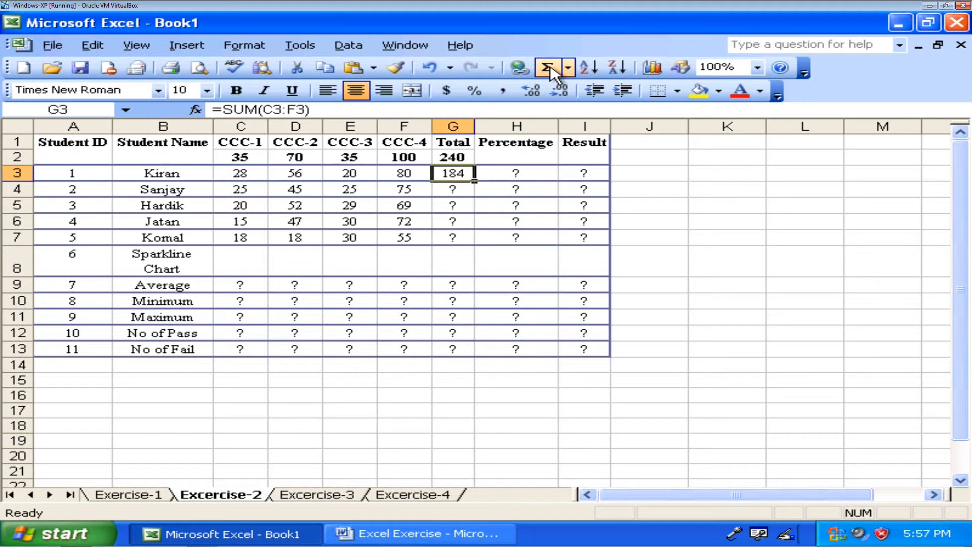
pyautogui.press('Down')
pyautogui.press('Down')
pyautogui.press('Down')
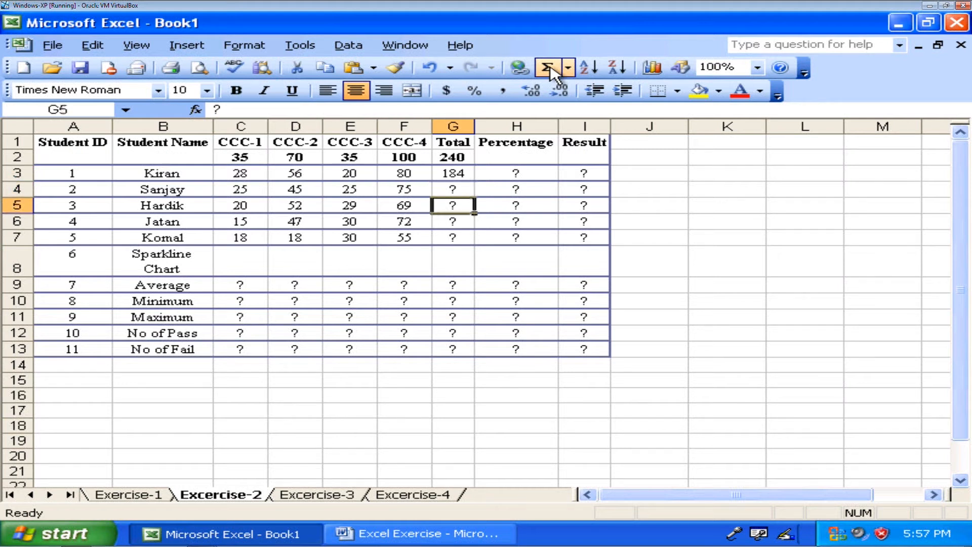
pyautogui.press('Down')
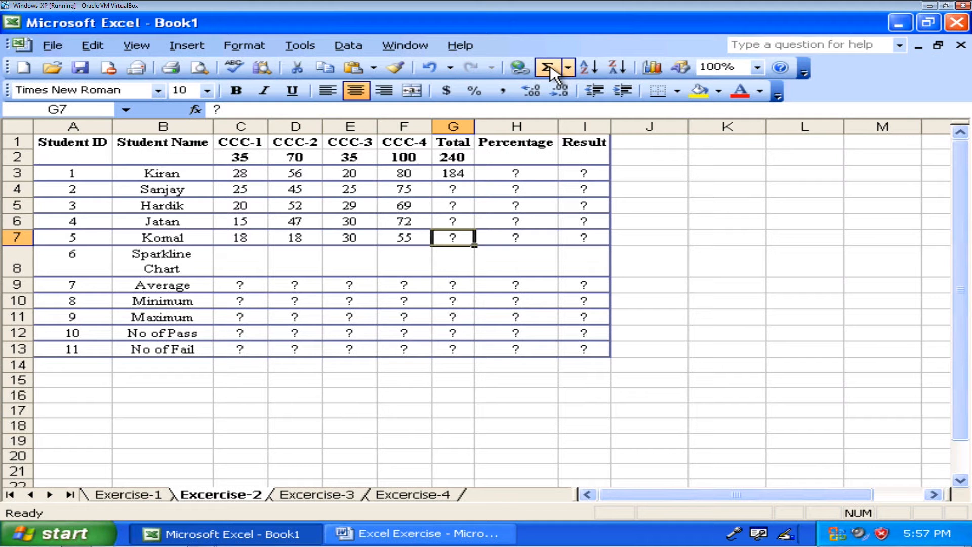
# Clear the placeholder question marks from the Total cells G4:G7
pyautogui.press('Up')
pyautogui.press('Up')
pyautogui.press('Up')
pyautogui.press('Delete')
pyautogui.press('Down')
pyautogui.press('Delete')
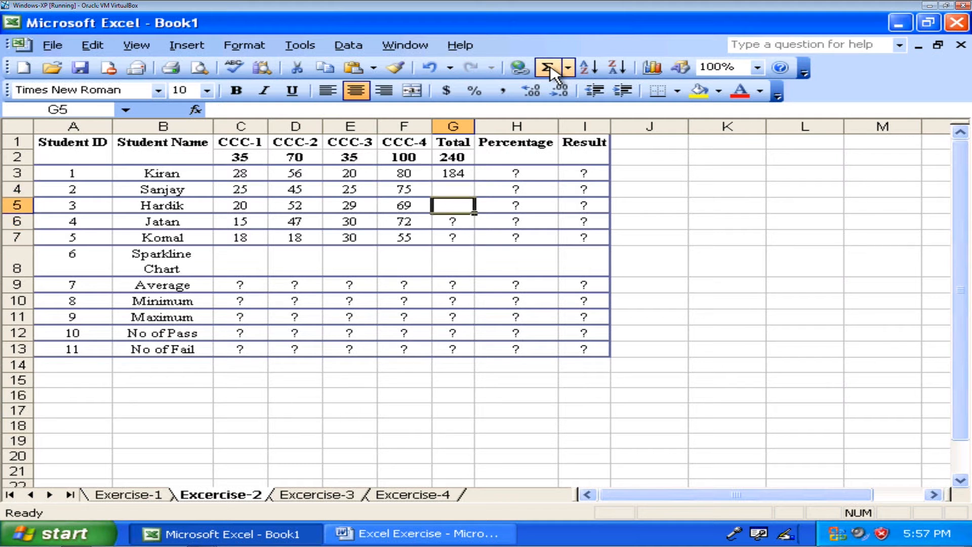
pyautogui.press('Down')
pyautogui.press('Delete')
pyautogui.press('Down')
pyautogui.press('Delete')
pyautogui.press('Up')
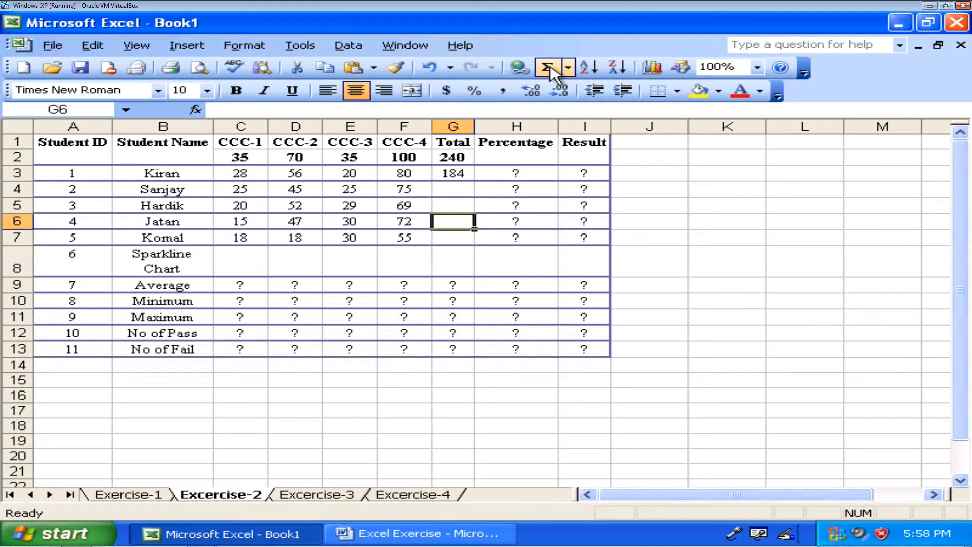
# Total the second student's marks in G4 with the formula =sum(c4:f4)
pyautogui.press('Up')
pyautogui.press('Up')
pyautogui.write('=')
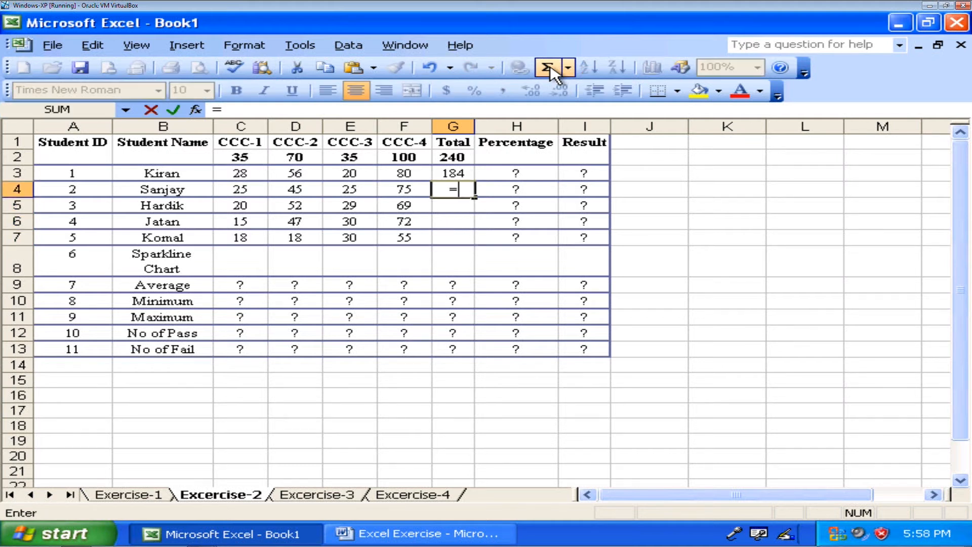
pyautogui.write('sum(')
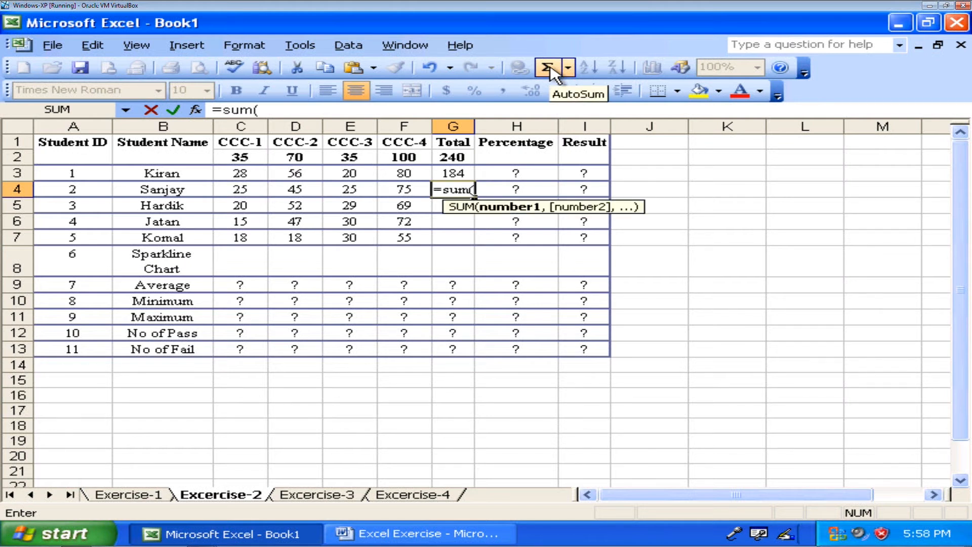
pyautogui.write('c4')
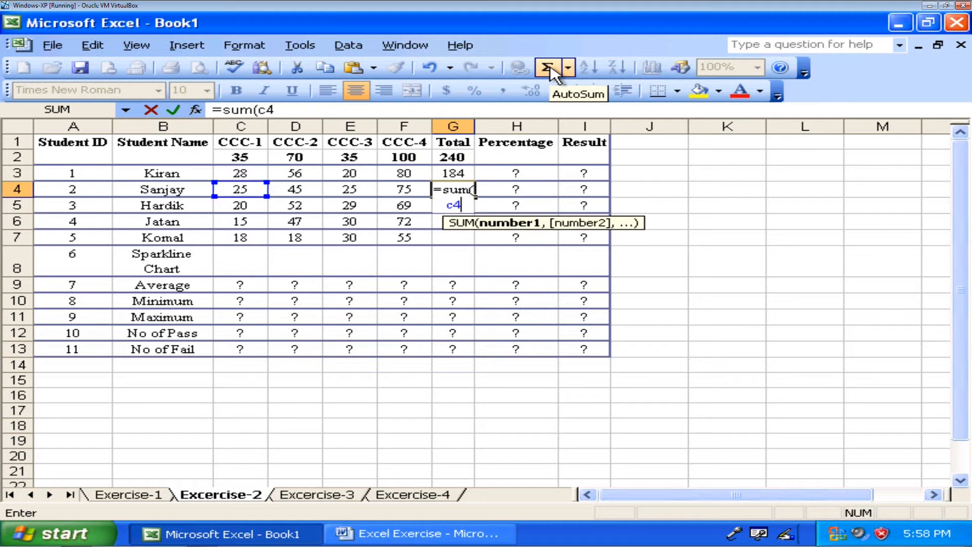
pyautogui.write(':f4')
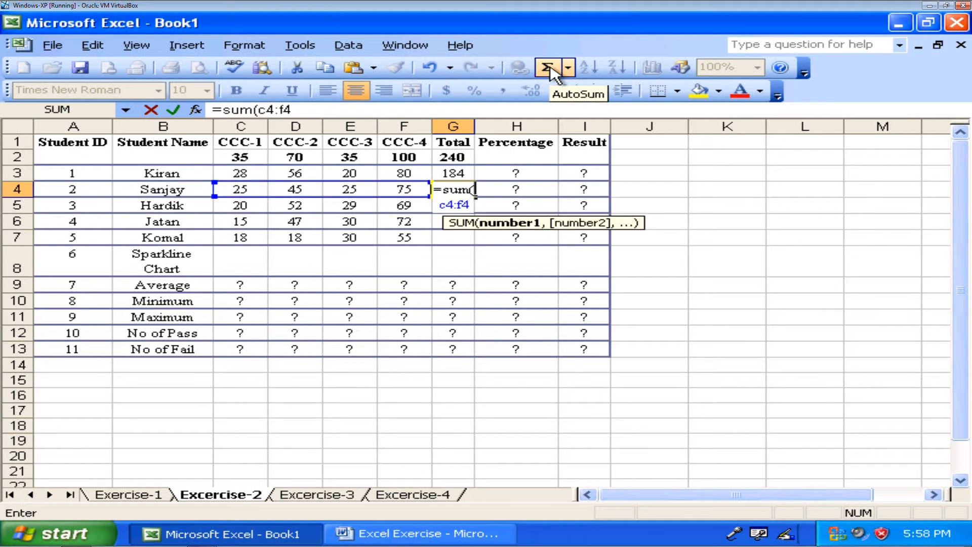
pyautogui.write(')')
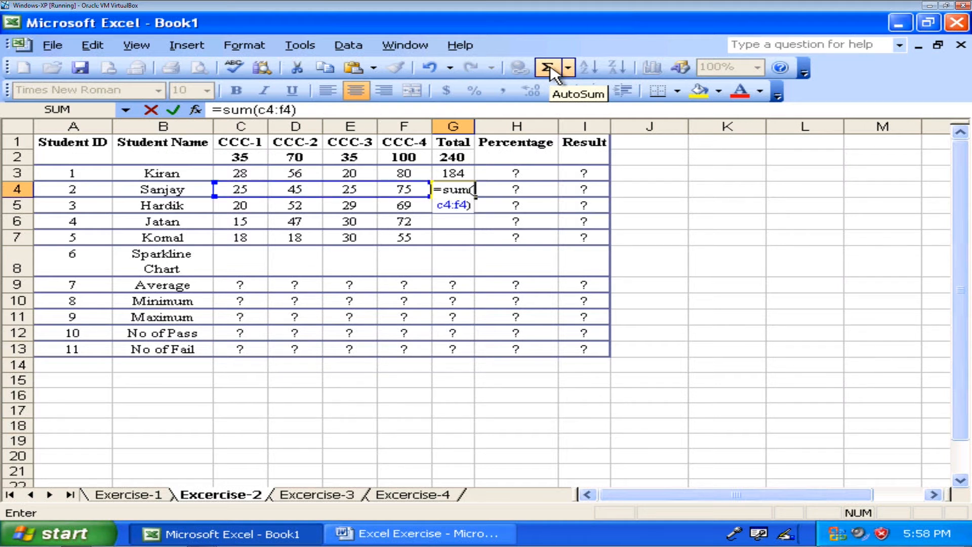
pyautogui.press('Return')
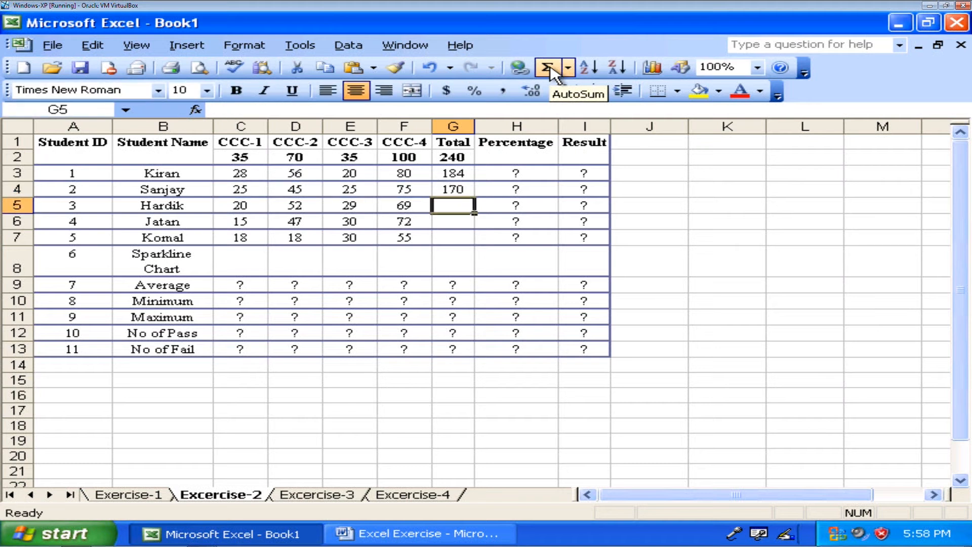
# Fill the Total formula from G4 down through G7 for the remaining students
pyautogui.press('Up')
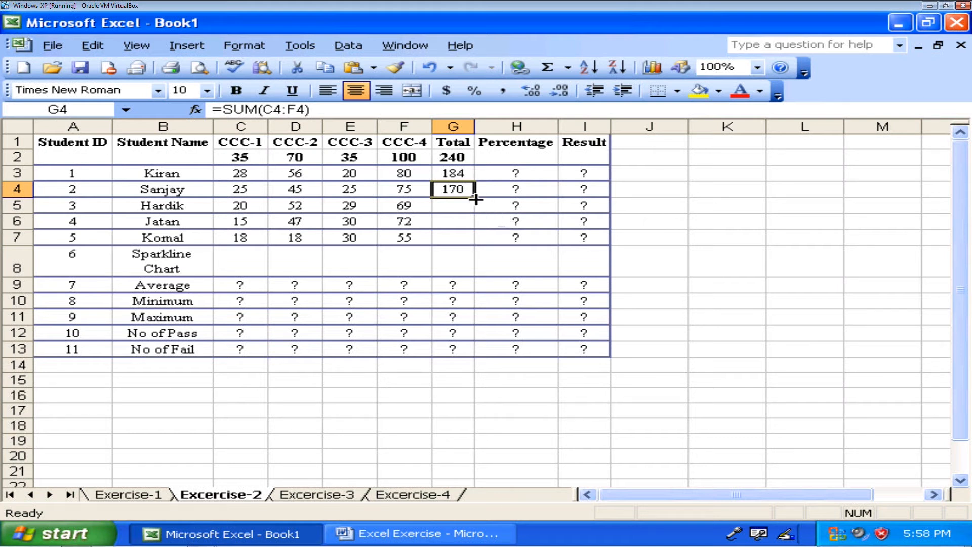
pyautogui.moveTo(476, 198); pyautogui.dragTo(466, 243)
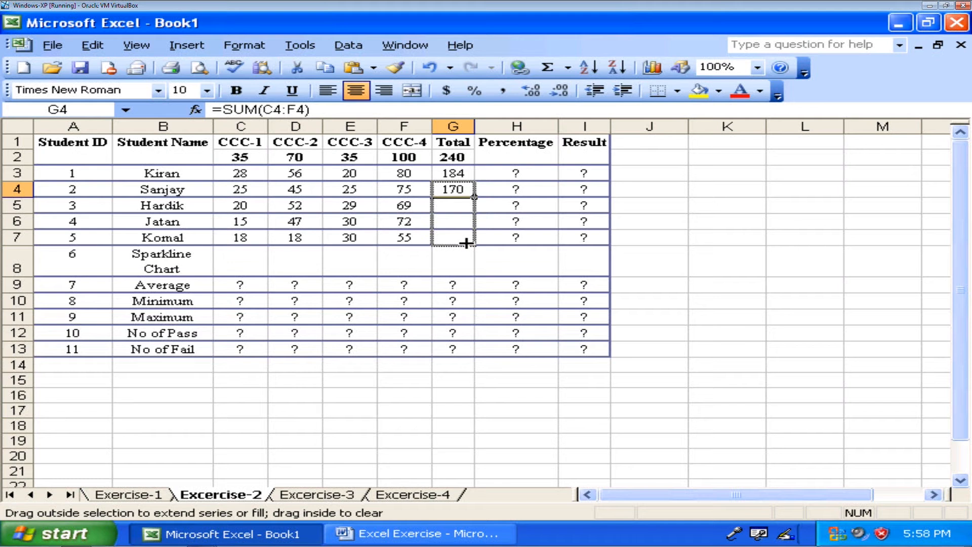
pyautogui.moveTo(465, 243); pyautogui.dragTo(466, 243)
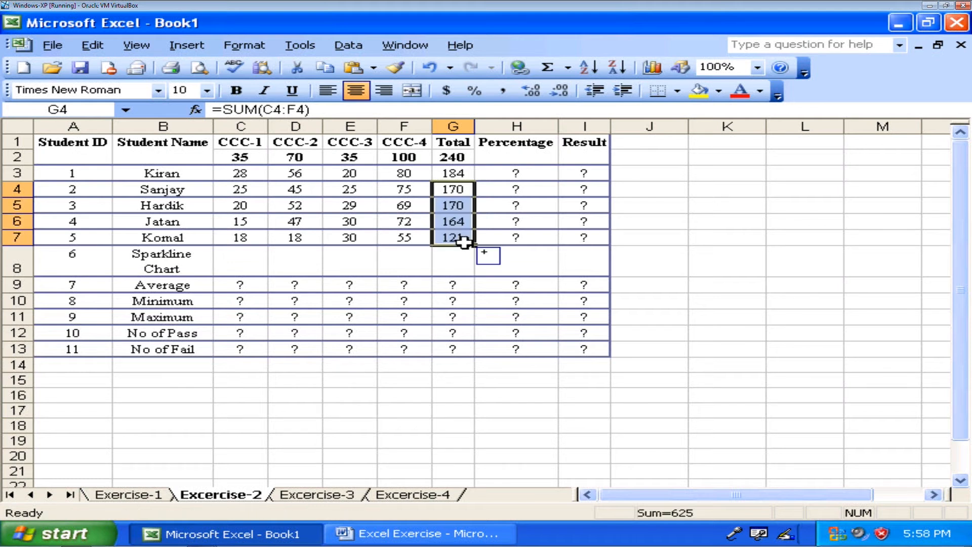
pyautogui.click(768, 269)
# Check the cell ranges used by the copied SUM formulas in G5, G6 and G7
pyautogui.click(453, 205)
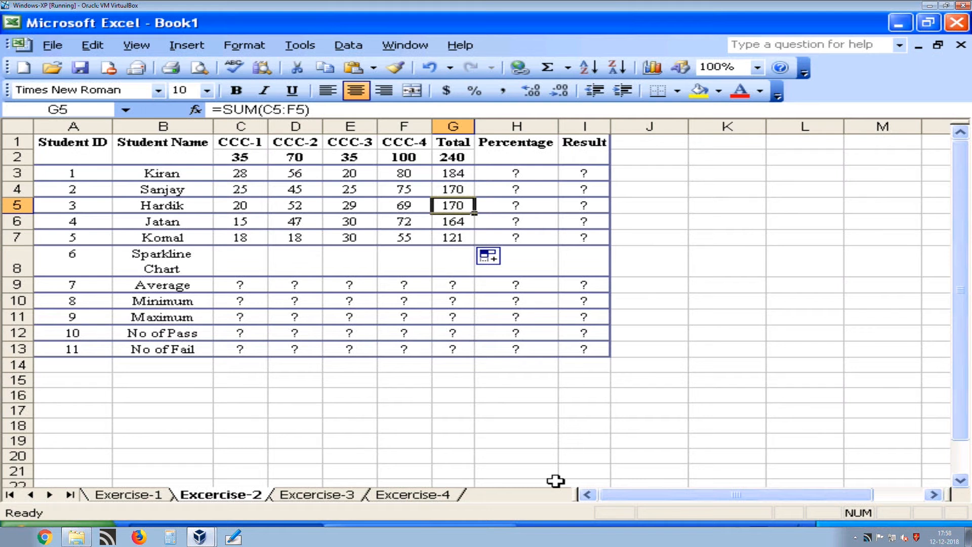
pyautogui.click(323, 110)
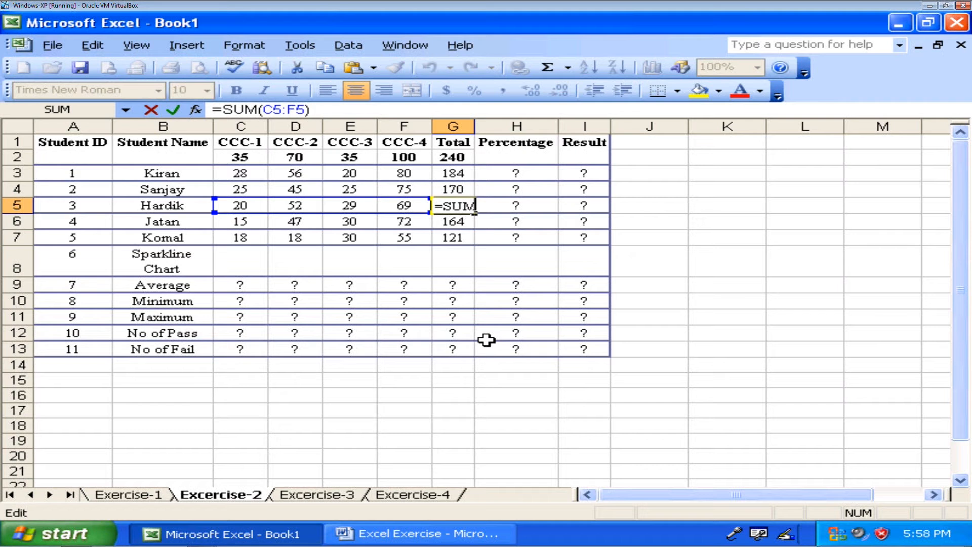
pyautogui.hotkey('ctrl', 'Return')
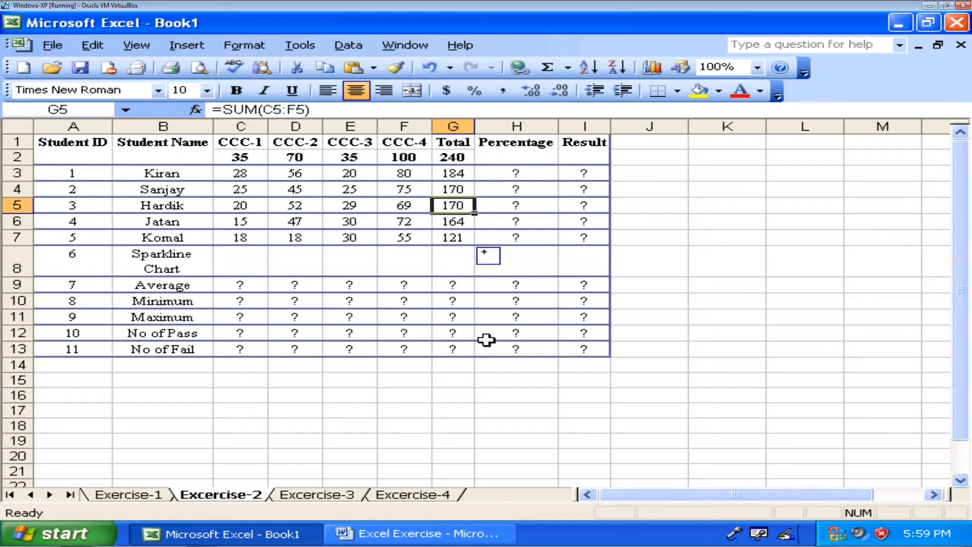
pyautogui.press('Down')
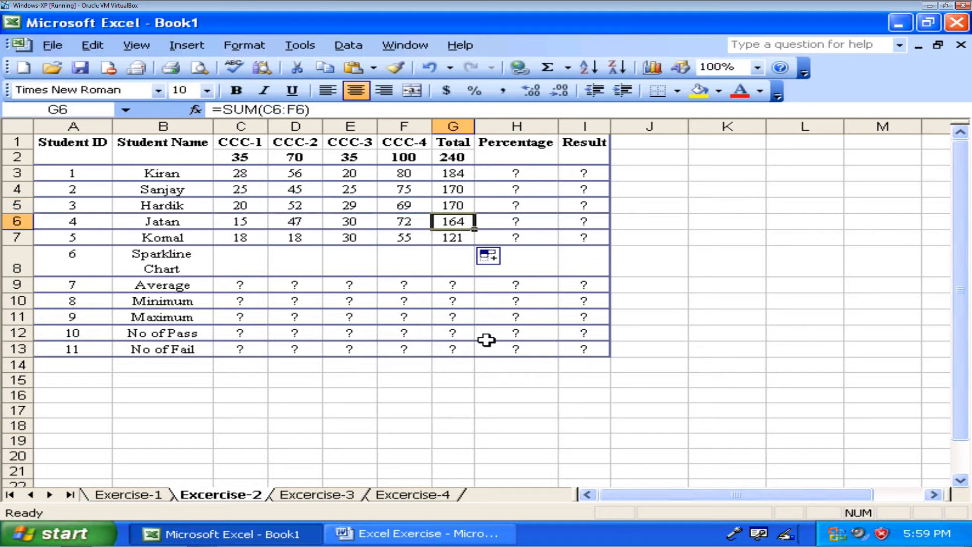
pyautogui.press('Down')
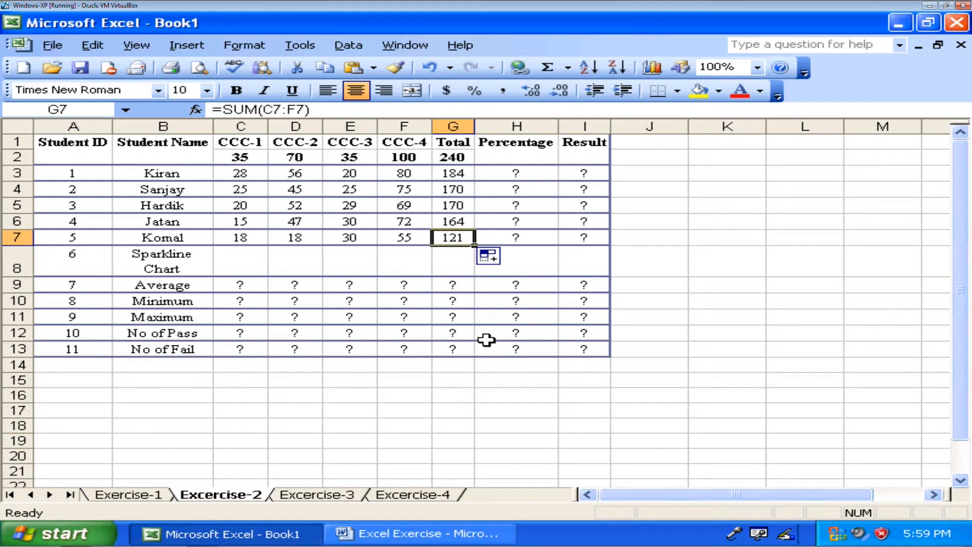
# Calculate the first student's percentage in H3 with =G3*100/240 and fill the formula down to H7
pyautogui.press('Up')
pyautogui.press('Up')
pyautogui.press('Up')
pyautogui.press('Up')
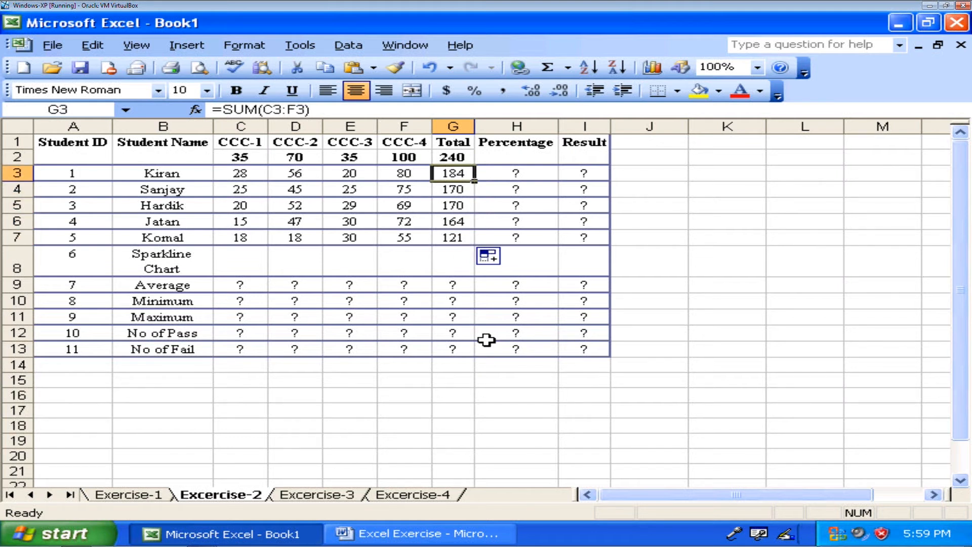
pyautogui.press('Right')
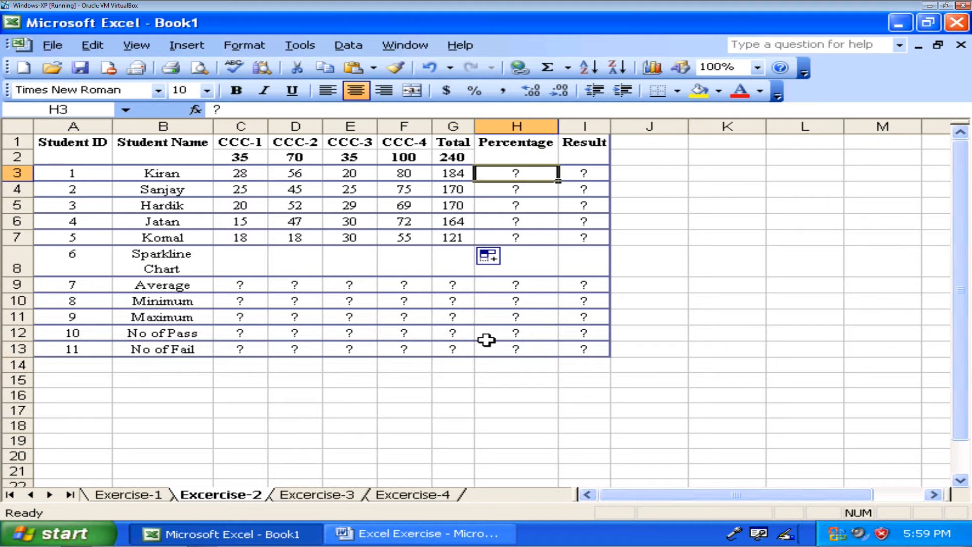
pyautogui.press('Delete')
pyautogui.write('=')
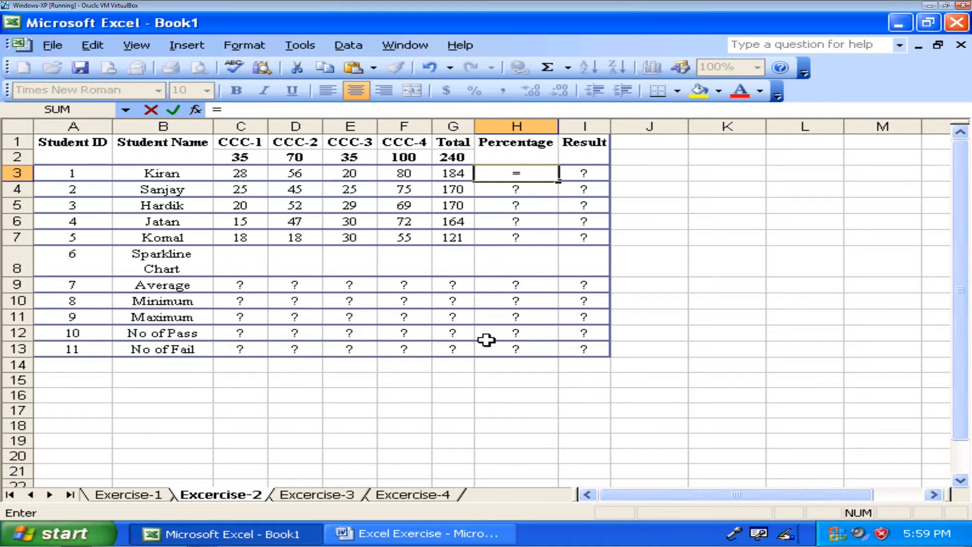
pyautogui.press('BackSpace')
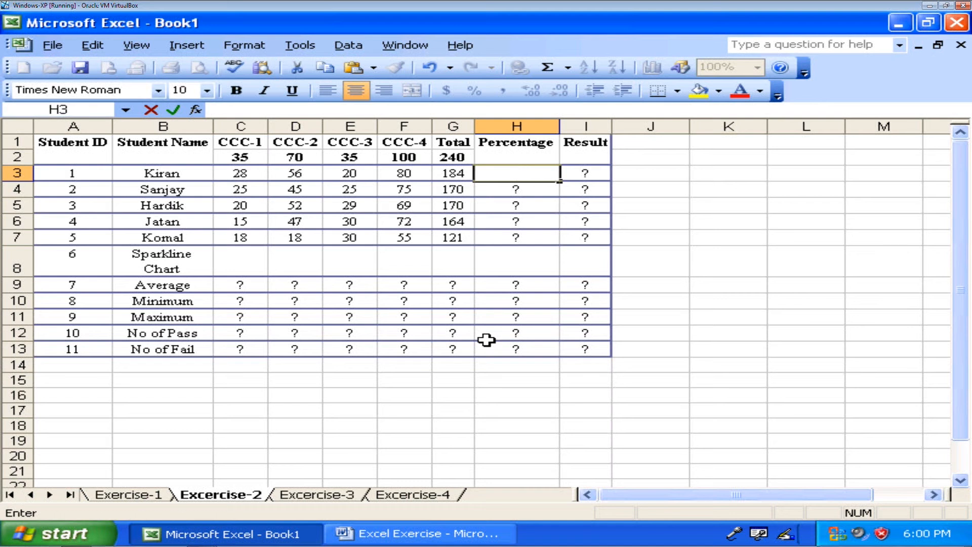
pyautogui.write('=G3*100/')
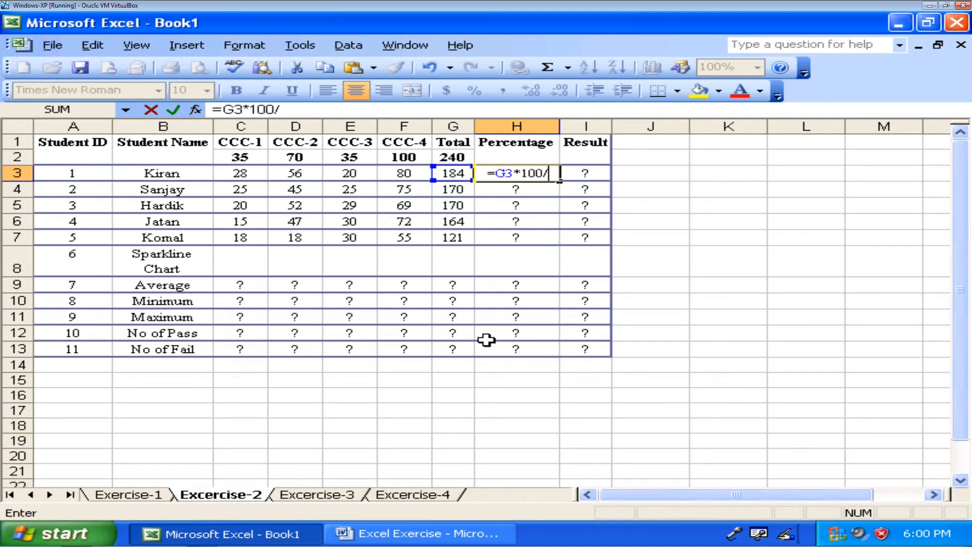
pyautogui.write('240')
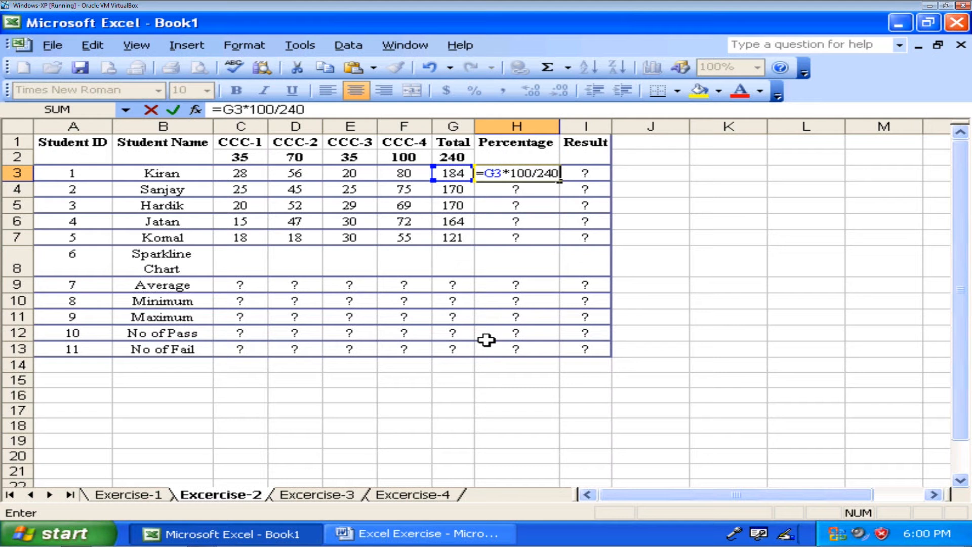
pyautogui.press('Return')
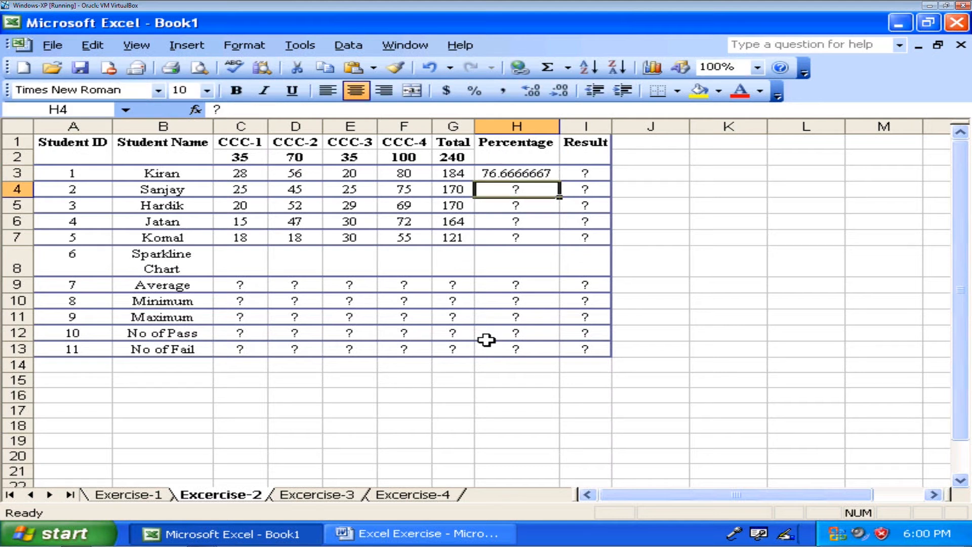
pyautogui.press('Up')
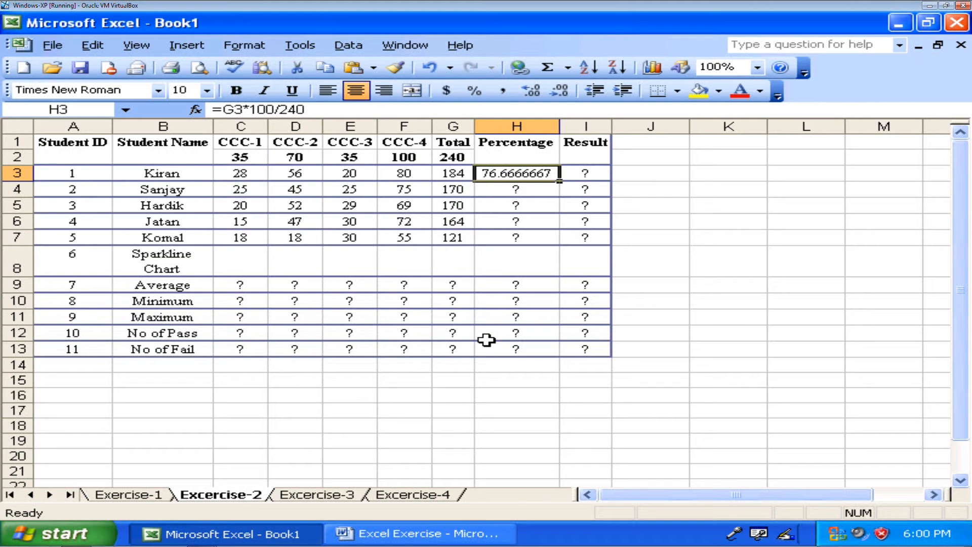
pyautogui.doubleClick(561, 180)
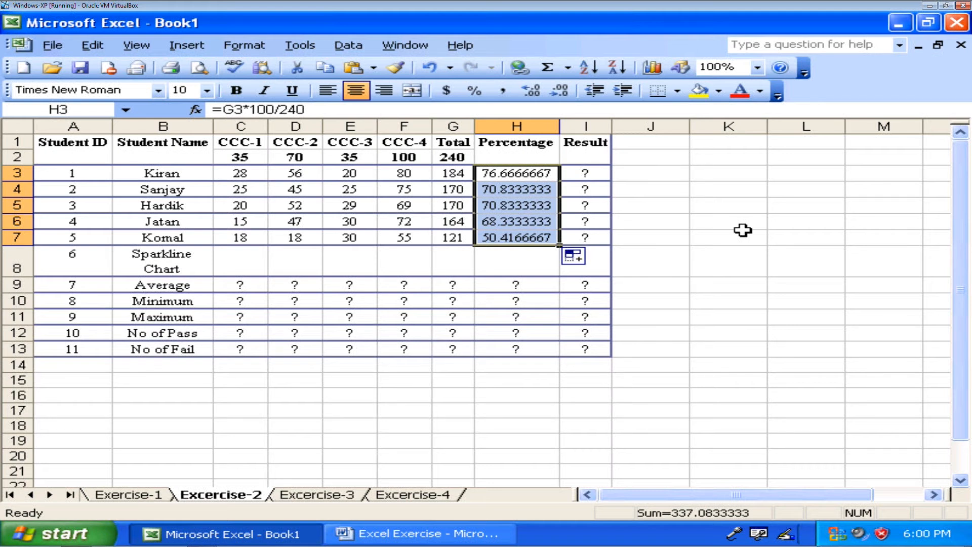
# Check the cell references of the copied percentage formulas in H4 through H7
pyautogui.click(548, 189)
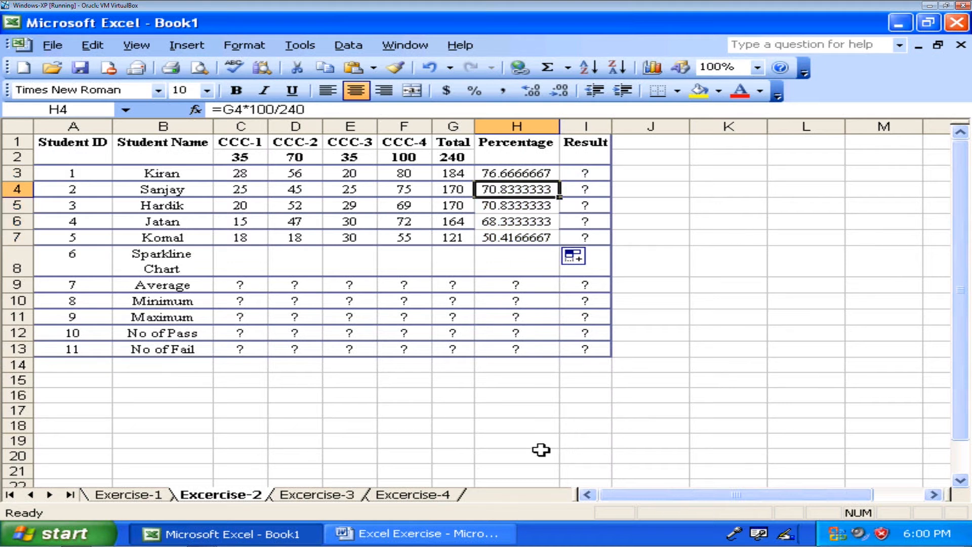
pyautogui.press('Down')
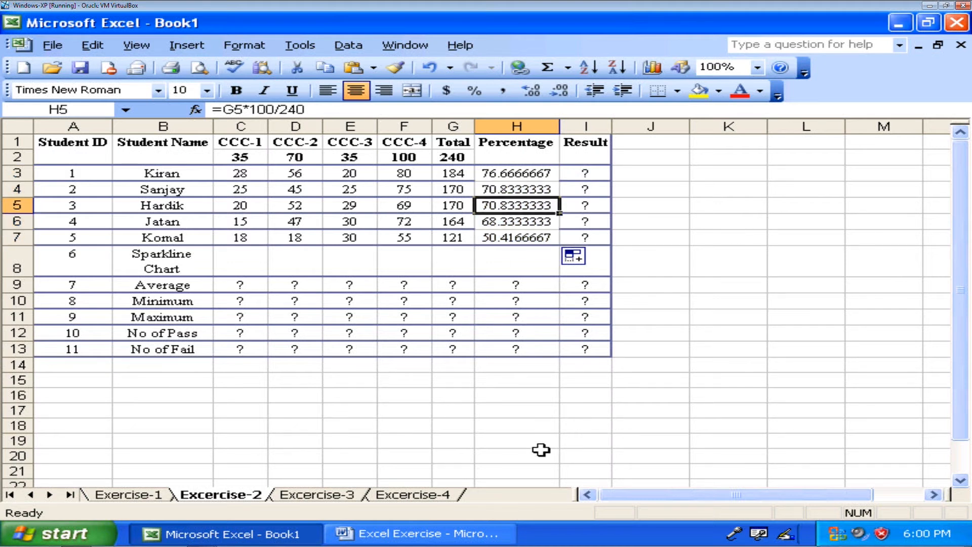
pyautogui.press('Down')
pyautogui.press('Down')
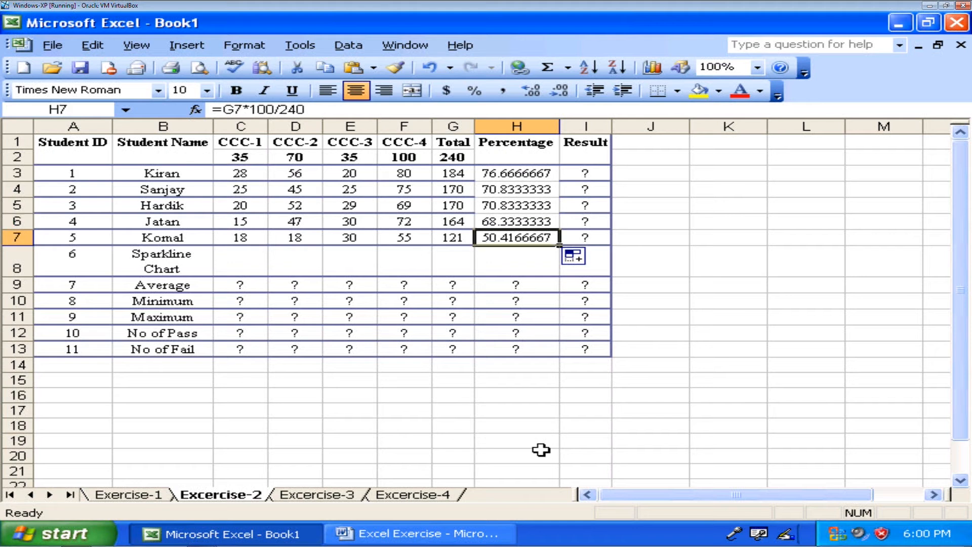
# Reduce the percentages in H3 through H7 to two decimal places
pyautogui.press('Up')
pyautogui.press('Up')
pyautogui.press('Up')
pyautogui.press('Up')
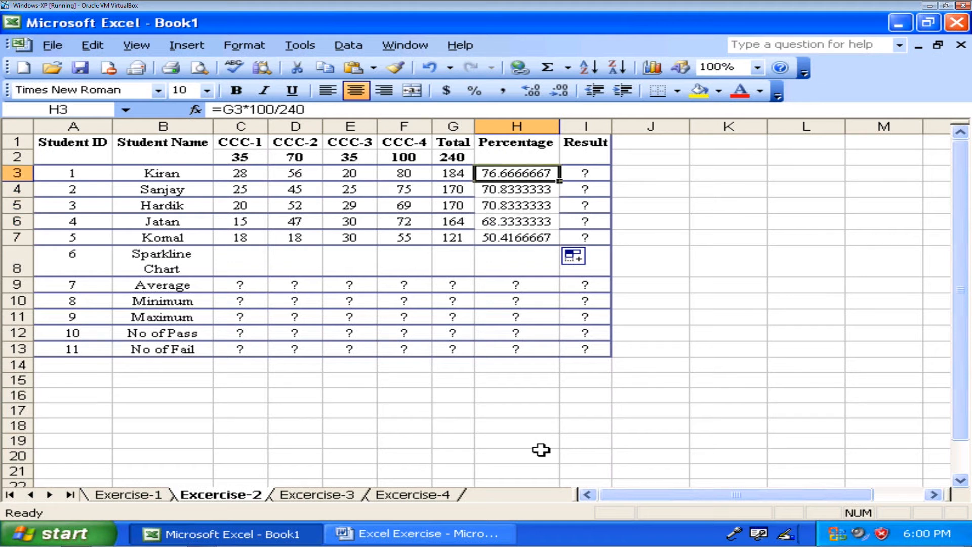
pyautogui.hotkey('shift', 'Down')
pyautogui.hotkey('shift', 'Down')
pyautogui.hotkey('shift', 'Down')
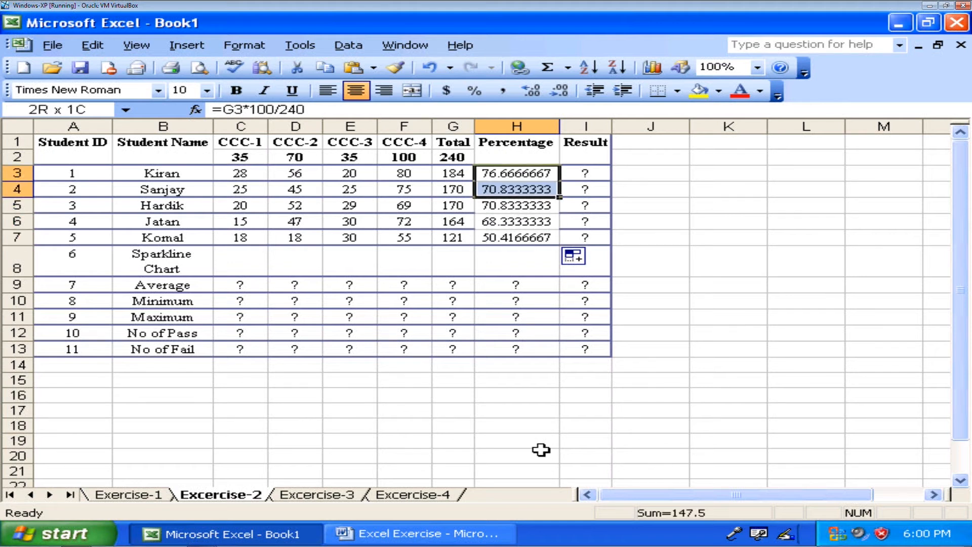
pyautogui.hotkey('shift', 'Down')
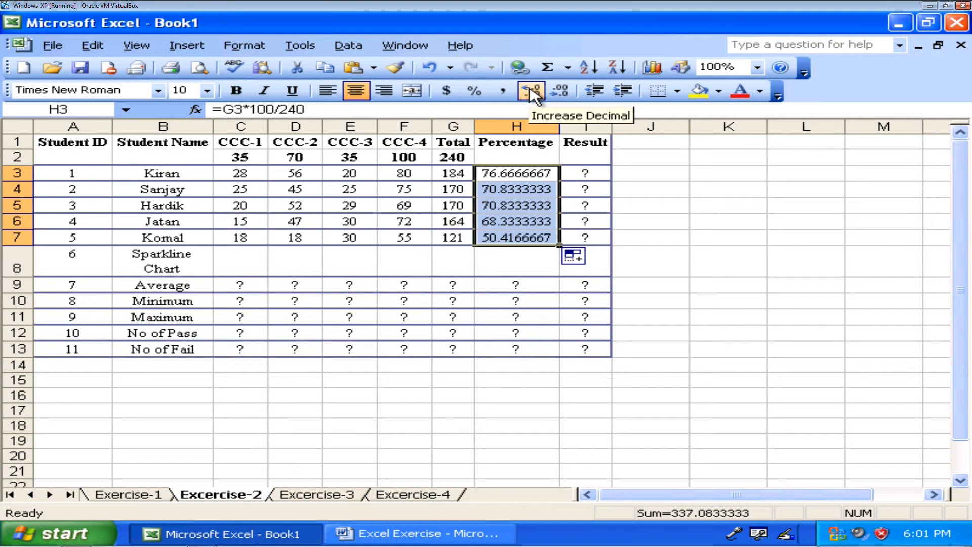
pyautogui.click(561, 91)
pyautogui.click(560, 91)
pyautogui.click(560, 91)
pyautogui.click(560, 91)
pyautogui.click(560, 92)
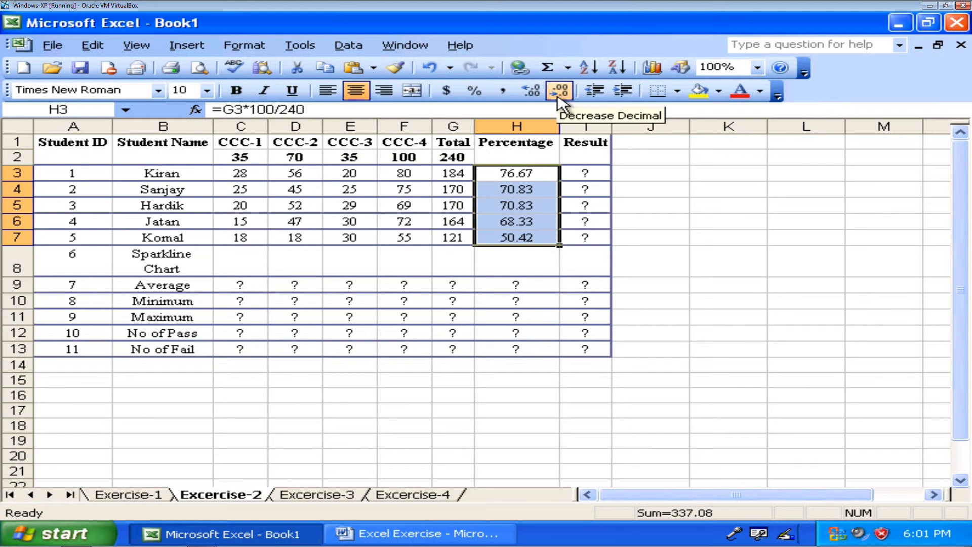
pyautogui.click(669, 220)
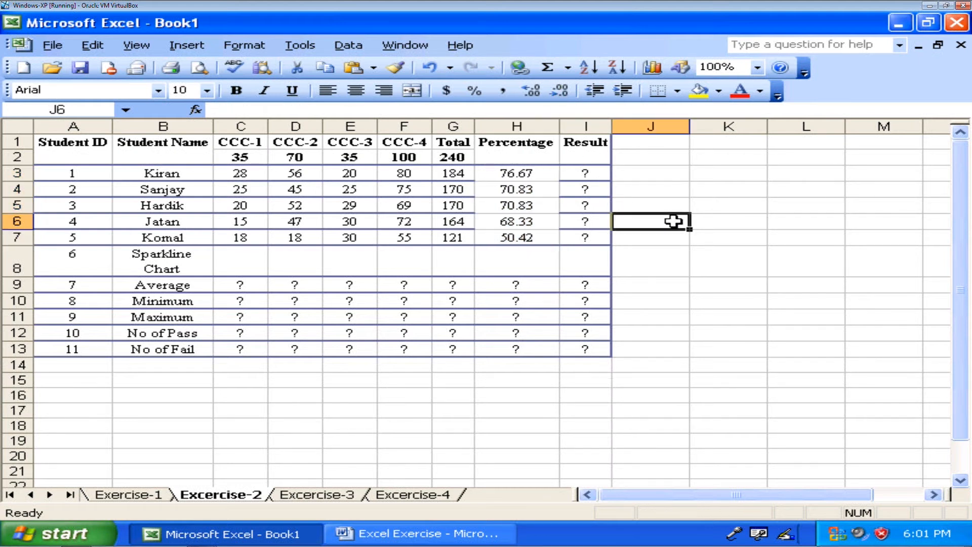
pyautogui.moveTo(528, 173); pyautogui.dragTo(521, 231)
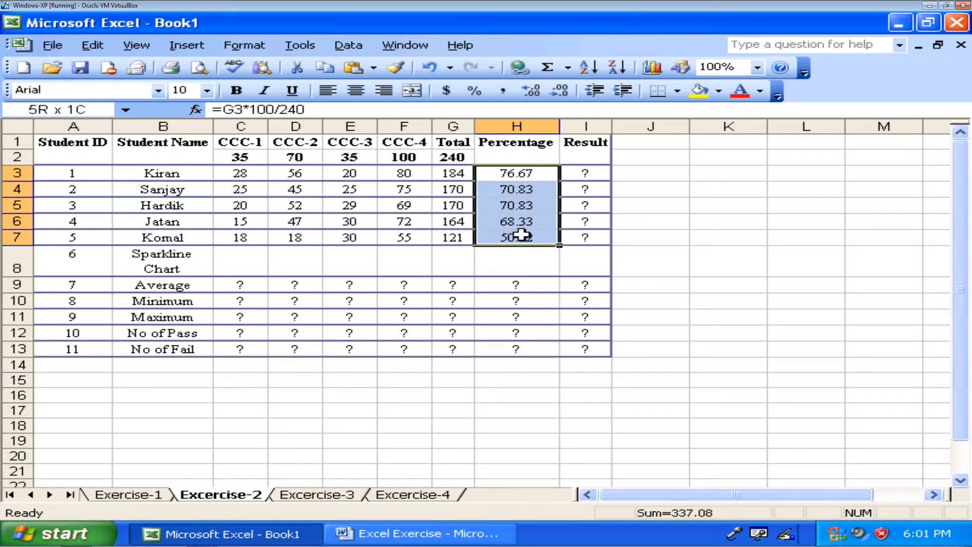
# Switch to the Word document and highlight instruction (3) on generating the students' results to read the pass criteria
pyautogui.click(595, 174)
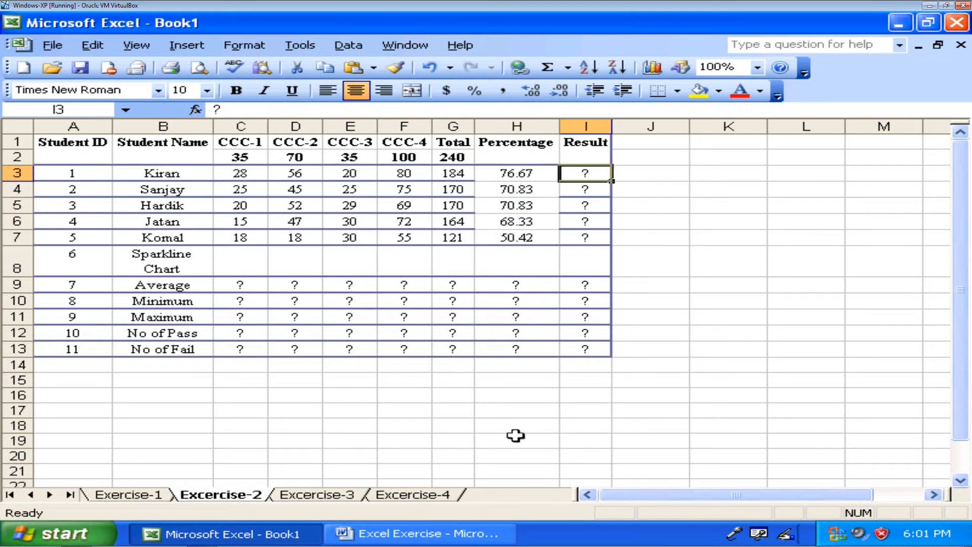
pyautogui.click(470, 535)
pyautogui.moveTo(202, 438); pyautogui.dragTo(577, 460)
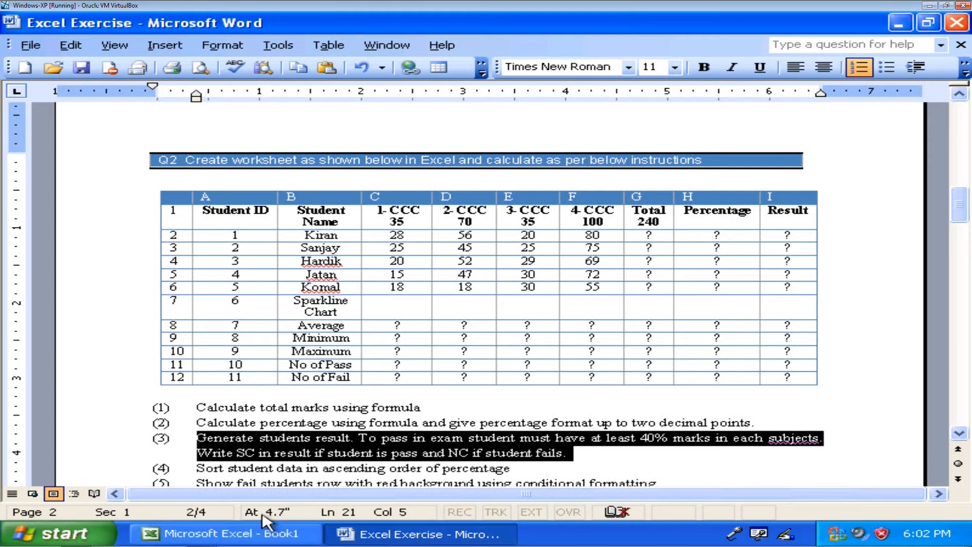
# Switch back to Excel, clear I3 and begin an IF formula with a nested AND testing C3>=14 and D3>=28
pyautogui.click(263, 532)
pyautogui.press('Delete')
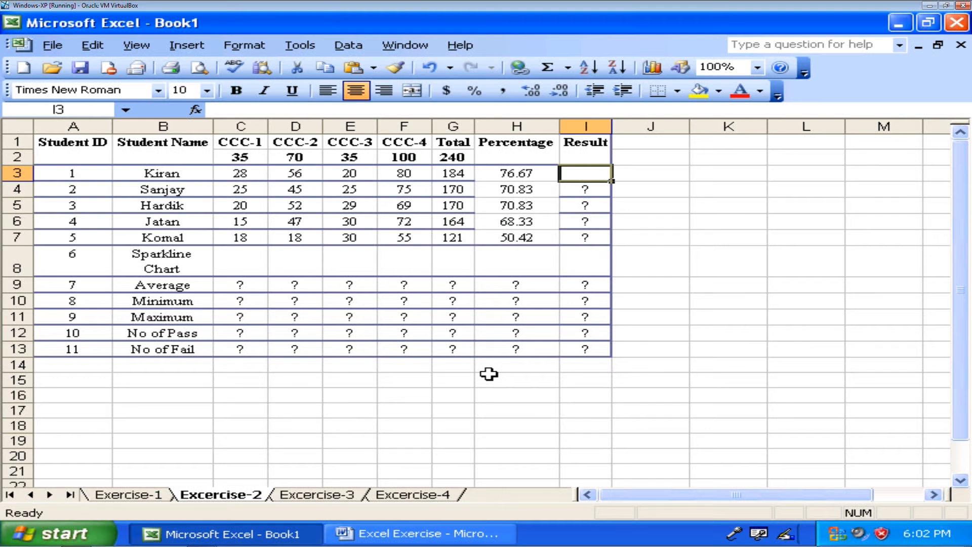
pyautogui.write('=')
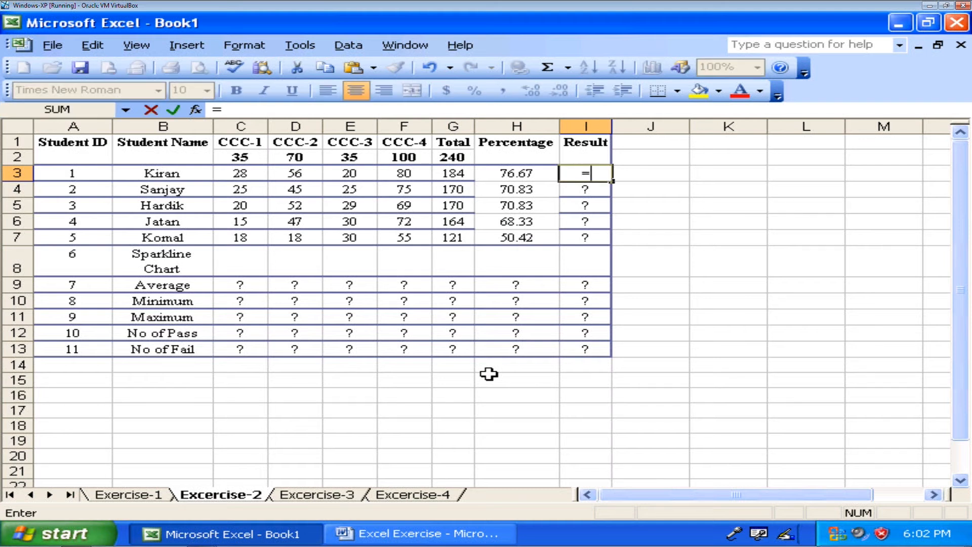
pyautogui.write('if(')
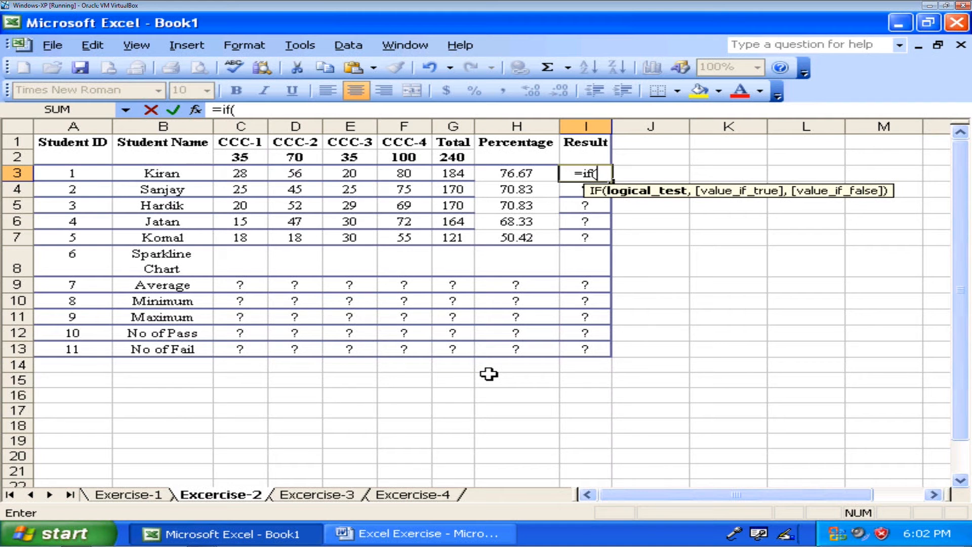
pyautogui.write('and')
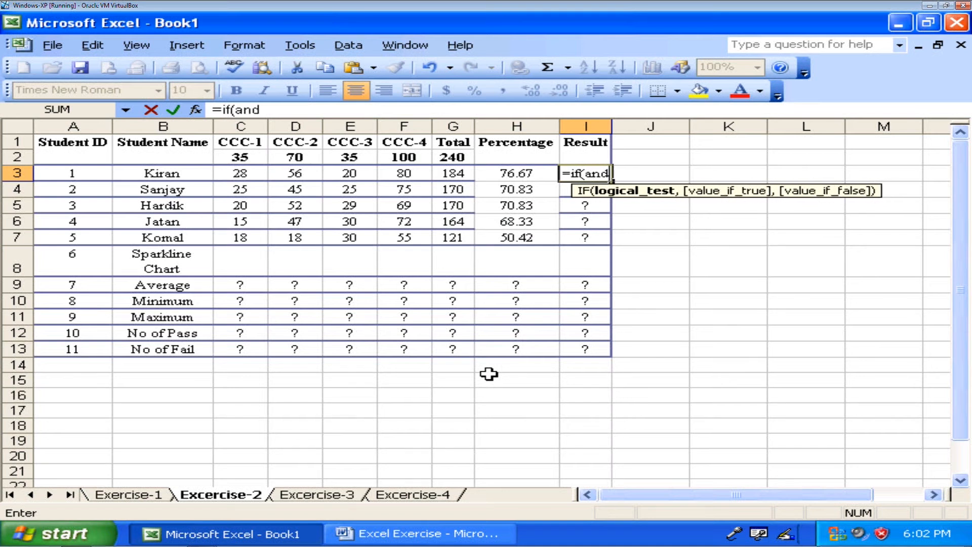
pyautogui.write('(')
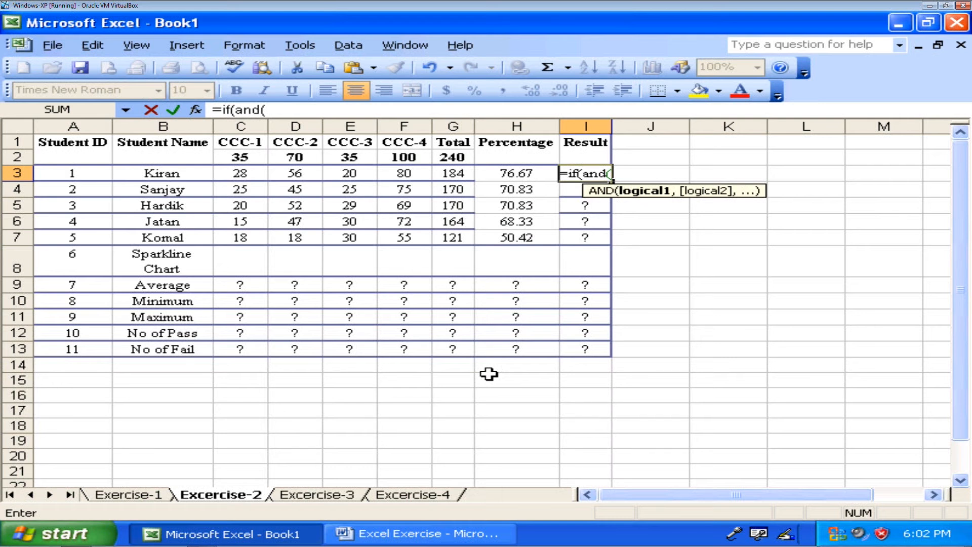
pyautogui.click(257, 174)
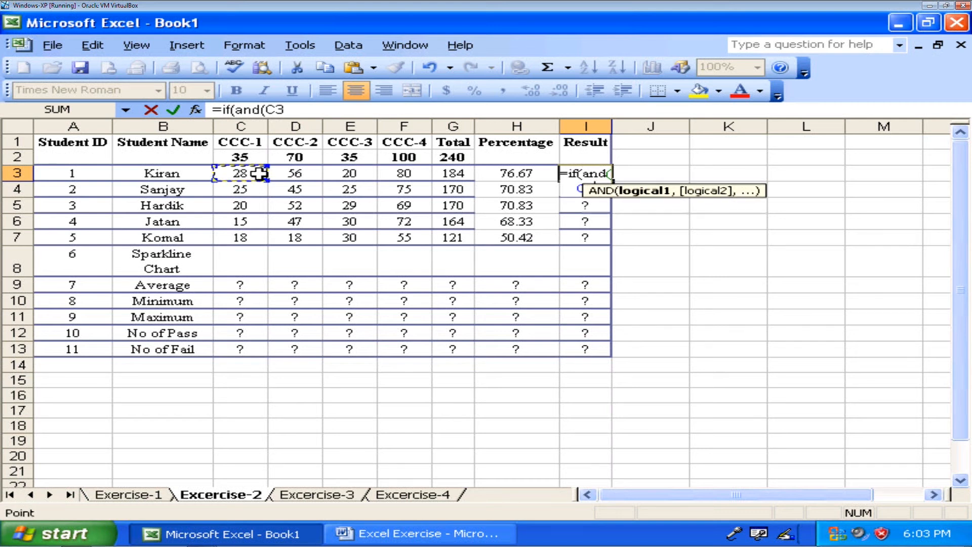
pyautogui.write('>=14')
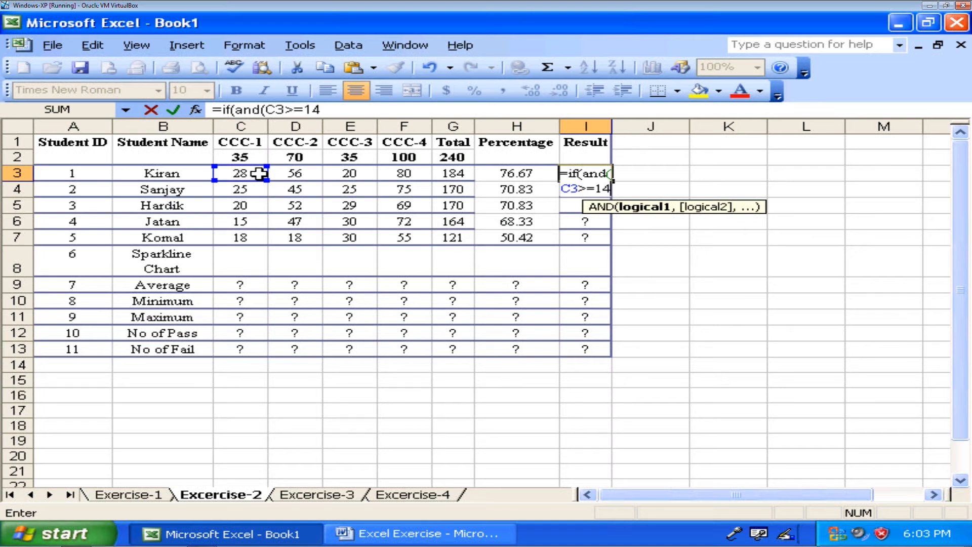
pyautogui.write(',')
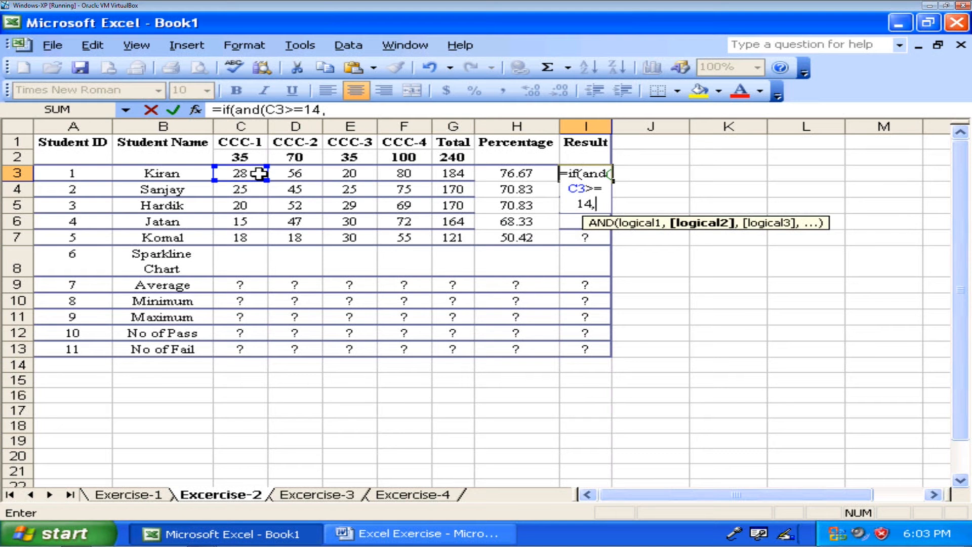
pyautogui.write('d3>')
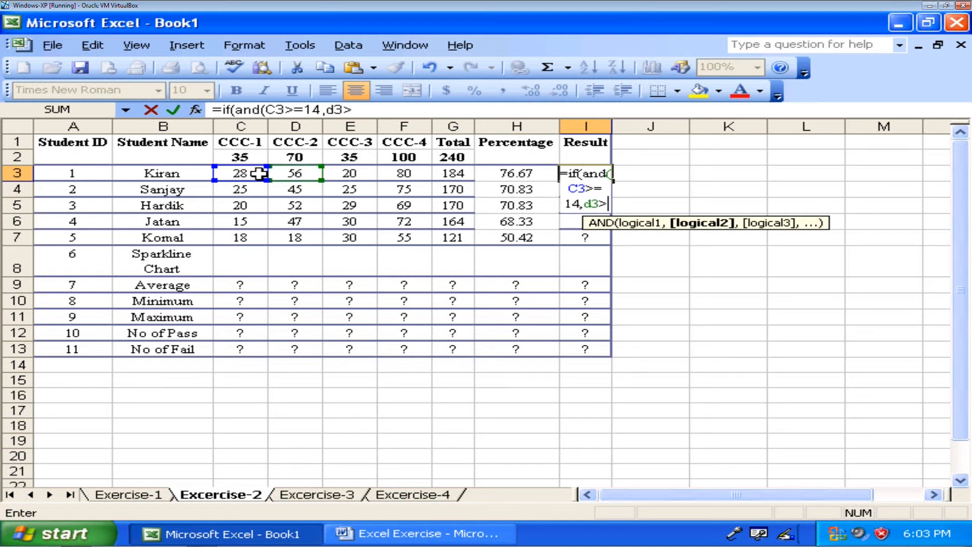
pyautogui.write('=')
pyautogui.write('28')
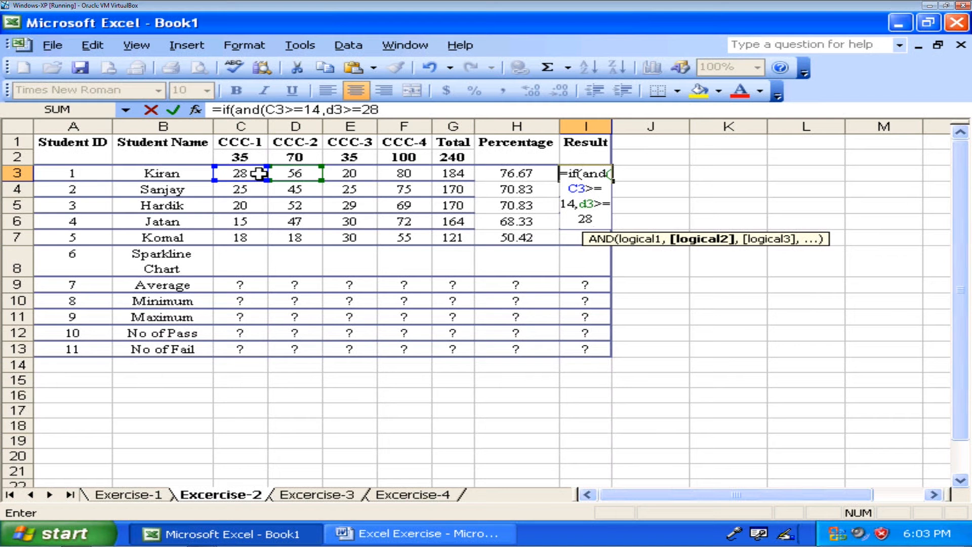
# Add the conditions E3>=14 and F3>=40 to the AND test in I3 and close its parenthesis
pyautogui.write(',')
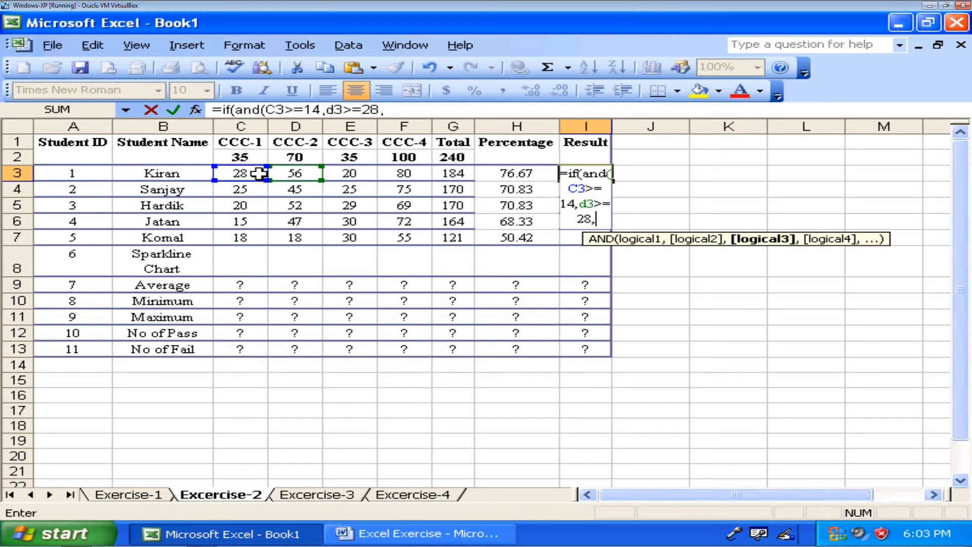
pyautogui.write('e3>-')
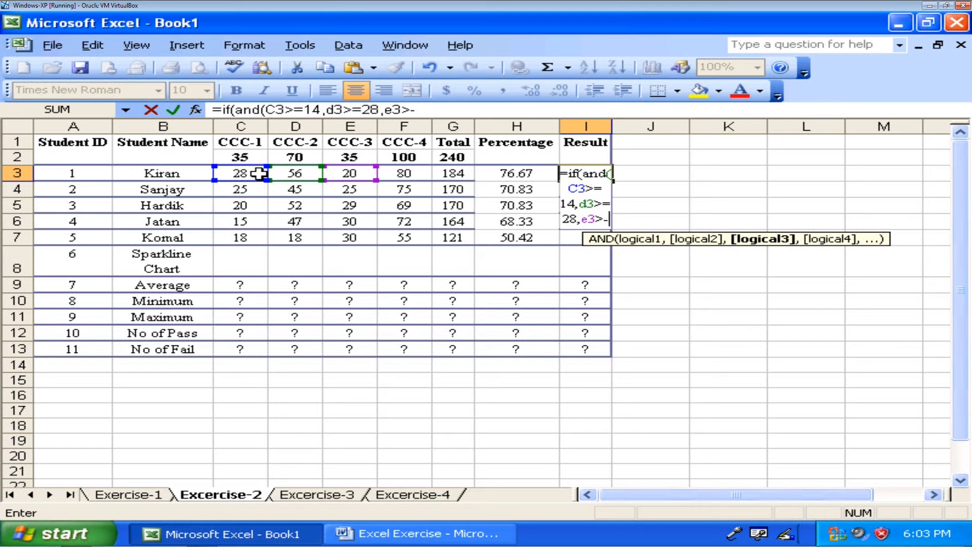
pyautogui.write('14')
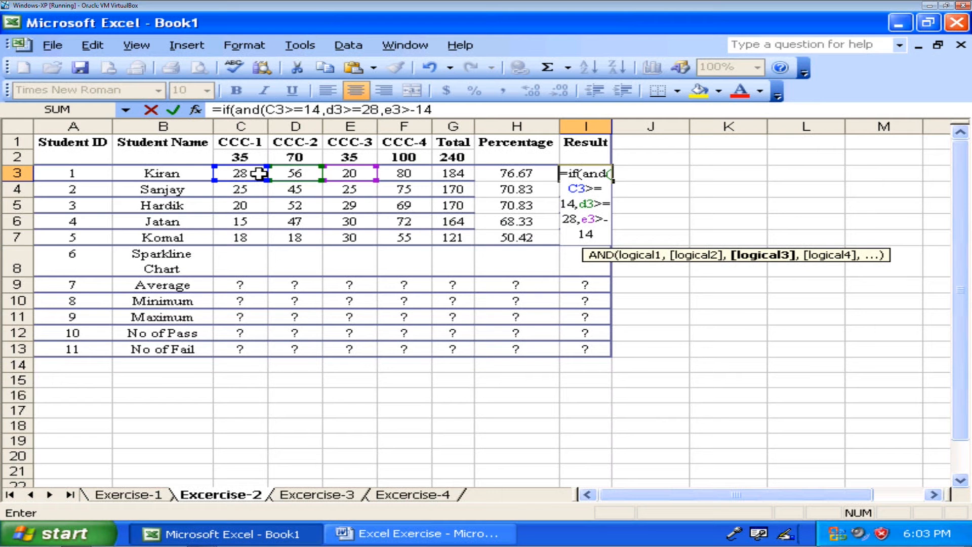
pyautogui.write(',')
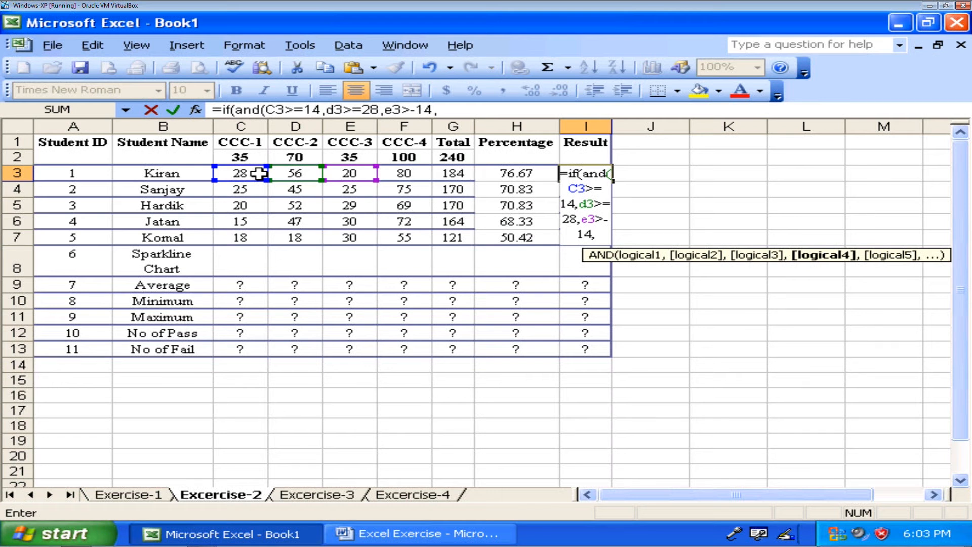
pyautogui.write('f3>')
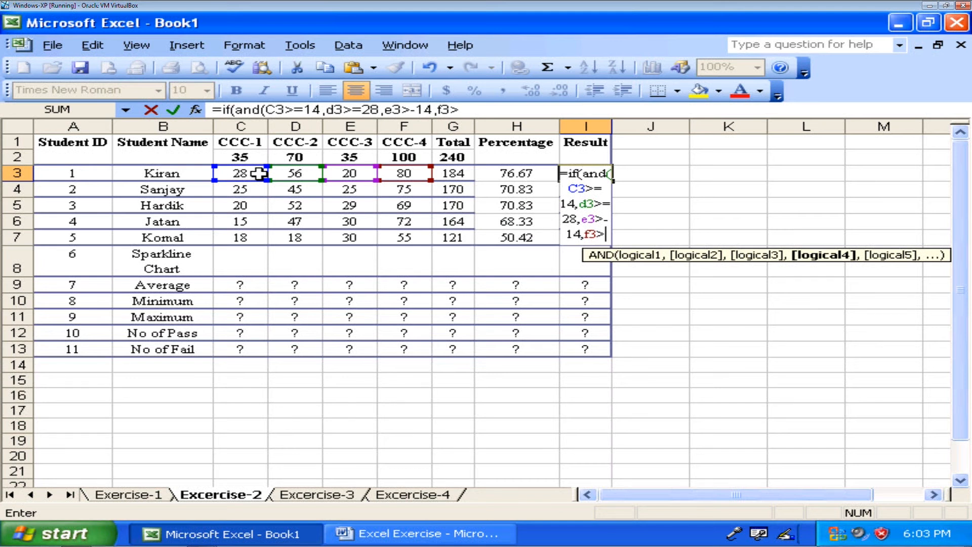
pyautogui.write('=40')
pyautogui.click(411, 107)
pyautogui.write(')')
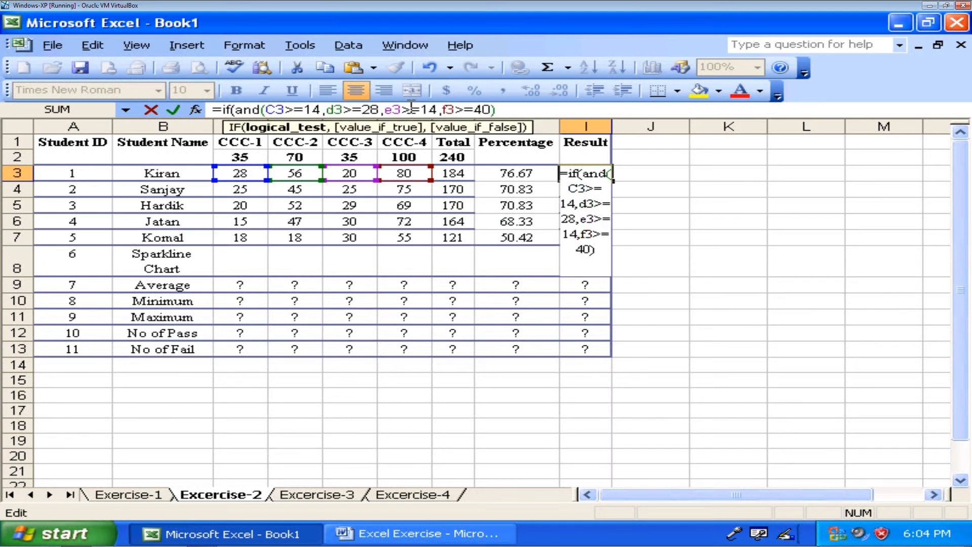
# Complete the I3 formula with "SC" if true and "NC" if false, and fill it down to I7
pyautogui.write(',')
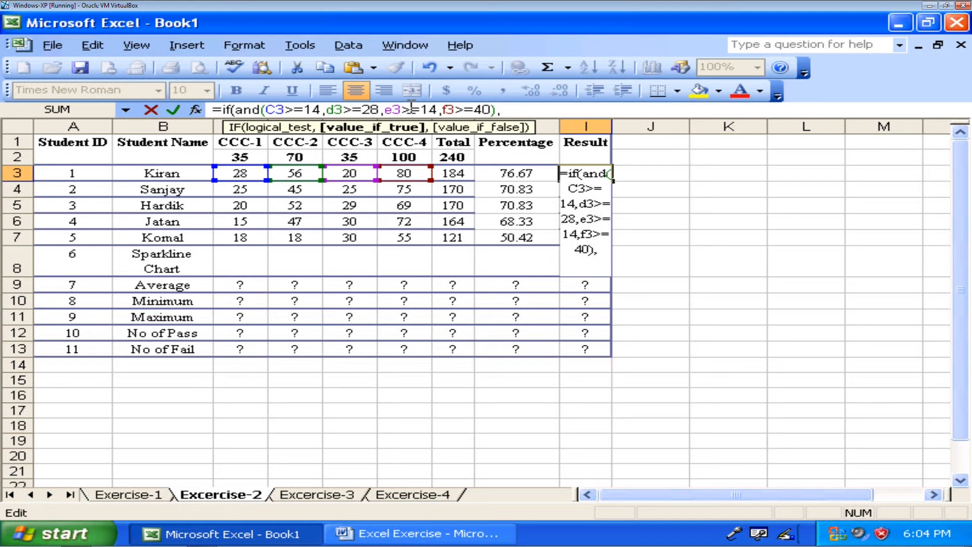
pyautogui.write('"SC",')
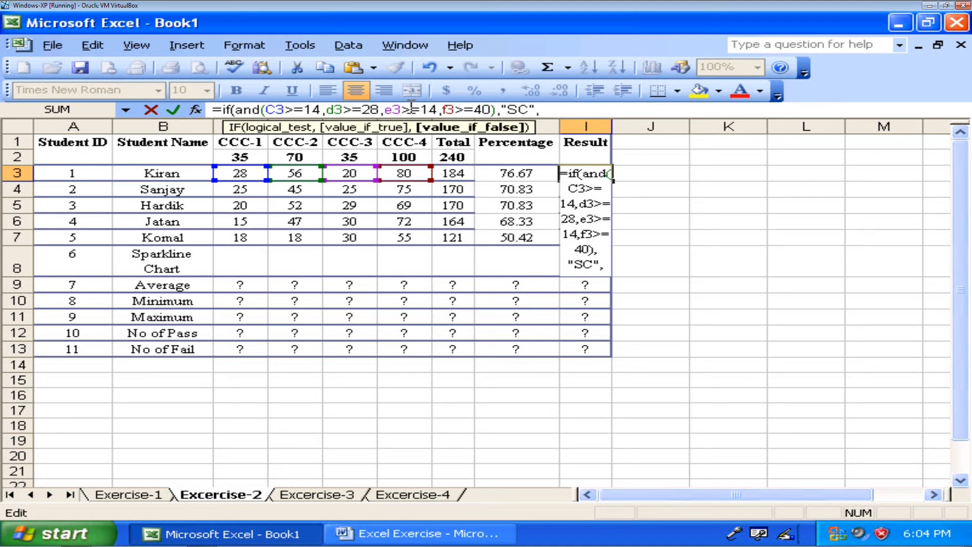
pyautogui.write('"')
pyautogui.write('N')
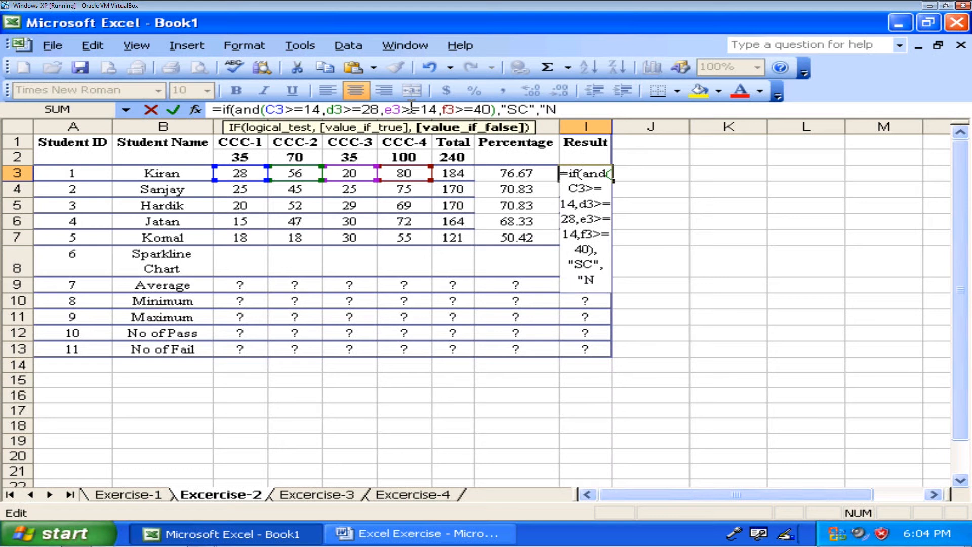
pyautogui.write('C")')
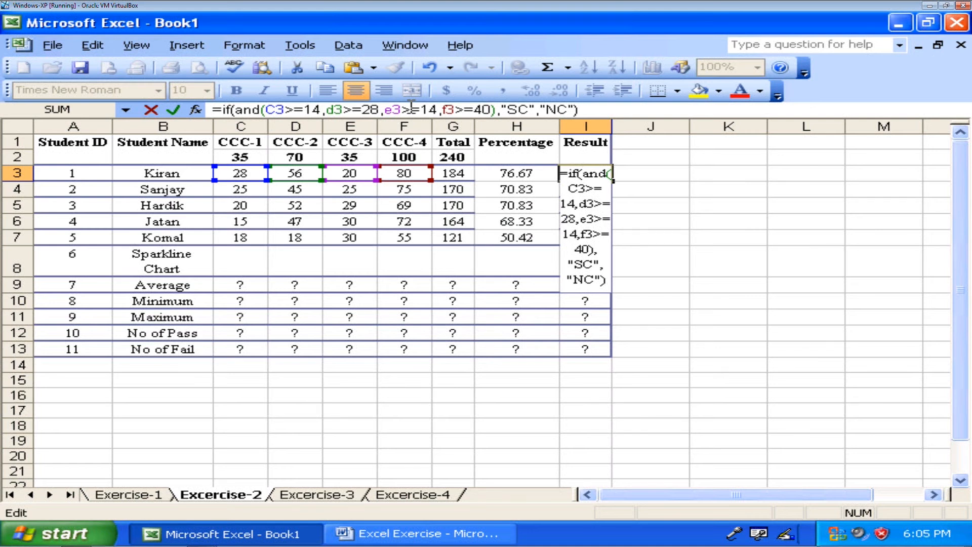
pyautogui.press('Return')
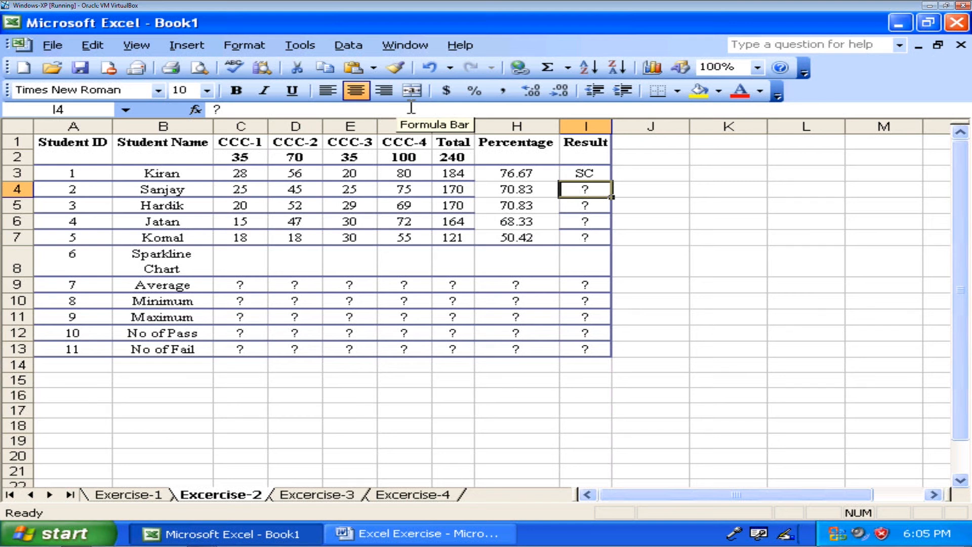
pyautogui.press('Up')
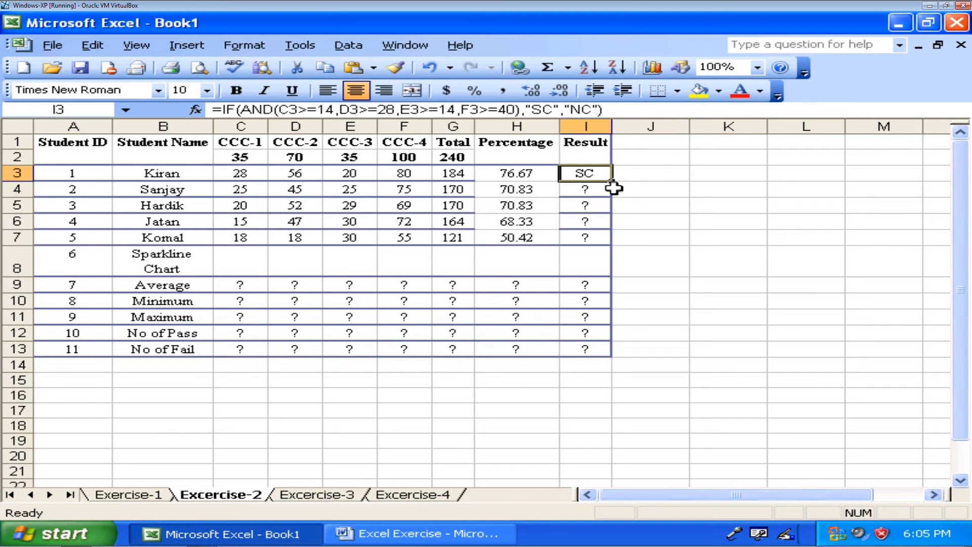
pyautogui.doubleClick(612, 181)
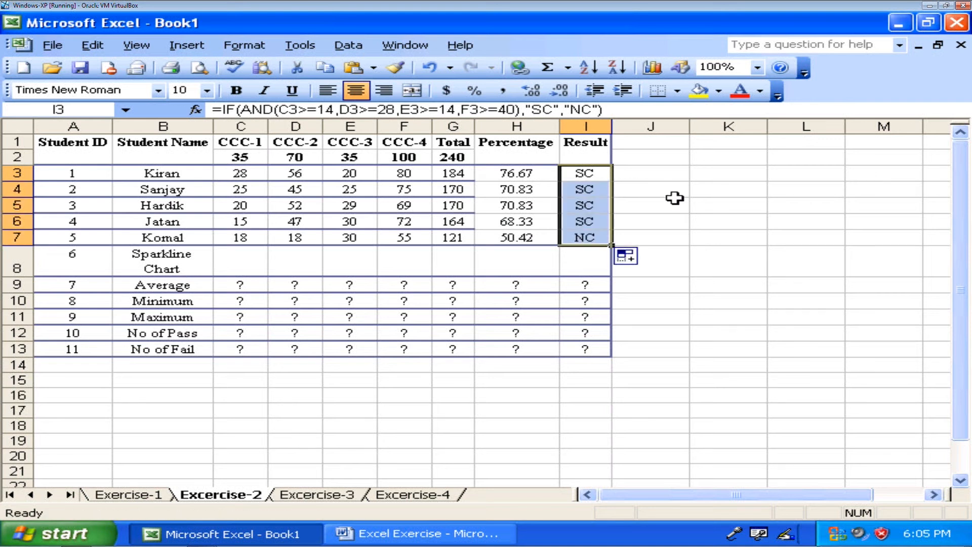
# Check the cell references of the copied result formulas in I4 through I7
pyautogui.press('Down')
pyautogui.press('Down')
pyautogui.press('Down')
pyautogui.press('Down')
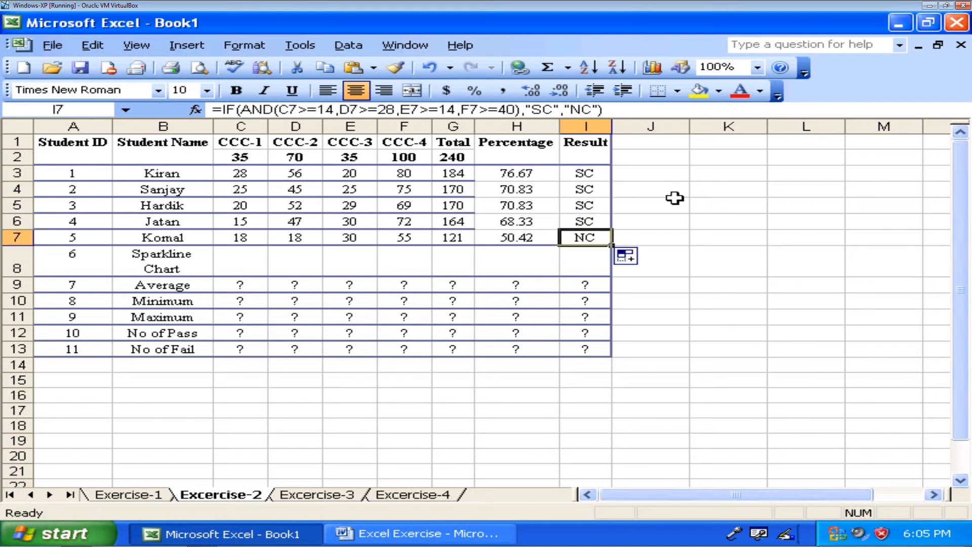
# Set the CCC-2 mark in D7 to 28 to test the result formula at its passing limit
pyautogui.press('Left')
pyautogui.press('Left')
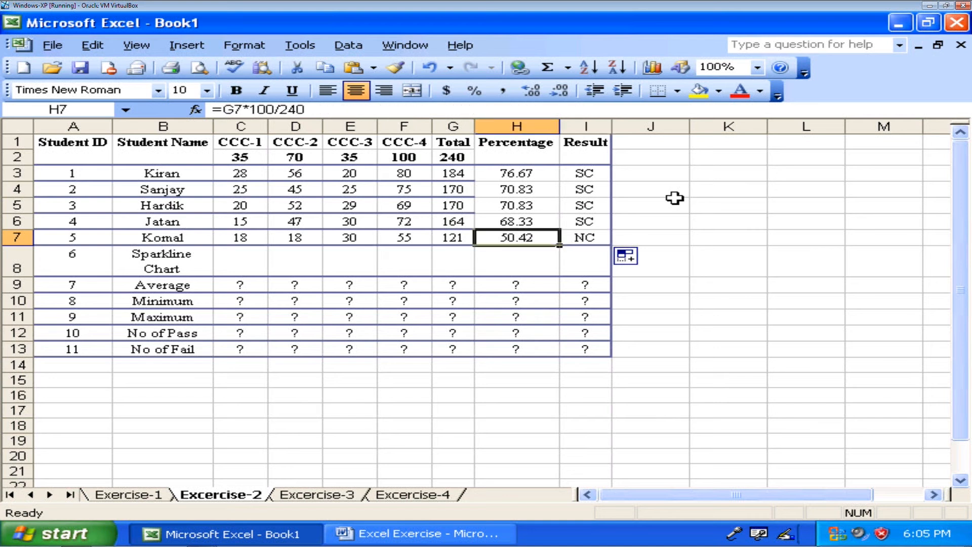
pyautogui.press('Left')
pyautogui.press('Left')
pyautogui.press('Left')
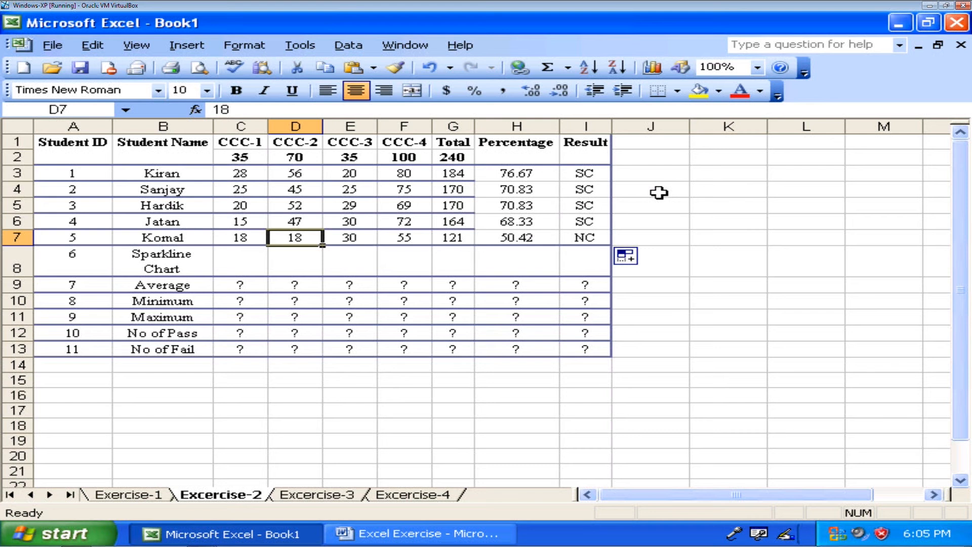
pyautogui.write('2')
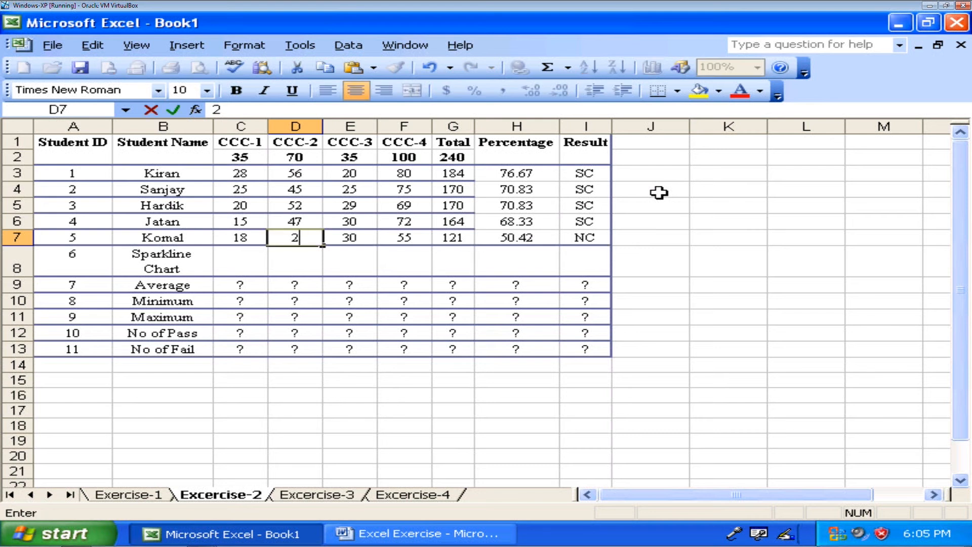
pyautogui.write('8')
pyautogui.press('Return')
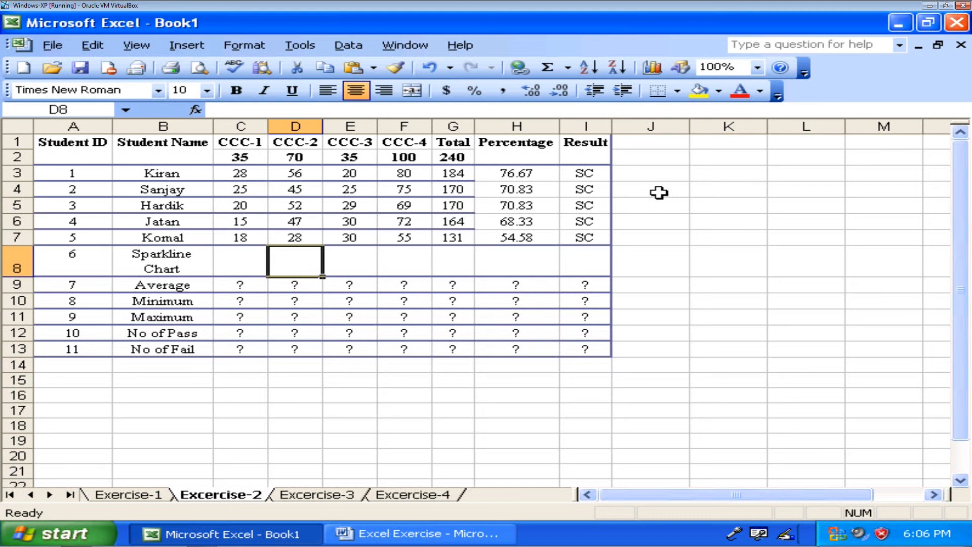
# Restore the CCC-2 mark in D7 to 18 and return to the percentage and result columns
pyautogui.press('Up')
pyautogui.write('18')
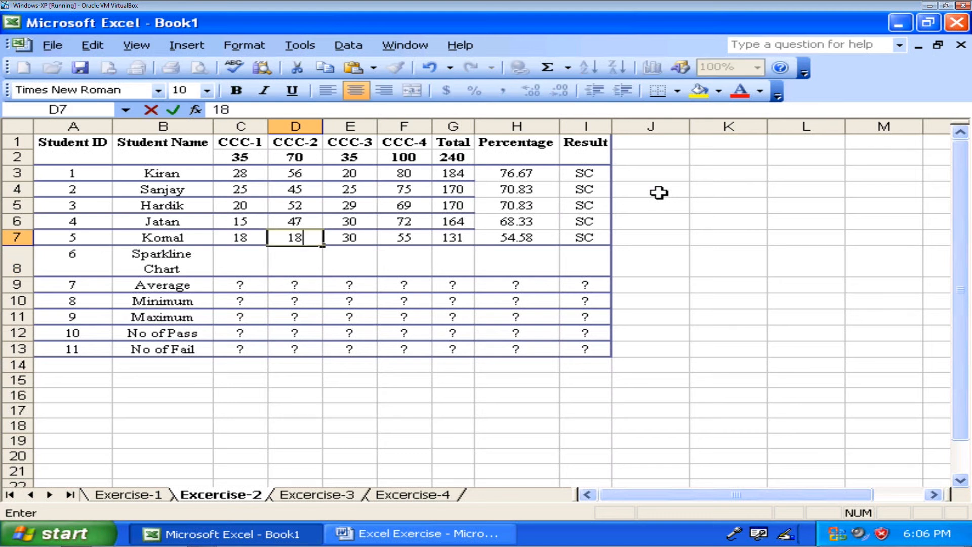
pyautogui.press('Return')
pyautogui.press('Up')
pyautogui.press('Right')
pyautogui.press('Right')
pyautogui.press('Right')
pyautogui.press('Right')
pyautogui.press('Right')
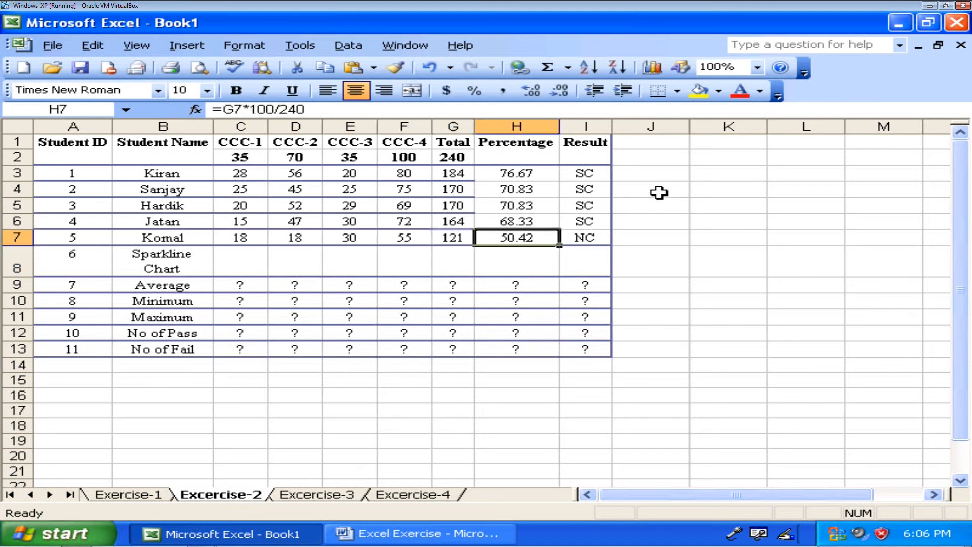
# Clear the placeholder in C9 and begin an AVERAGE formula there for the CCC-1 marks
pyautogui.press('Down')
pyautogui.press('Down')
pyautogui.press('Down')
pyautogui.press('Left')
pyautogui.press('Left')
pyautogui.press('Left')
pyautogui.press('Left')
pyautogui.press('Left')
pyautogui.press('Left')
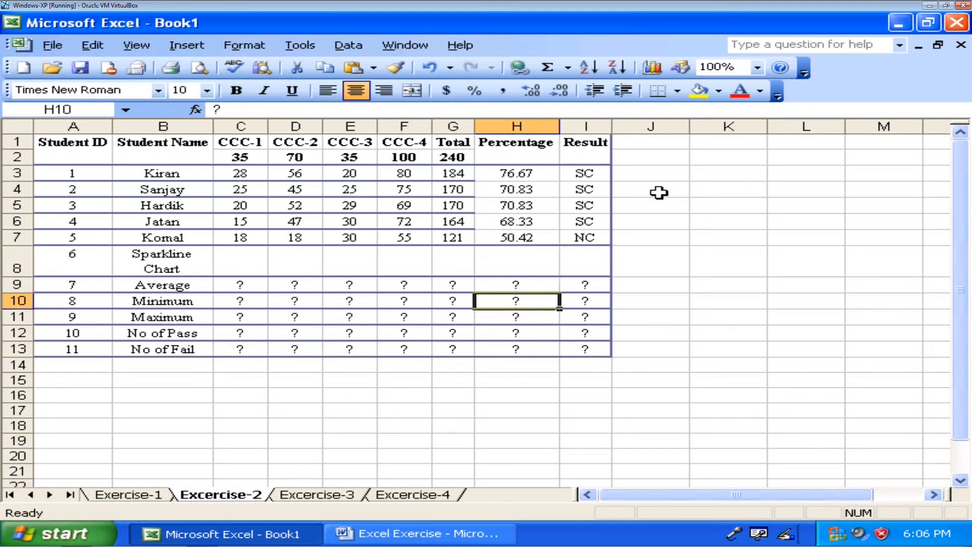
pyautogui.press('Up')
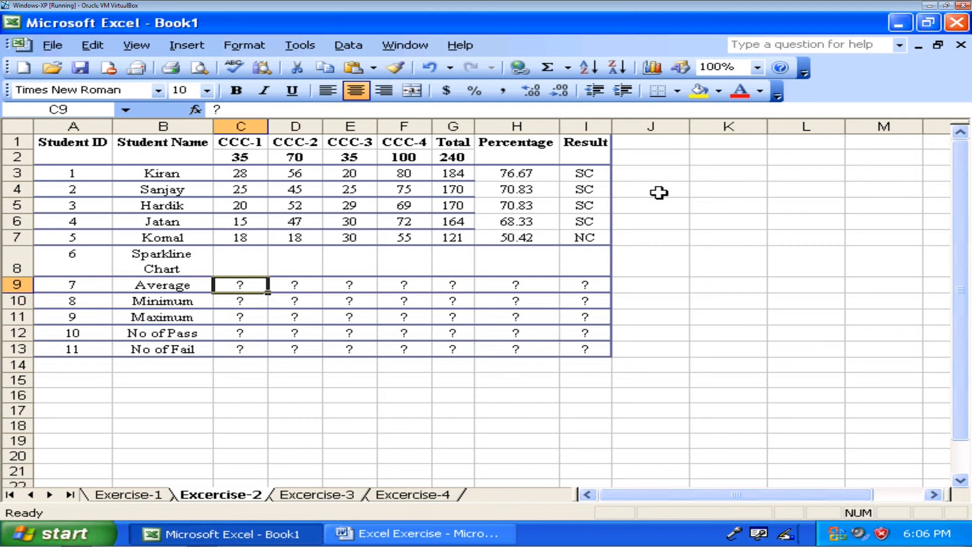
pyautogui.press('Delete')
pyautogui.write('=av')
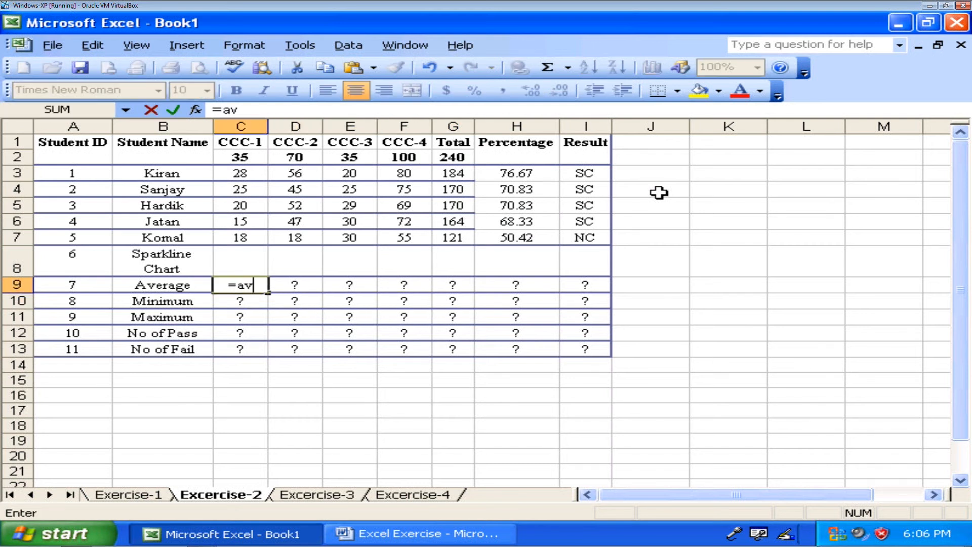
pyautogui.write('erage(')
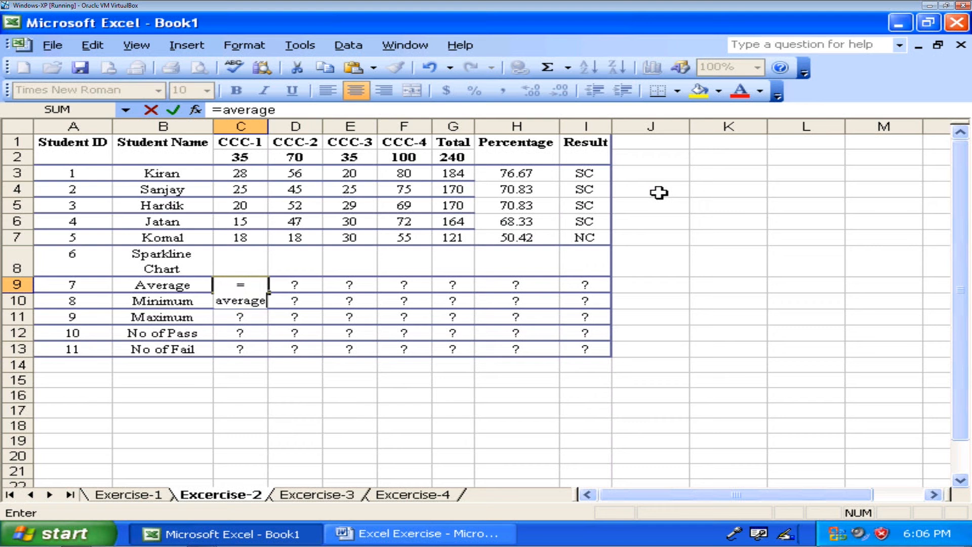
# Complete the AVERAGE formula in C9 with the range C3:C7
pyautogui.press('Up')
pyautogui.press('Up')
pyautogui.press('Up')
pyautogui.press('Up')
pyautogui.press('Up')
pyautogui.press('Up')
pyautogui.hotkey('shift', 'Down')
pyautogui.hotkey('shift', 'Down')
pyautogui.hotkey('shift', 'Down')
pyautogui.hotkey('shift', 'Down')
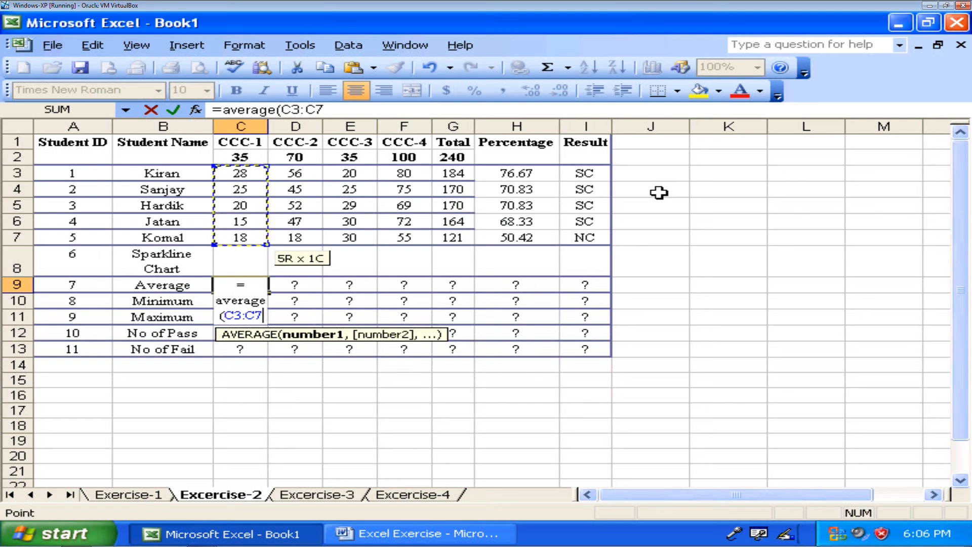
pyautogui.write(')')
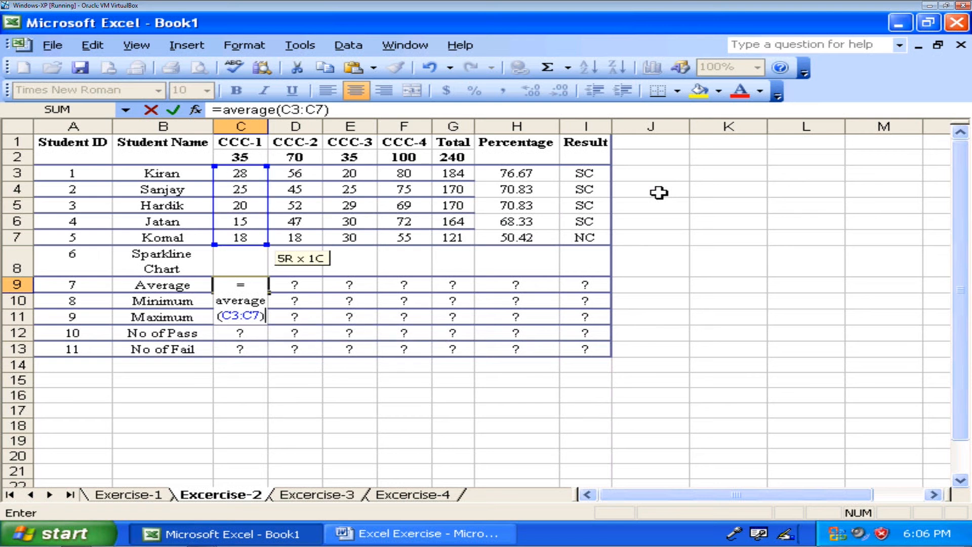
pyautogui.press('Return')
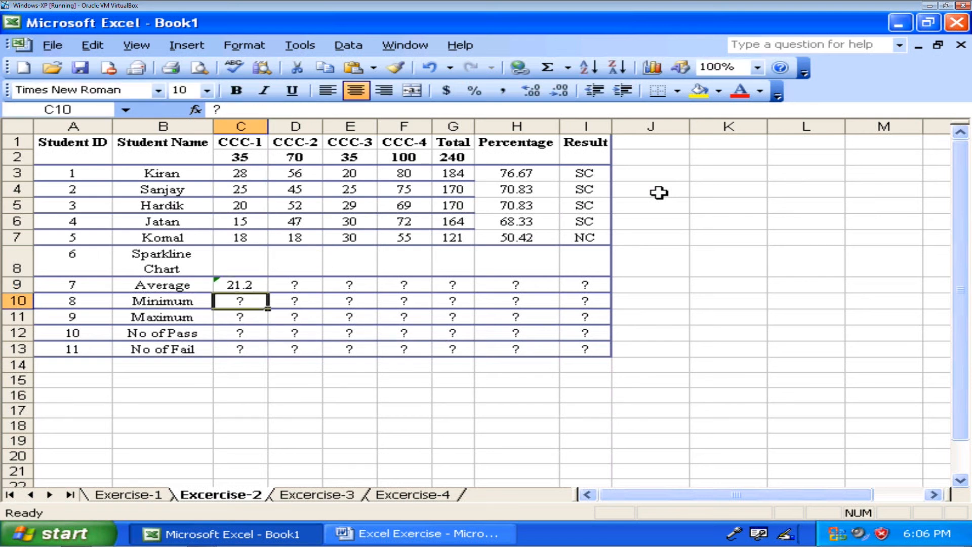
# Enter =AVERAGE(D3:D7) in D9 to average the CCC-2 marks
pyautogui.press('Up')
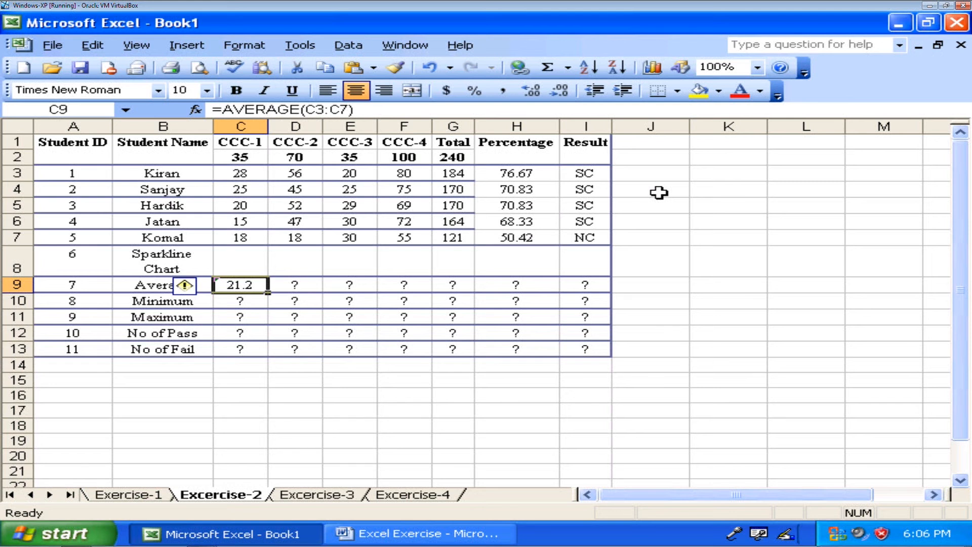
pyautogui.press('Right')
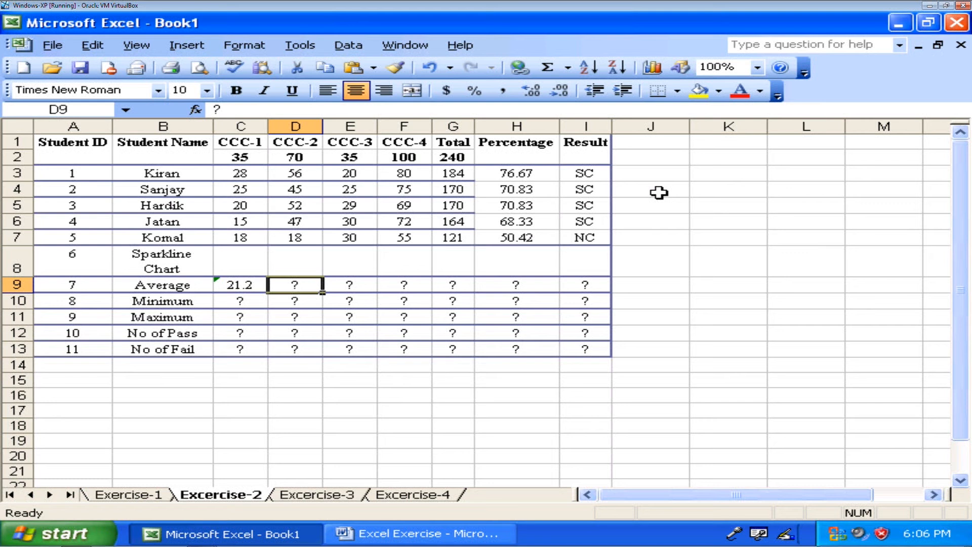
pyautogui.write('=a')
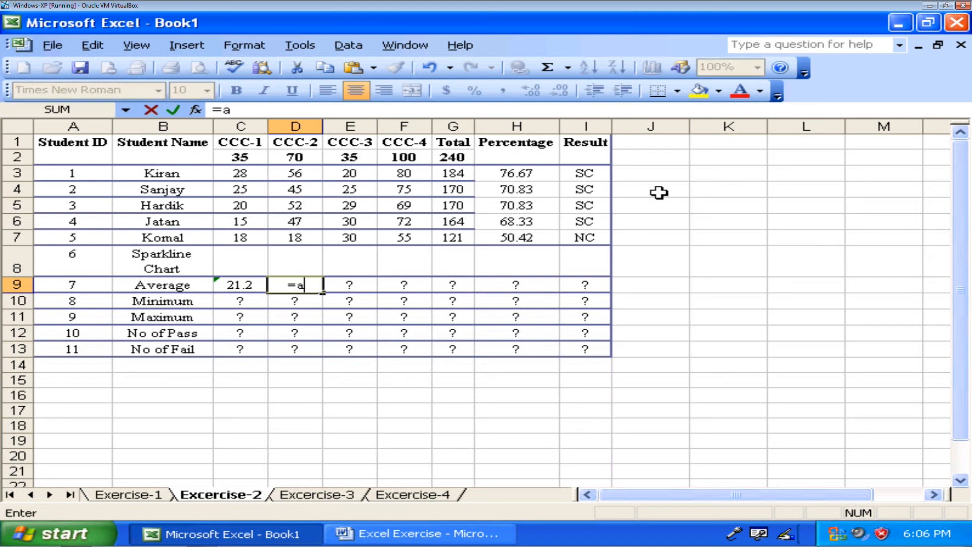
pyautogui.write('verage(')
pyautogui.press('Up')
pyautogui.press('Up')
pyautogui.press('Up')
pyautogui.press('Up')
pyautogui.press('Up')
pyautogui.press('Up')
pyautogui.hotkey('shift', 'Down')
pyautogui.hotkey('shift', 'Down')
pyautogui.hotkey('shift', 'Down')
pyautogui.hotkey('shift', 'Down')
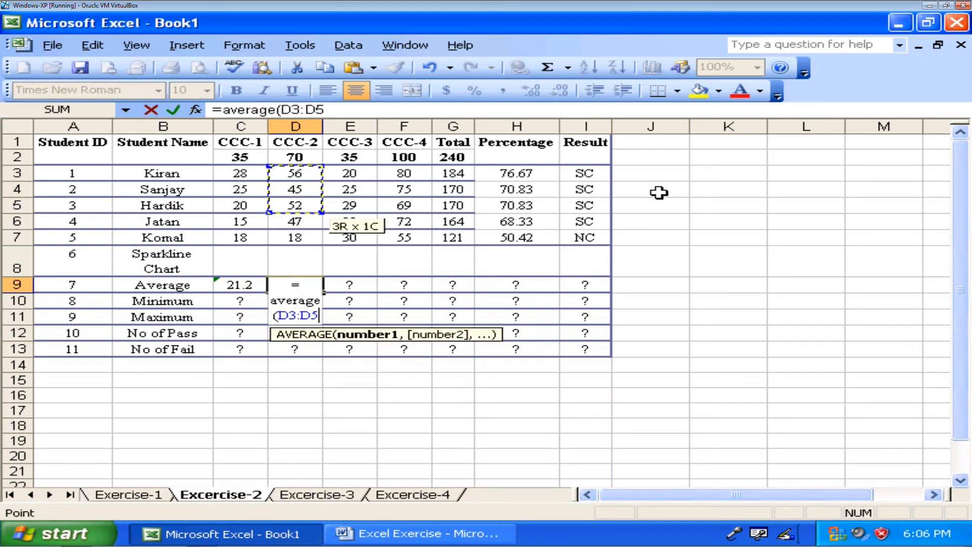
pyautogui.write(')')
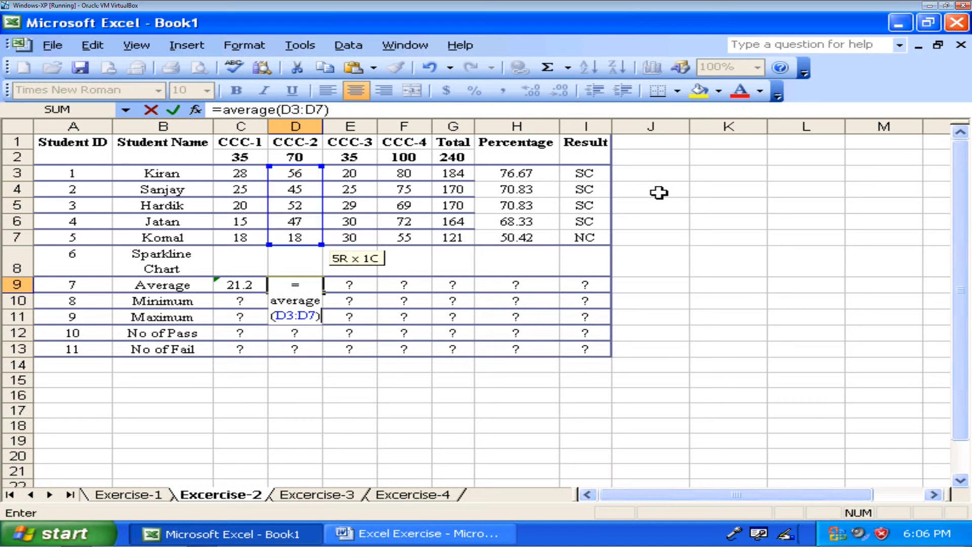
pyautogui.press('Return')
# Fill the average formula from D9 across to the Percentage column, H9
pyautogui.press('Up')
pyautogui.press('Right')
pyautogui.press('Left')
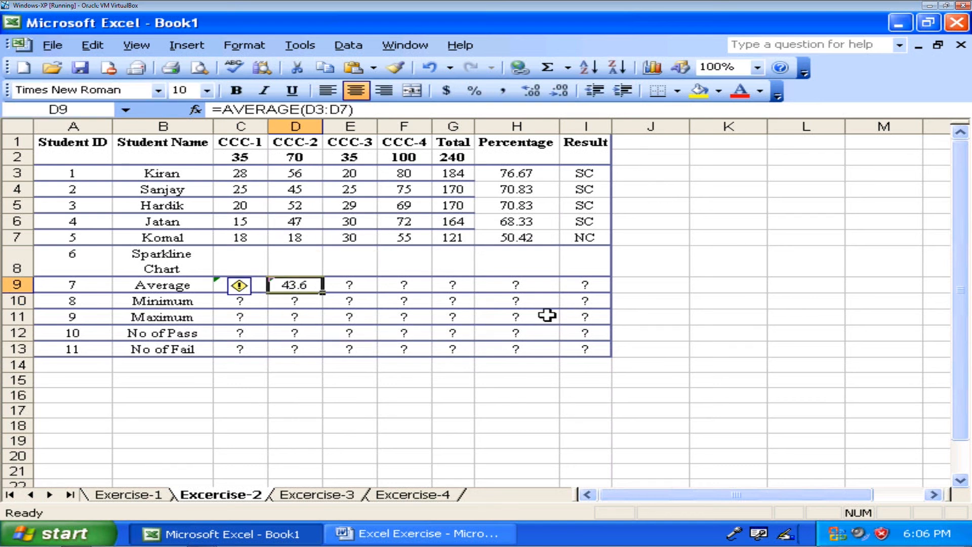
pyautogui.moveTo(323, 291); pyautogui.dragTo(521, 425)
pyautogui.click(422, 349)
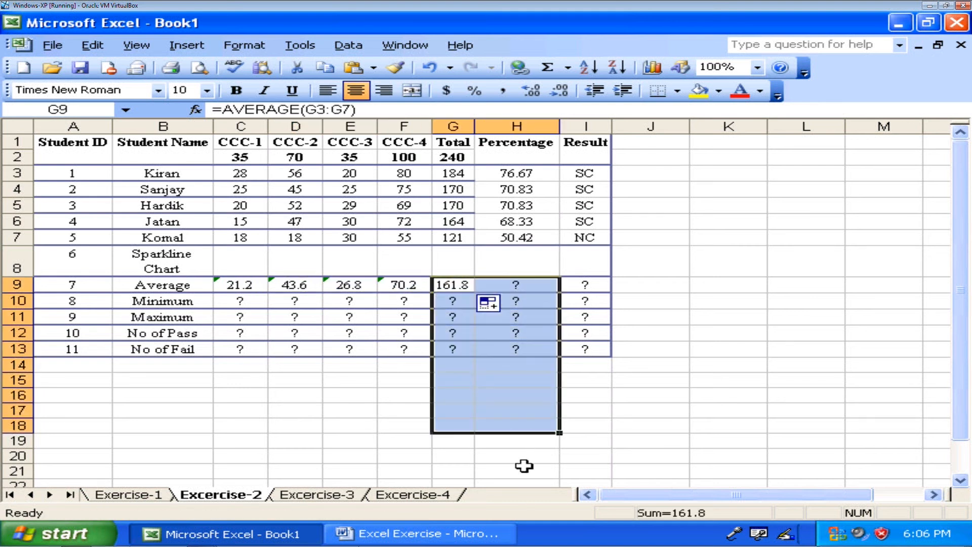
pyautogui.click(255, 410)
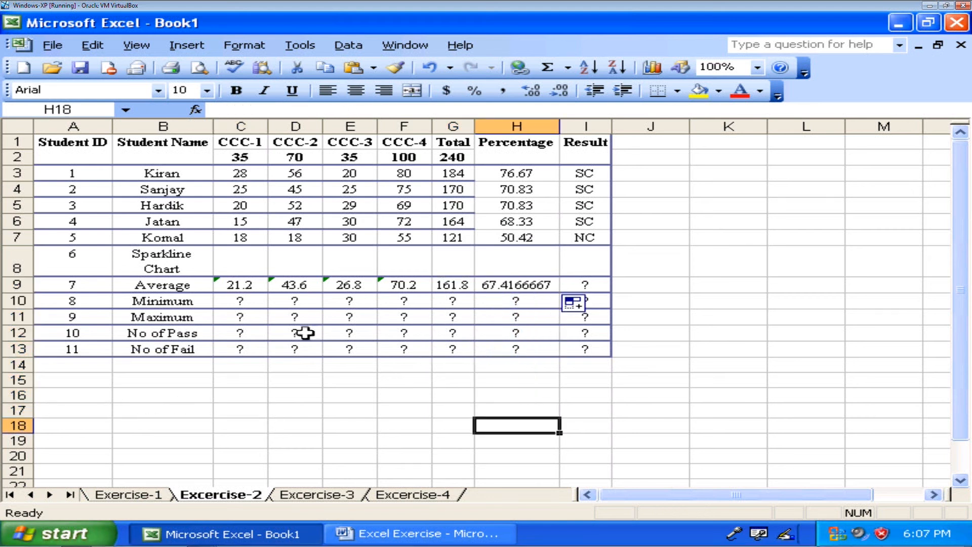
# Replace the placeholder in C10 with =MIN(C3:C7) and fill the formula across to H10
pyautogui.click(249, 304)
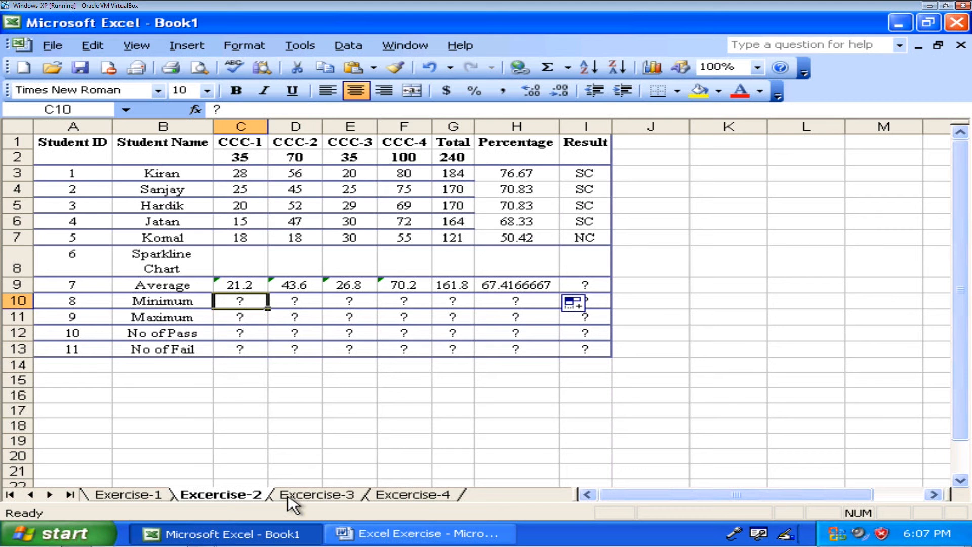
pyautogui.press('Delete')
pyautogui.write('=min(')
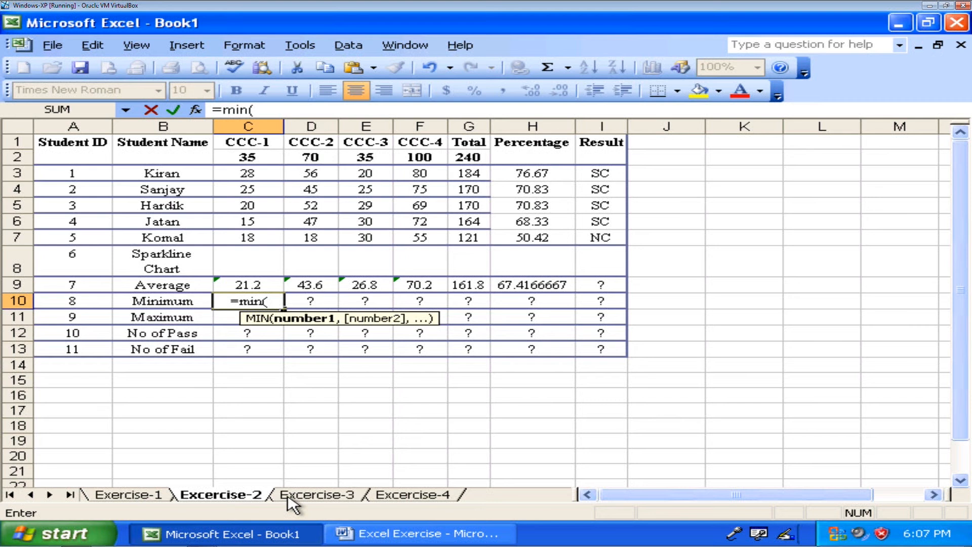
pyautogui.press('Up')
pyautogui.press('Up')
pyautogui.press('Up')
pyautogui.press('Up')
pyautogui.press('Up')
pyautogui.press('Up')
pyautogui.press('Up')
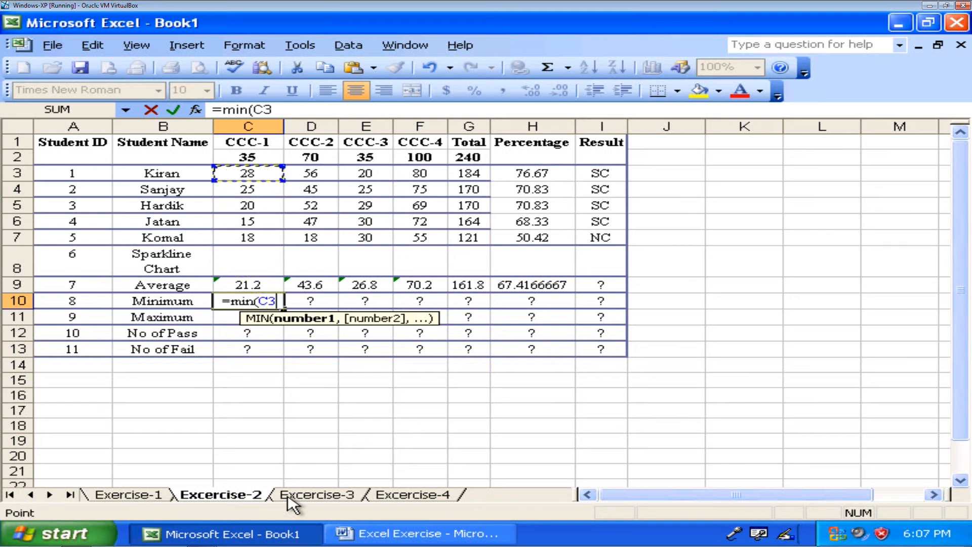
pyautogui.hotkey('shift', 'Down')
pyautogui.hotkey('shift', 'Down')
pyautogui.hotkey('shift', 'Down')
pyautogui.hotkey('shift', 'Down')
pyautogui.write(')')
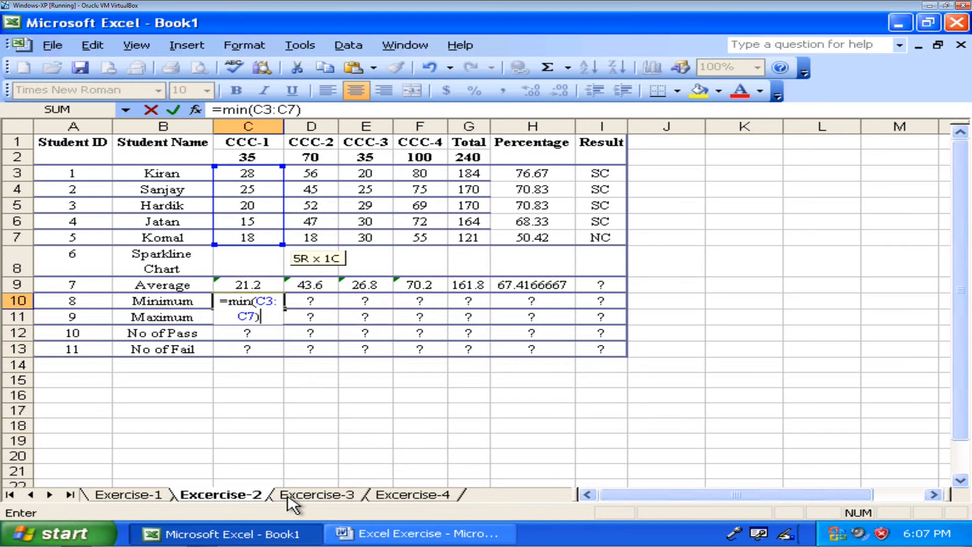
pyautogui.press('Return')
pyautogui.press('Up')
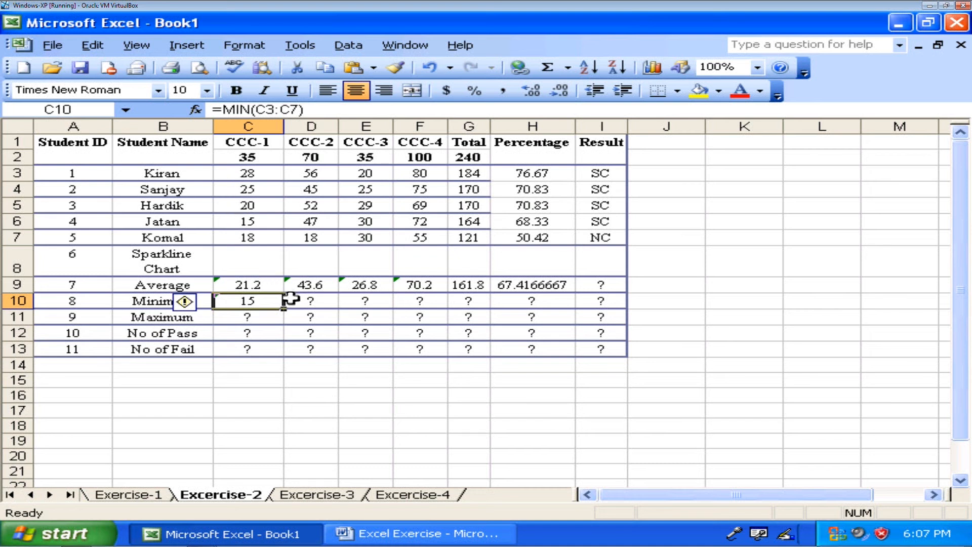
pyautogui.moveTo(286, 307); pyautogui.dragTo(545, 309)
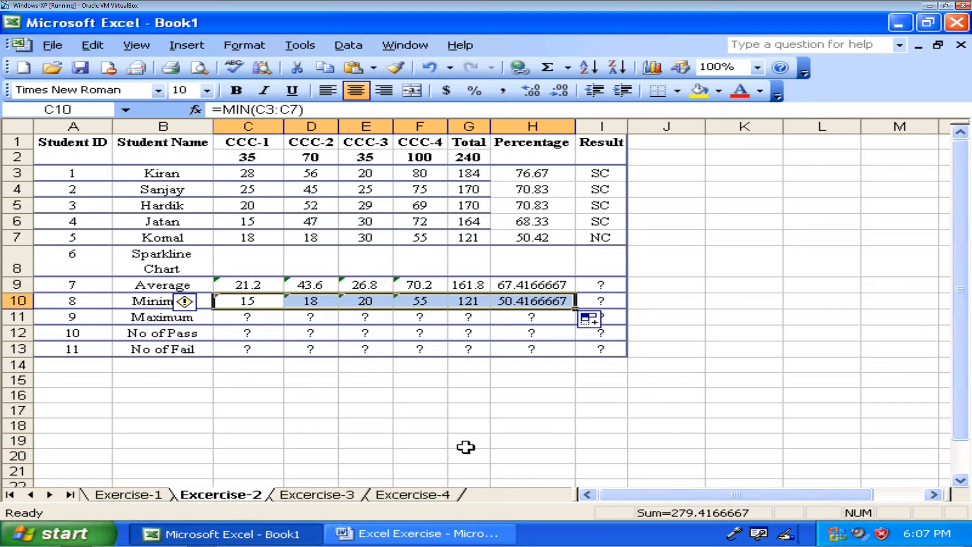
# Enter =MAX(C3:C7) in C11 and fill the formula across to H11
pyautogui.click(244, 318)
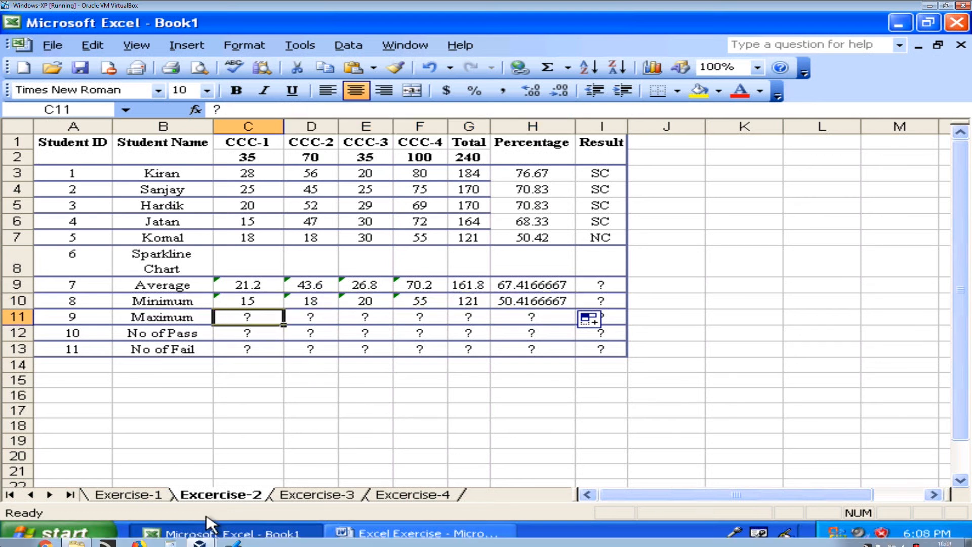
pyautogui.write('=')
pyautogui.write('max(')
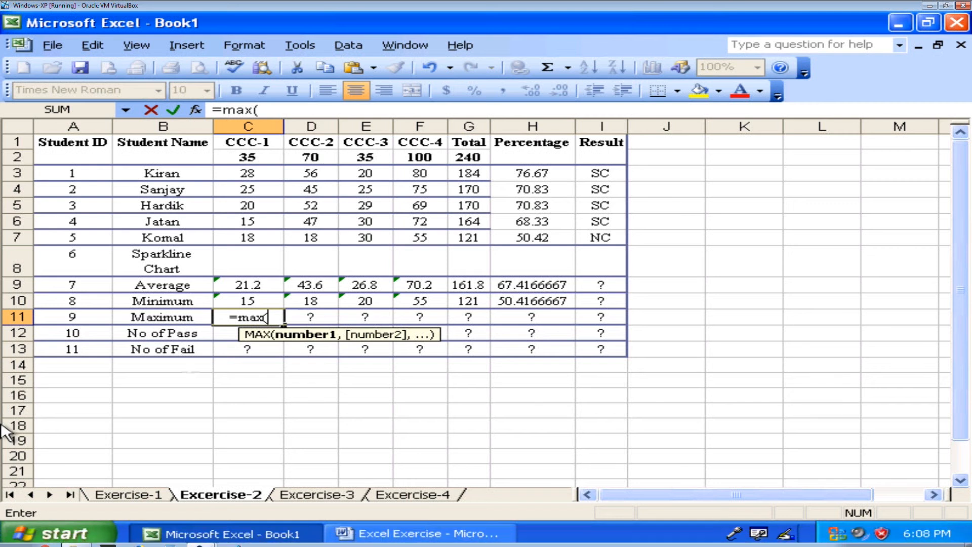
pyautogui.moveTo(246, 174); pyautogui.dragTo(243, 238)
pyautogui.write(')')
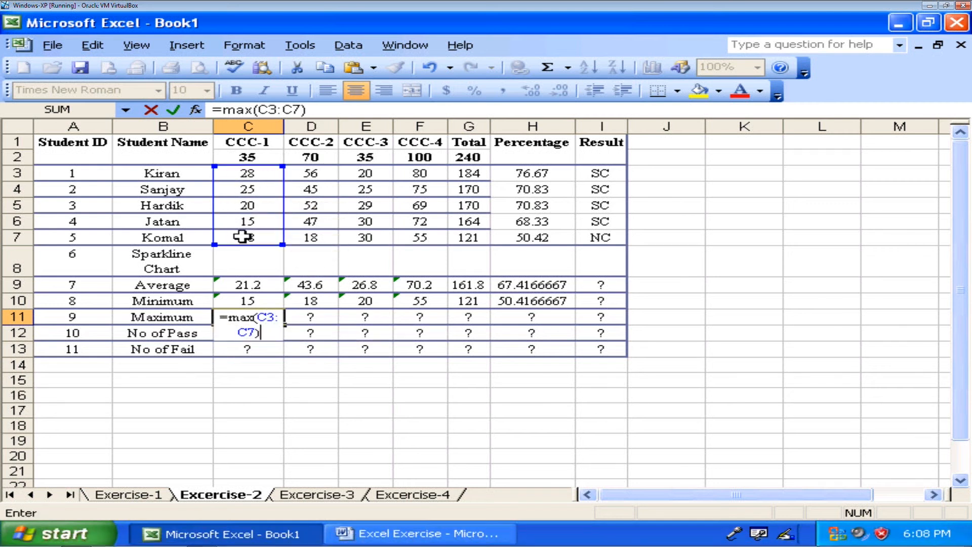
pyautogui.press('Return')
pyautogui.press('Up')
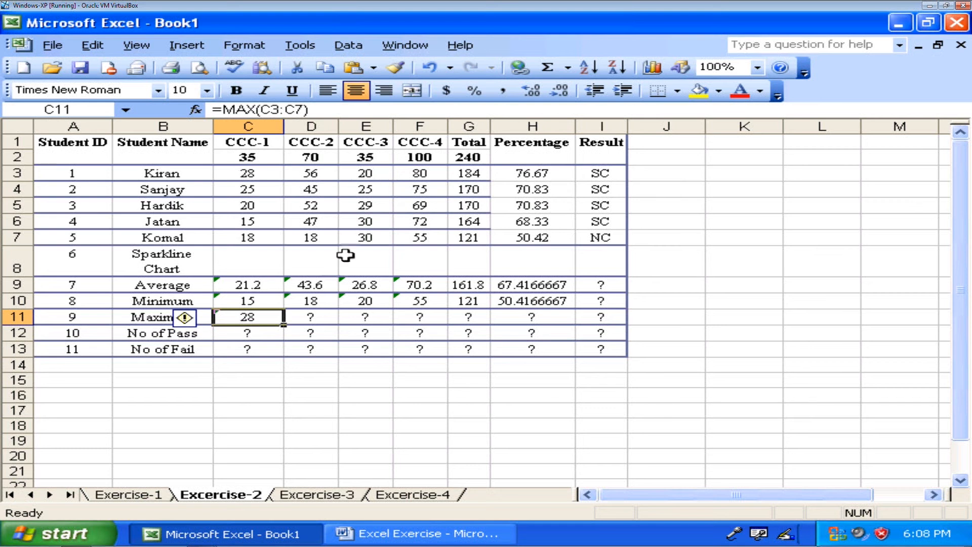
pyautogui.moveTo(283, 324); pyautogui.dragTo(554, 319)
# Clear the question-mark placeholders in C12:H13 of the No of Pass and No of Fail rows
pyautogui.click(246, 337)
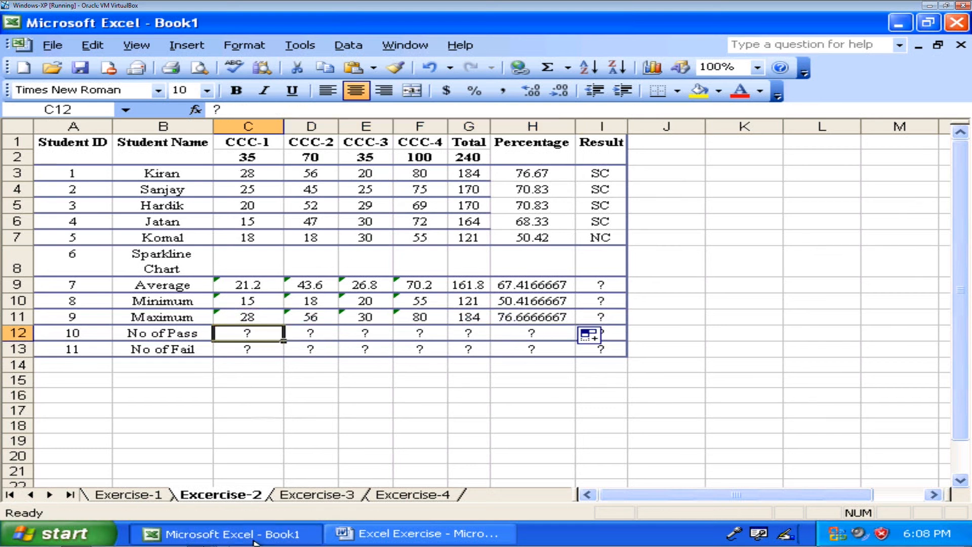
pyautogui.press('Left')
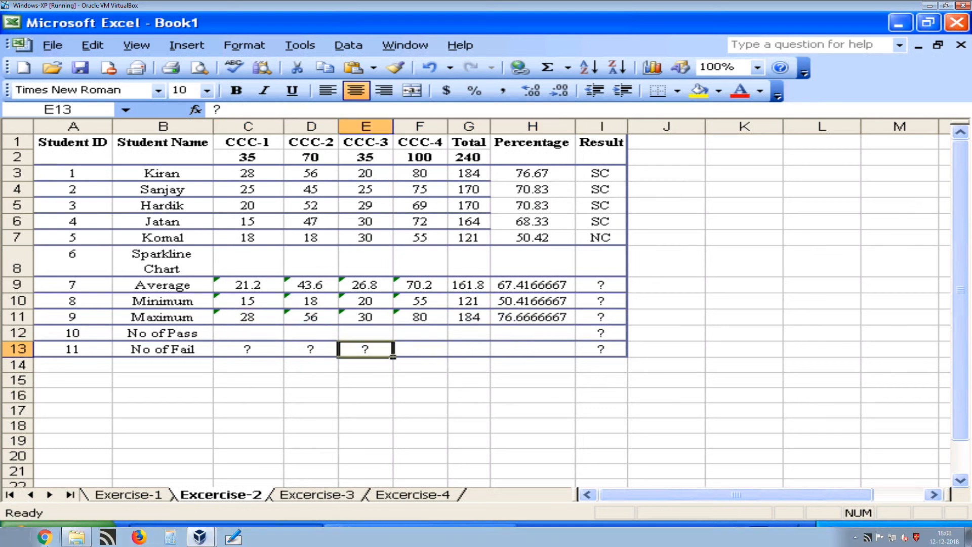
pyautogui.press('Delete')
pyautogui.press('Left')
pyautogui.press('Delete')
pyautogui.press('Left')
pyautogui.press('Delete')
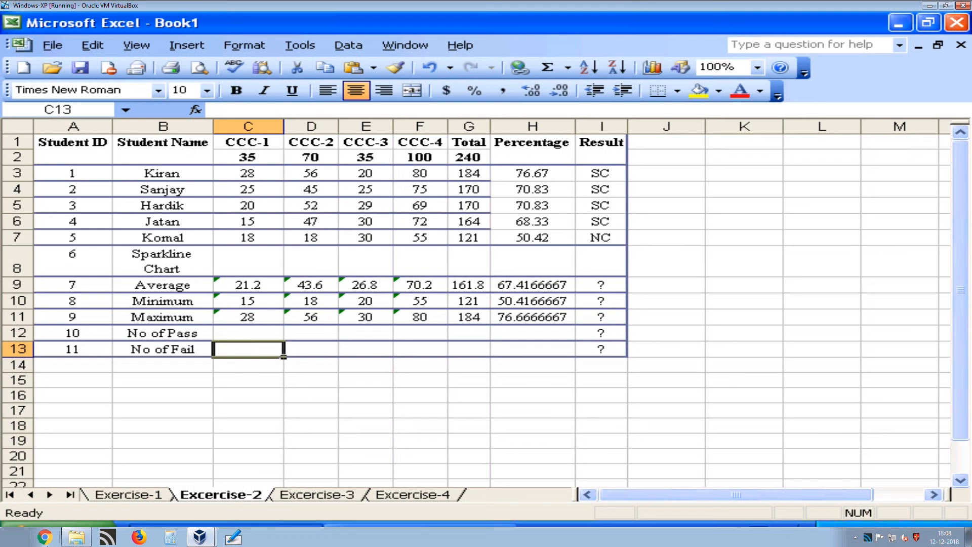
pyautogui.press('Up')
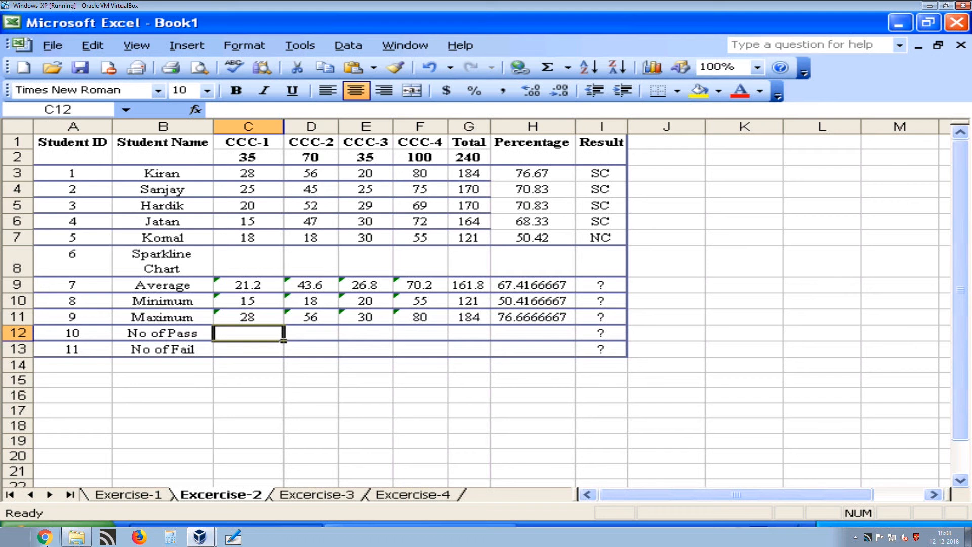
# Enter =COUNTIF(C3:C7,">=14") in C12 for the CCC-1 No of Pass
pyautogui.write('=')
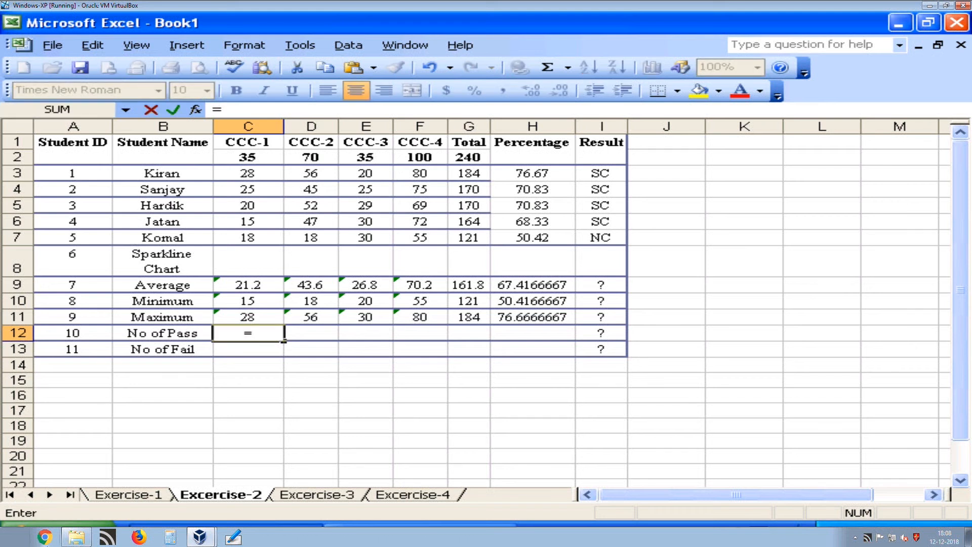
pyautogui.write('count')
pyautogui.write('if')
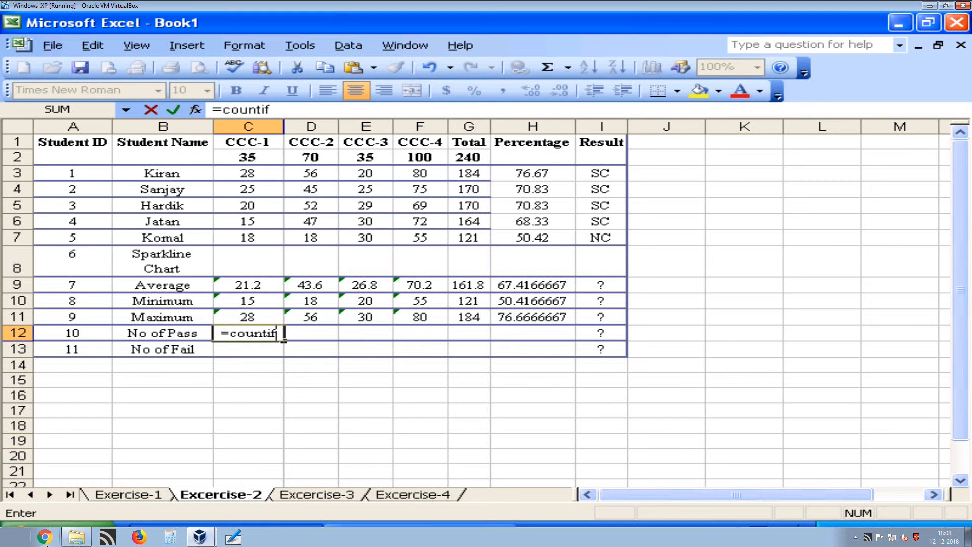
pyautogui.write('(')
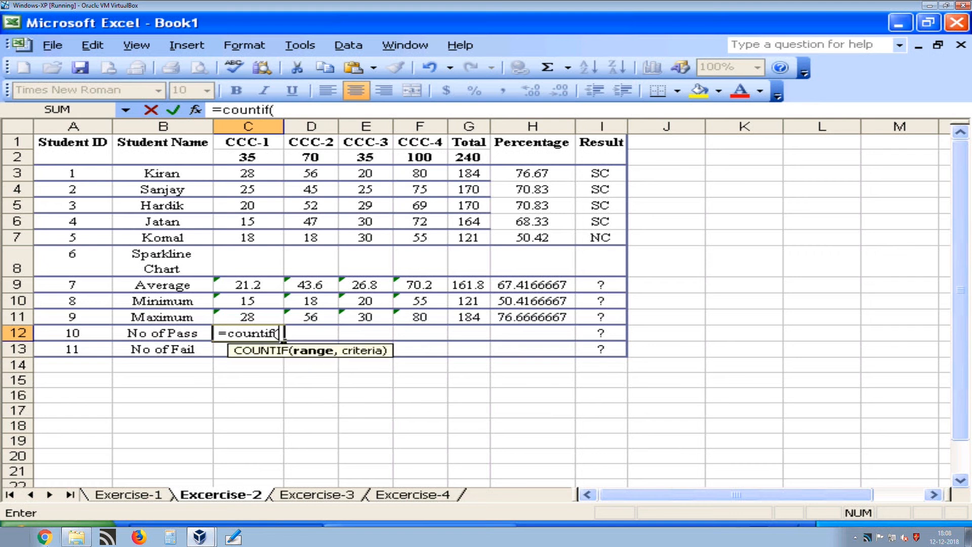
pyautogui.press('Up')
pyautogui.press('Up')
pyautogui.press('Up')
pyautogui.press('Up')
pyautogui.press('Up')
pyautogui.press('Up')
pyautogui.press('Up')
pyautogui.press('Up')
pyautogui.press('Up')
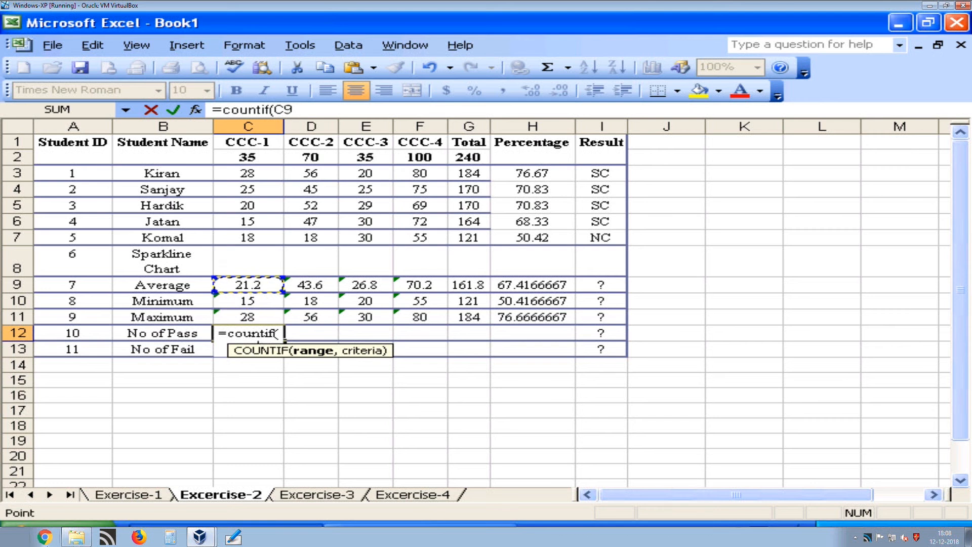
pyautogui.hotkey('shift', 'Down')
pyautogui.hotkey('shift', 'Down')
pyautogui.hotkey('shift', 'Down')
pyautogui.hotkey('shift', 'Down')
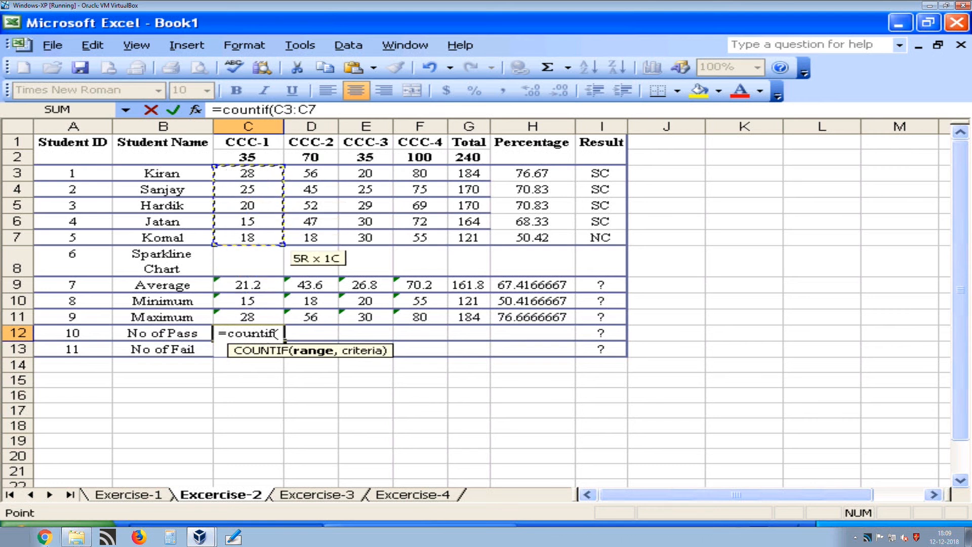
pyautogui.write(',')
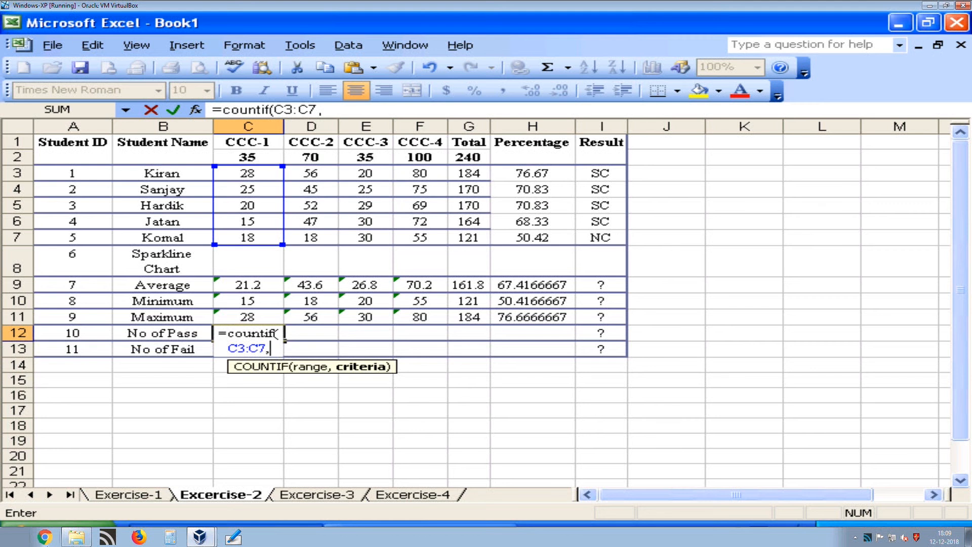
pyautogui.write('">=')
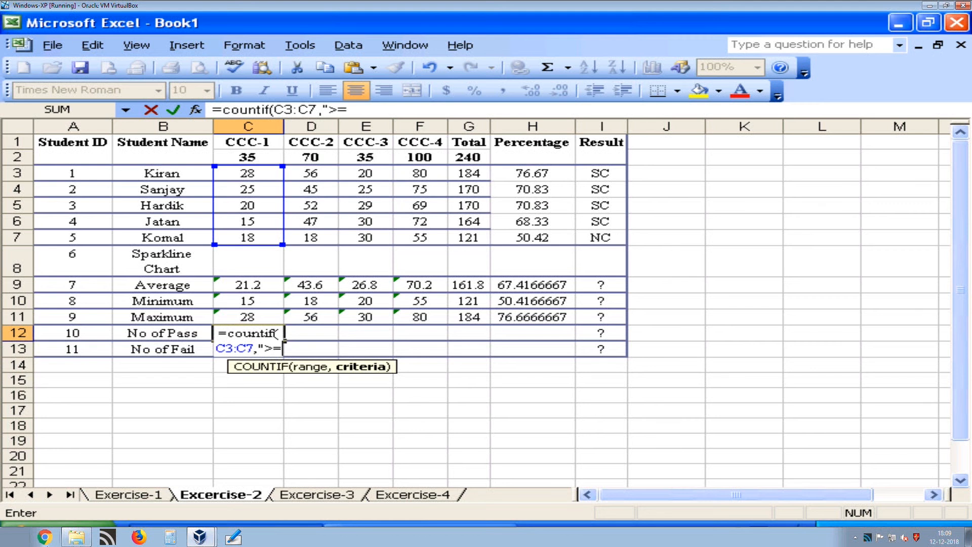
pyautogui.write('14')
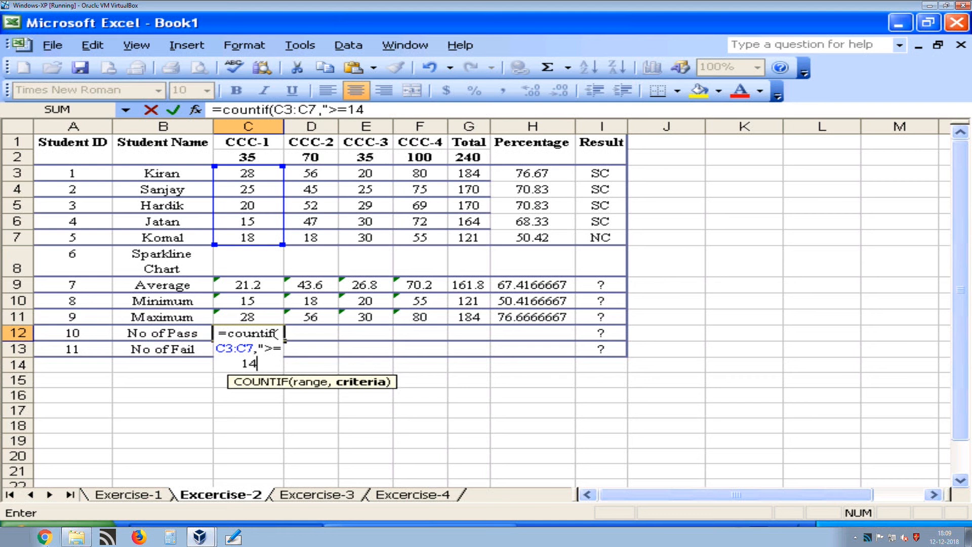
pyautogui.write('")')
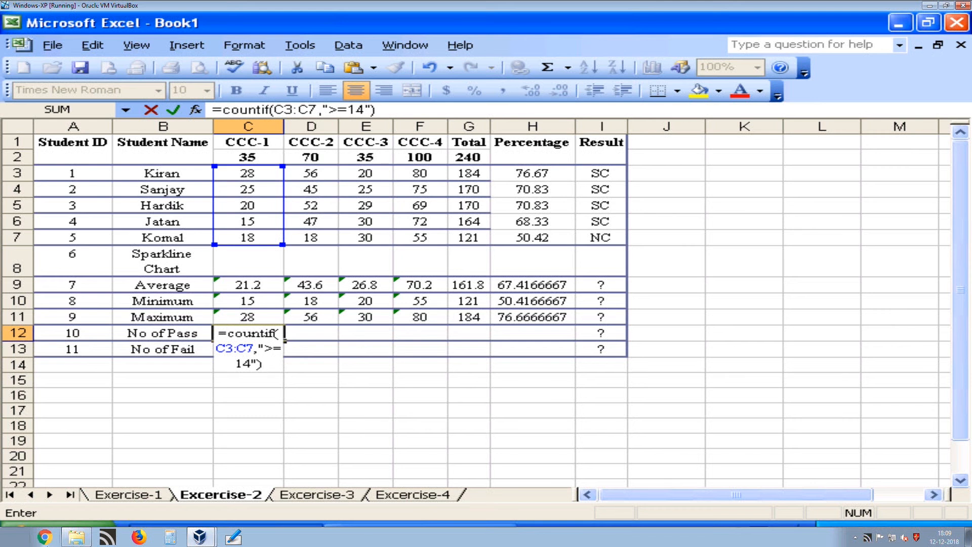
pyautogui.press('Return')
# Fill the No of Pass formula from C12 across to the CCC-4 column, F12
pyautogui.click(248, 333)
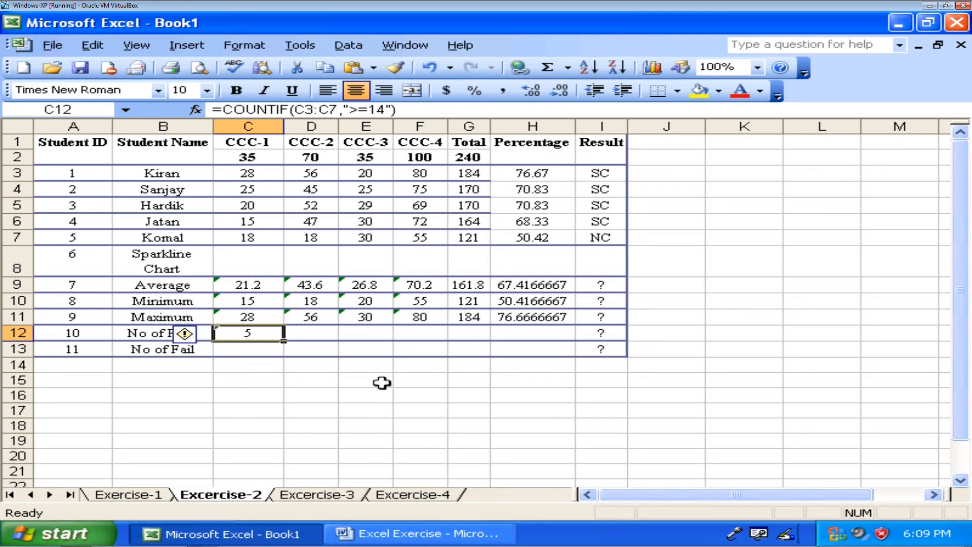
pyautogui.moveTo(283, 340); pyautogui.dragTo(454, 337)
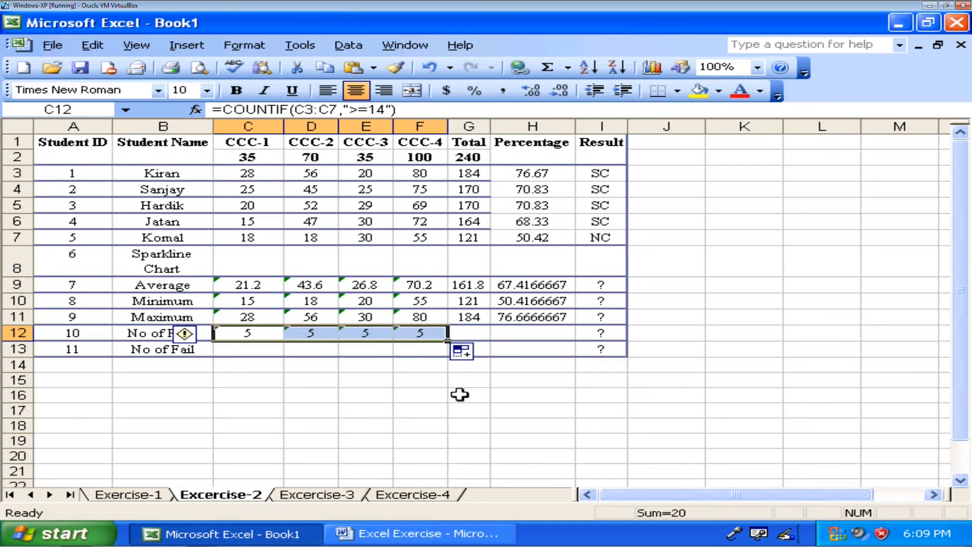
pyautogui.click(367, 410)
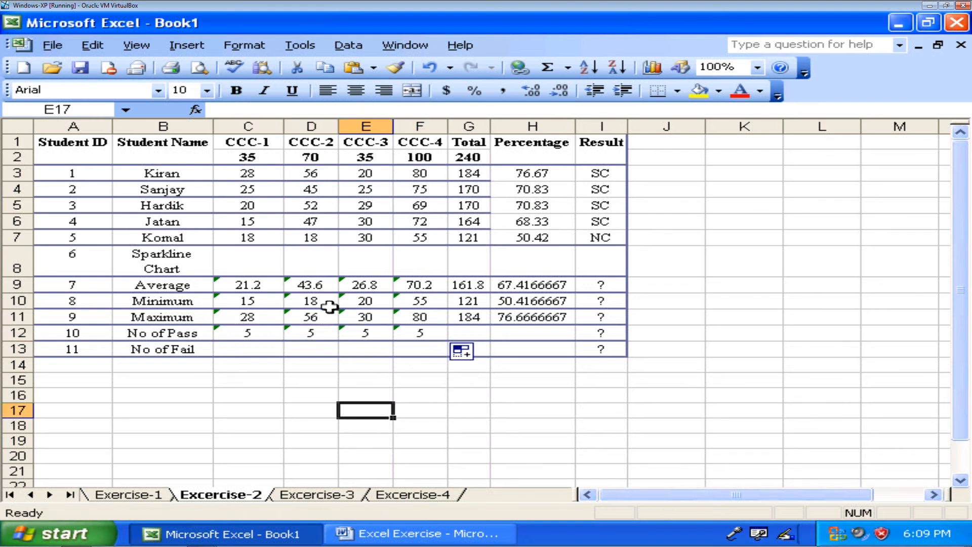
# Change the pass criterion in D12, the CCC-2 No of Pass formula, to ">=28"
pyautogui.click(321, 329)
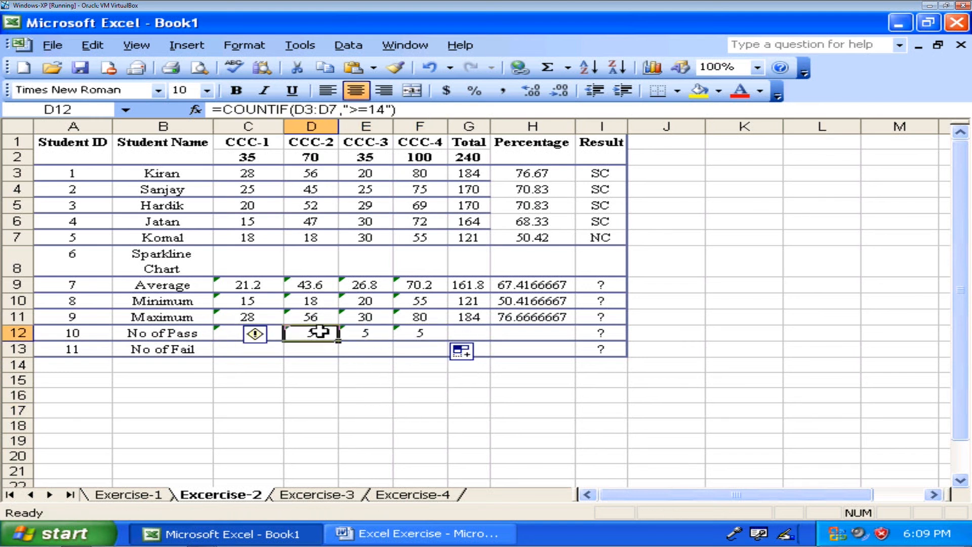
pyautogui.click(376, 109)
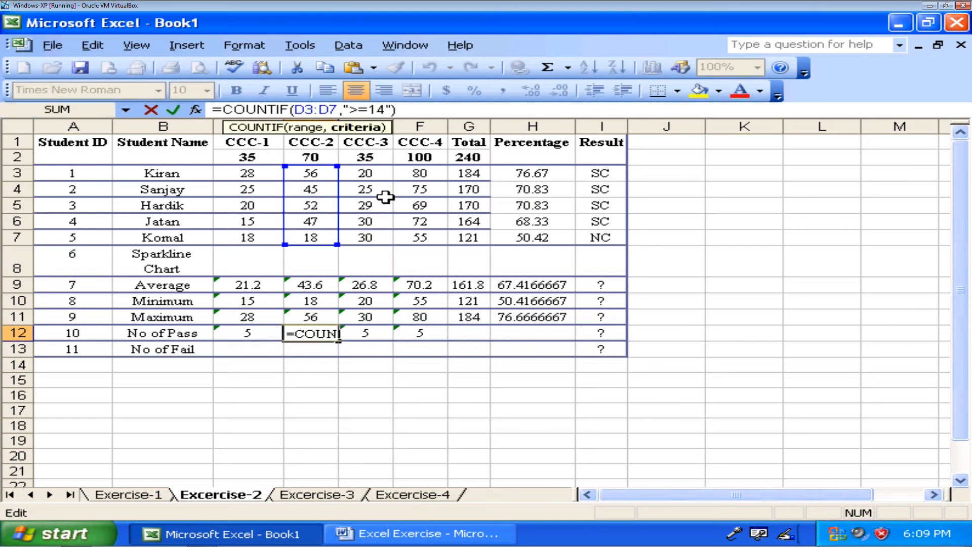
pyautogui.press('Left')
pyautogui.press('Delete')
pyautogui.press('Delete')
pyautogui.write('28')
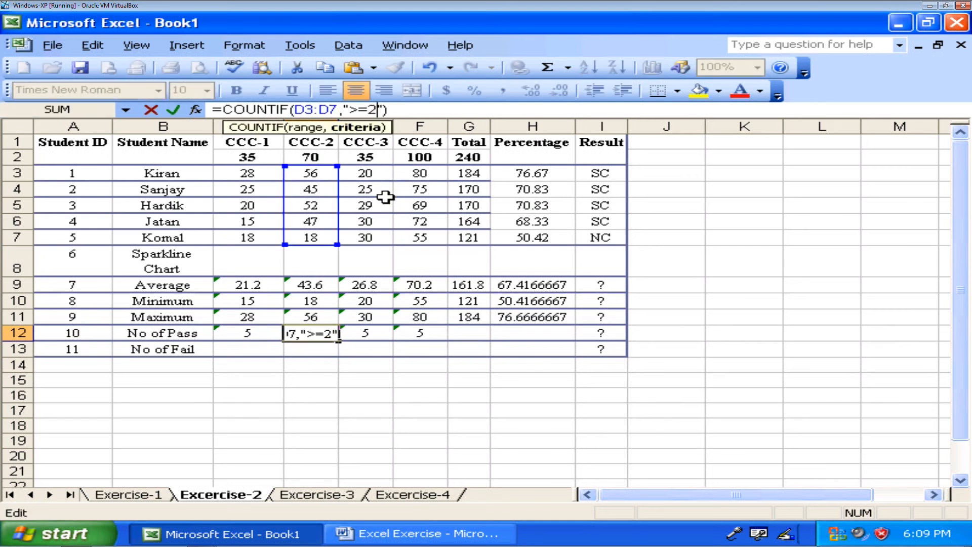
pyautogui.press('Return')
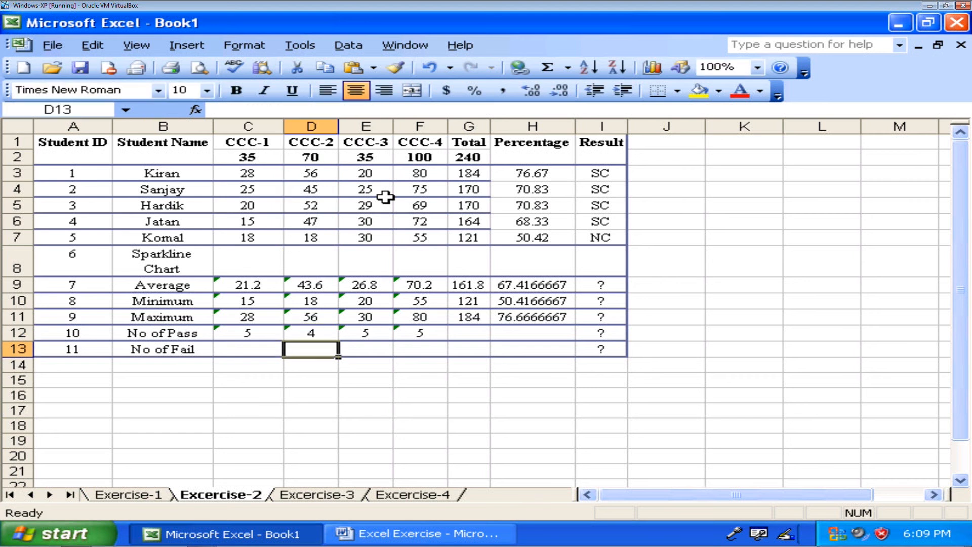
# Check the CCC-2 marks in column D against the No of Pass formula in D12
pyautogui.press('Up')
pyautogui.press('Up')
pyautogui.press('Up')
pyautogui.press('Up')
pyautogui.press('Up')
pyautogui.press('Up')
pyautogui.press('Up')
pyautogui.press('Down')
pyautogui.press('Down')
pyautogui.press('Down')
pyautogui.press('Down')
pyautogui.press('Down')
pyautogui.press('Down')
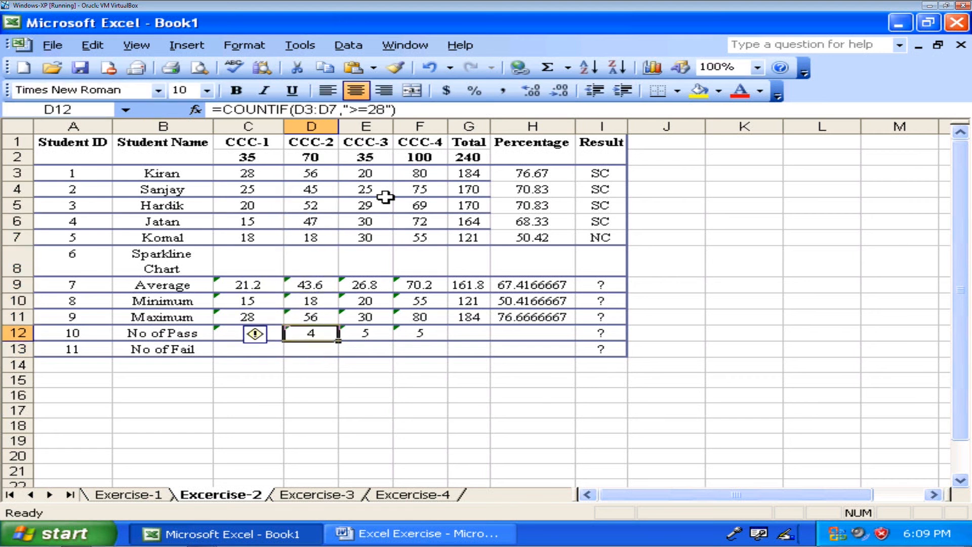
# Change the pass criterion in F12, the CCC-4 No of Pass formula, to ">=40"
pyautogui.press('Right')
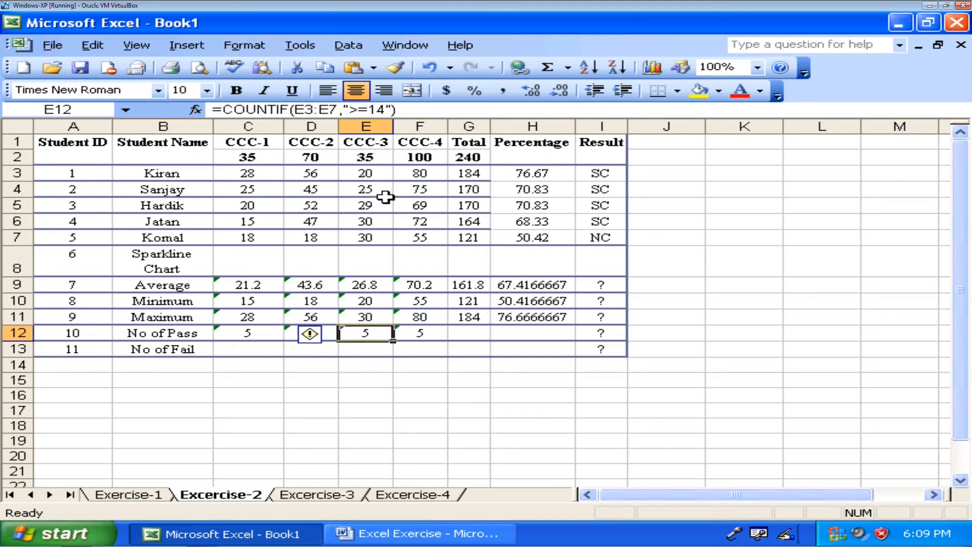
pyautogui.press('Right')
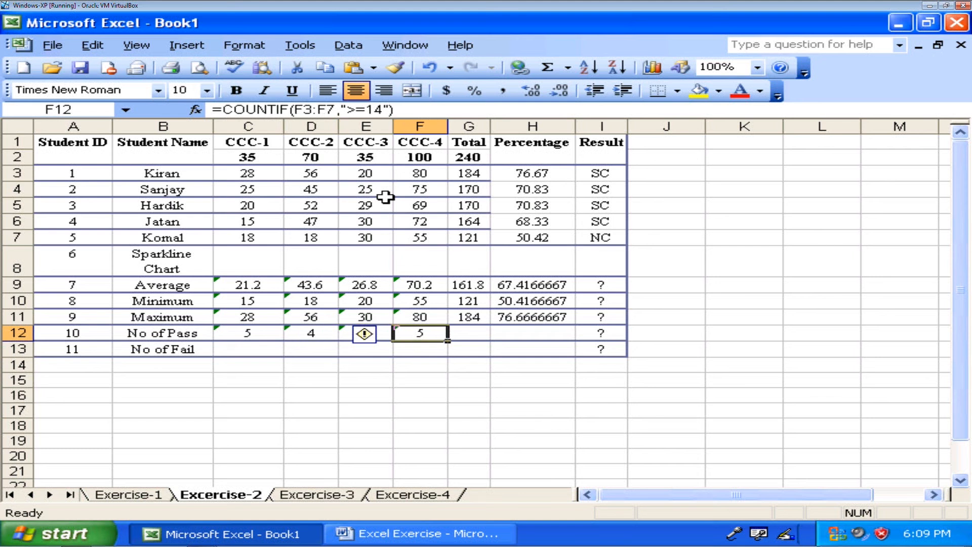
pyautogui.click(368, 109)
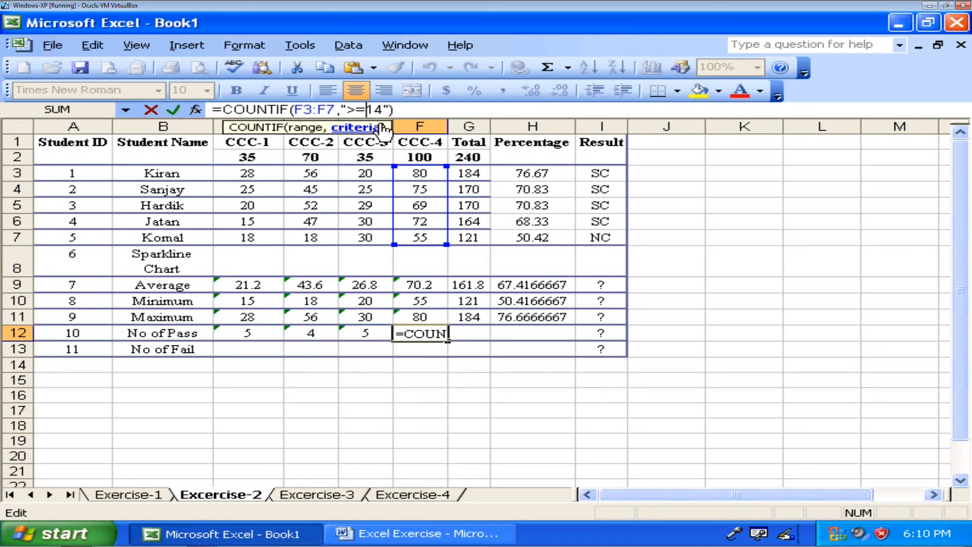
pyautogui.press('Delete')
pyautogui.press('Right')
pyautogui.write('0')
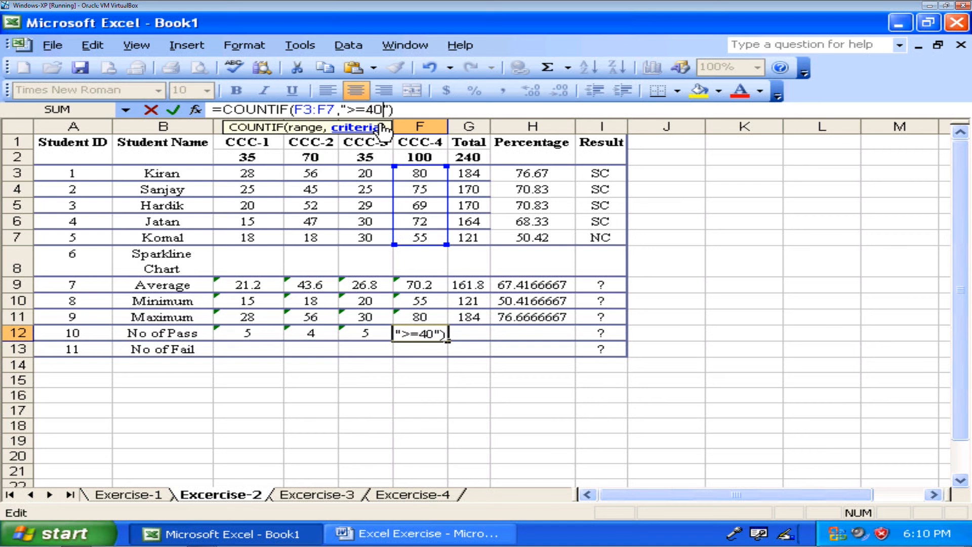
pyautogui.press('Return')
pyautogui.press('Up')
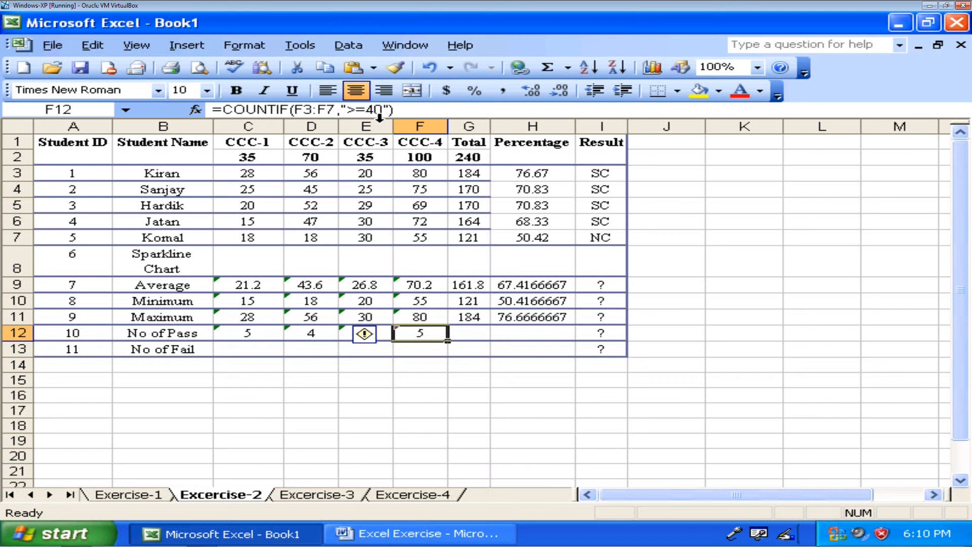
# Enter =COUNTIF(C3:C7,"<14") in C13 for the CCC-1 No of Fail
pyautogui.press('Down')
pyautogui.press('Left')
pyautogui.press('Left')
pyautogui.press('Left')
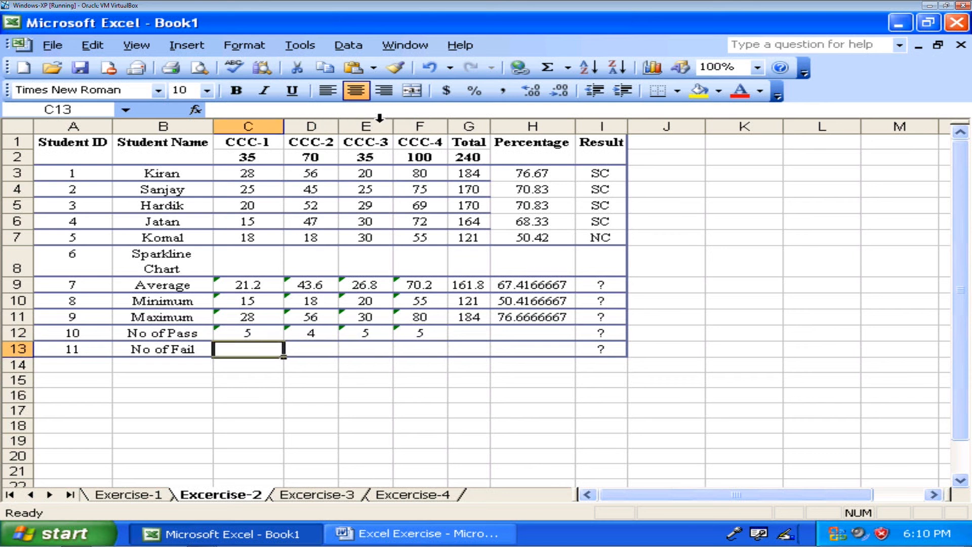
pyautogui.write('=')
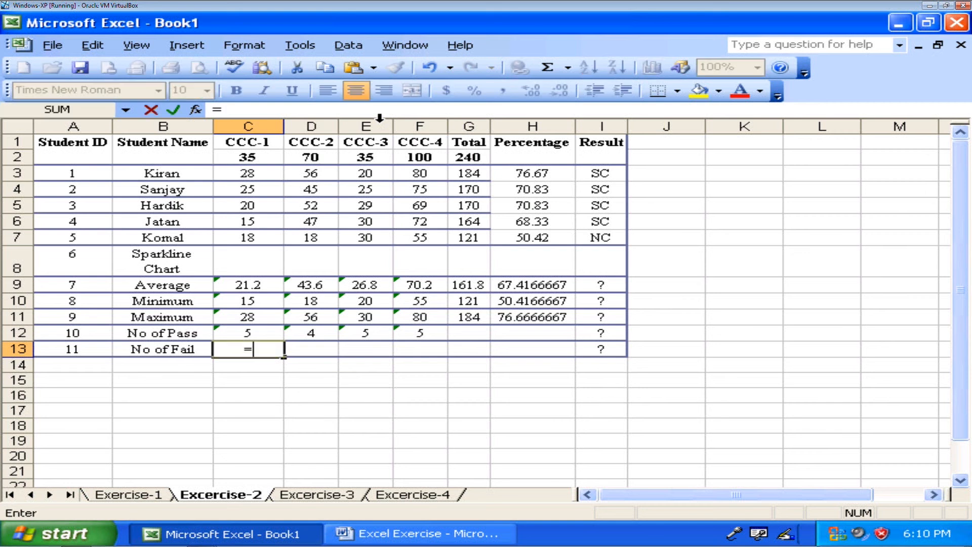
pyautogui.write('countif(')
pyautogui.press('Up')
pyautogui.press('Up')
pyautogui.press('Up')
pyautogui.press('Up')
pyautogui.press('Up')
pyautogui.press('Up')
pyautogui.press('Up')
pyautogui.press('Up')
pyautogui.press('Up')
pyautogui.press('Up')
pyautogui.hotkey('shift', 'Down')
pyautogui.hotkey('shift', 'Down')
pyautogui.hotkey('shift', 'Down')
pyautogui.hotkey('shift', 'Down')
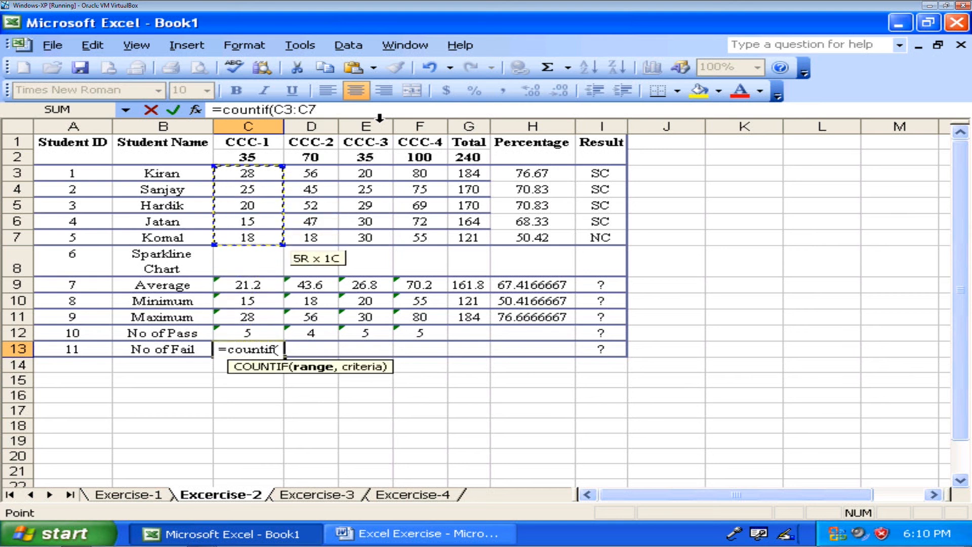
pyautogui.write(',"<1')
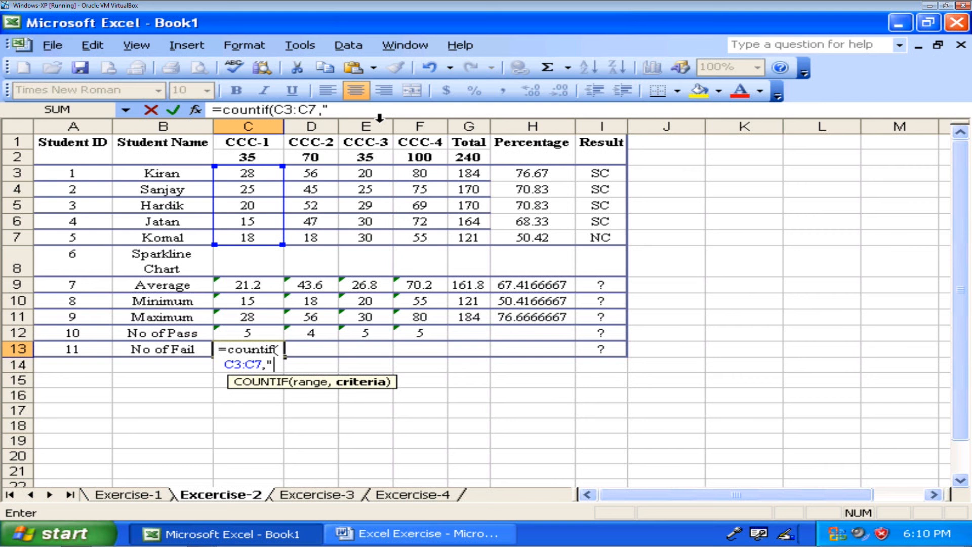
pyautogui.write('4')
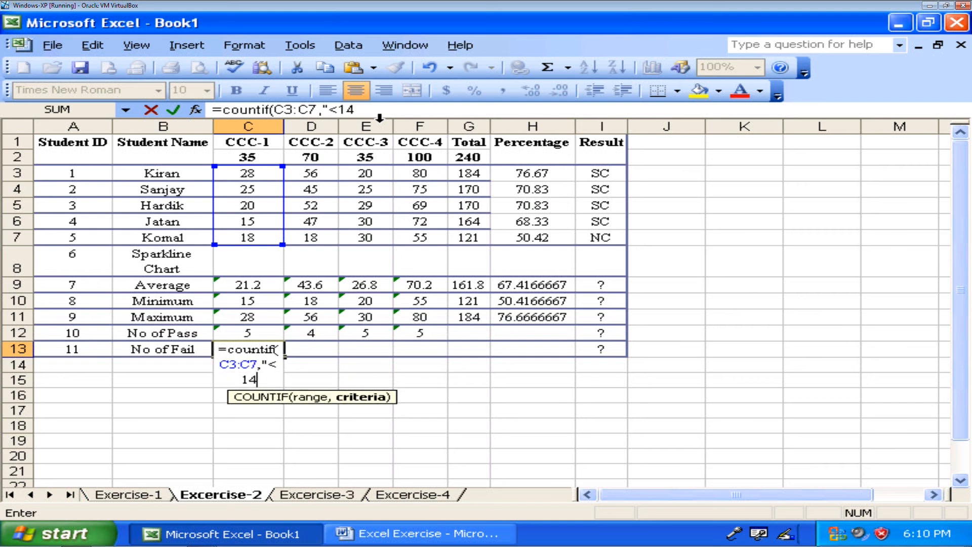
pyautogui.write('")')
pyautogui.press('Return')
# Fill the No of Fail formula from C13 across to the CCC-4 column, F13
pyautogui.press('Up')
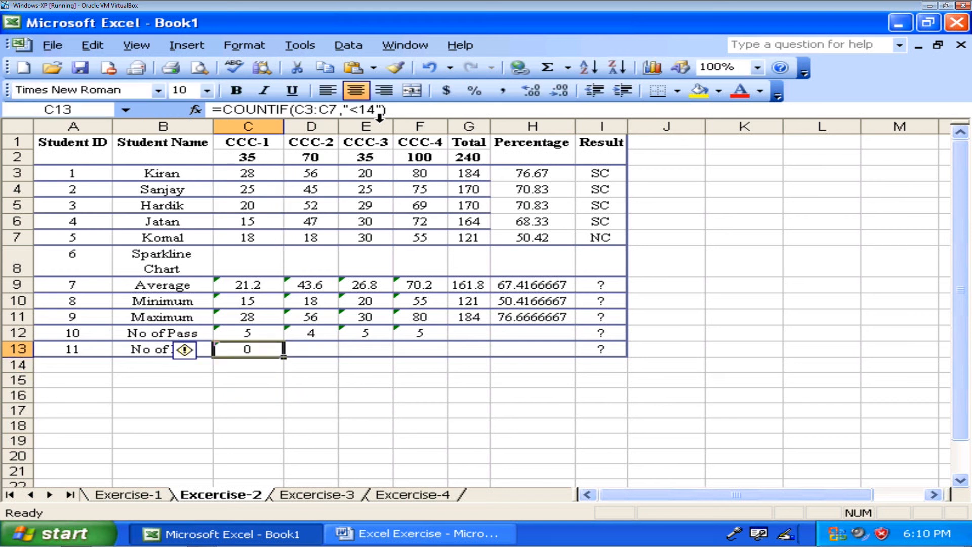
pyautogui.moveTo(284, 357); pyautogui.dragTo(445, 352)
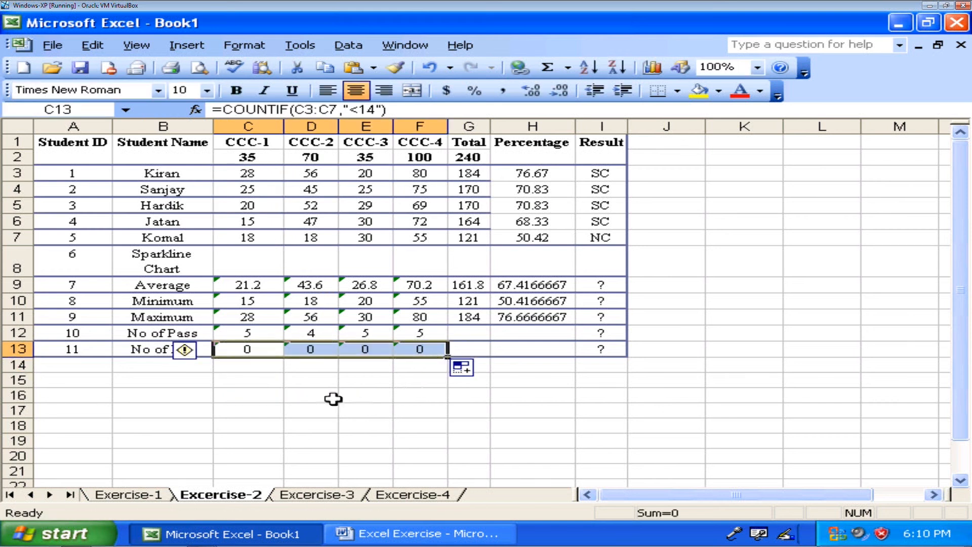
pyautogui.moveTo(332, 397); pyautogui.dragTo(314, 362)
# Change the fail criterion in D13, the CCC-2 No of Fail formula, to "<28"
pyautogui.click(315, 348)
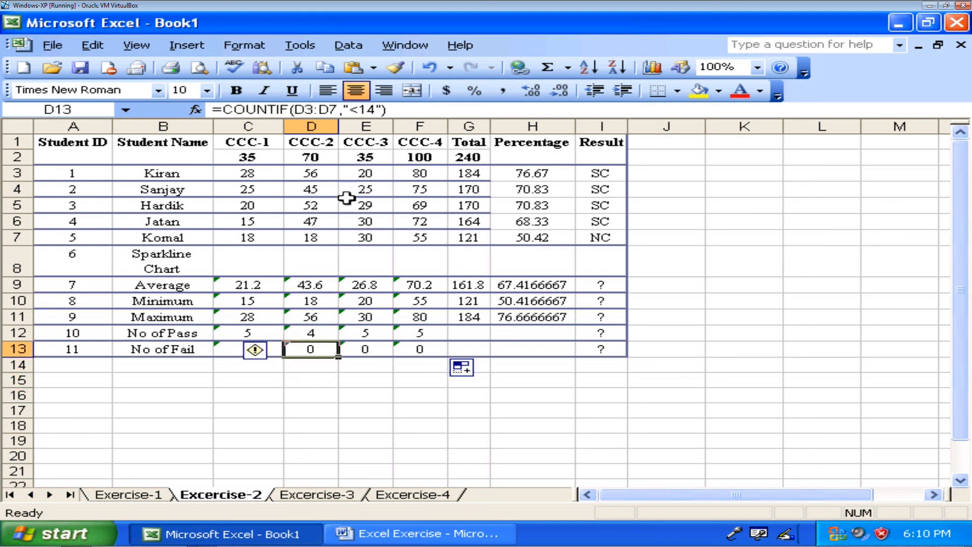
pyautogui.click(359, 109)
pyautogui.press('Delete')
pyautogui.press('Delete')
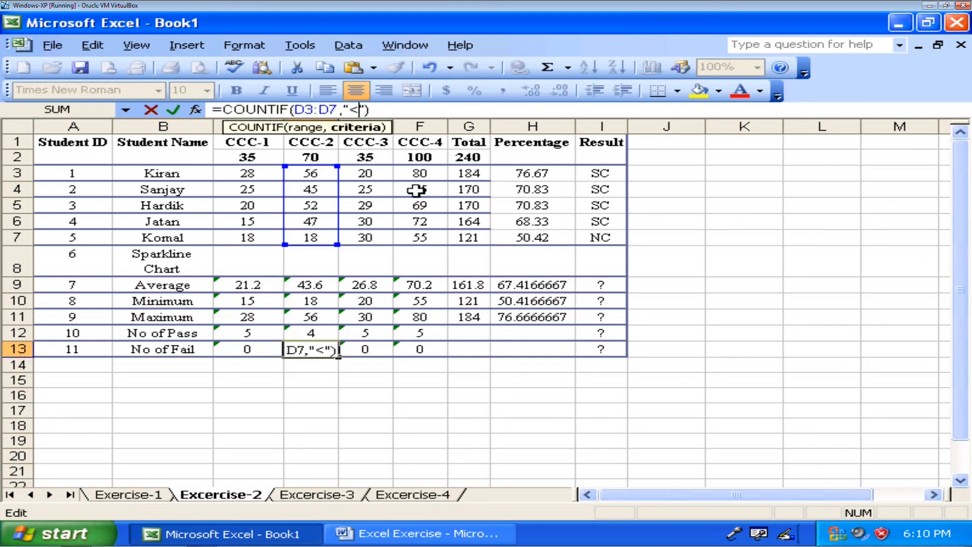
pyautogui.write('28')
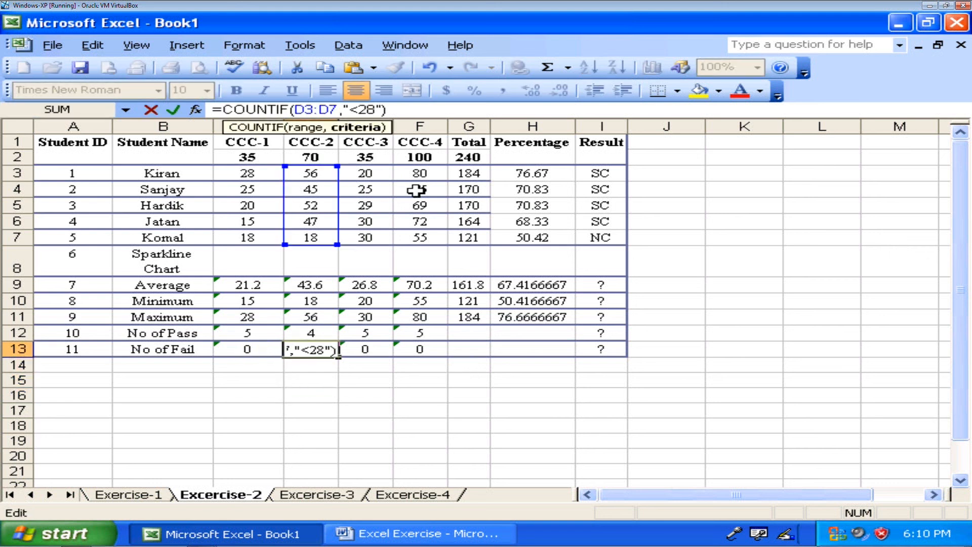
pyautogui.press('Return')
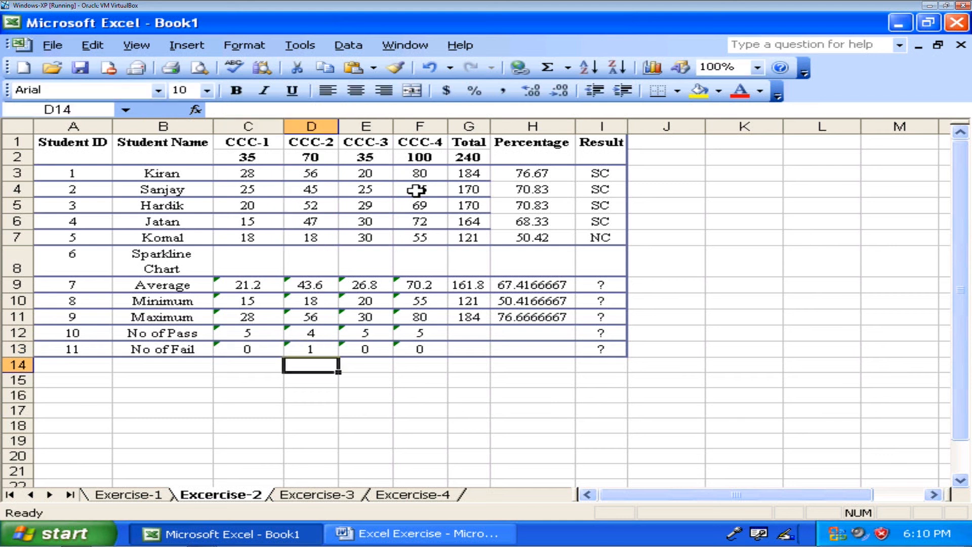
# Change the fail criterion in F13, the CCC-4 No of Fail formula, to "<40"
pyautogui.press('Up')
pyautogui.press('Right')
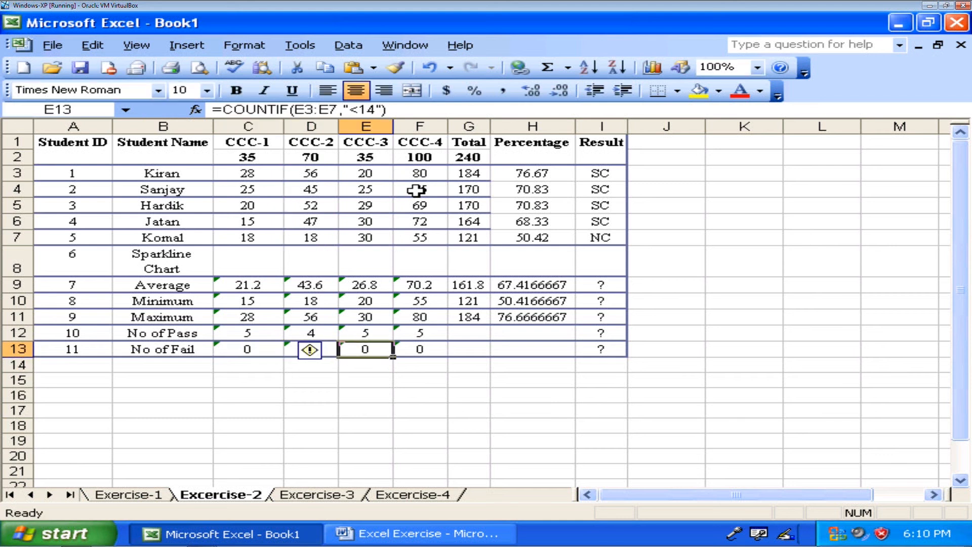
pyautogui.press('Right')
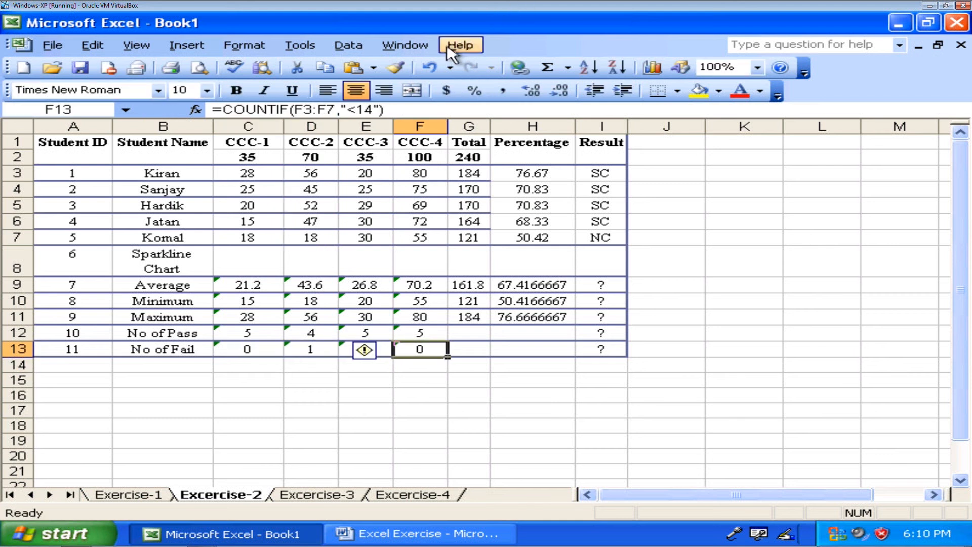
pyautogui.click(363, 108)
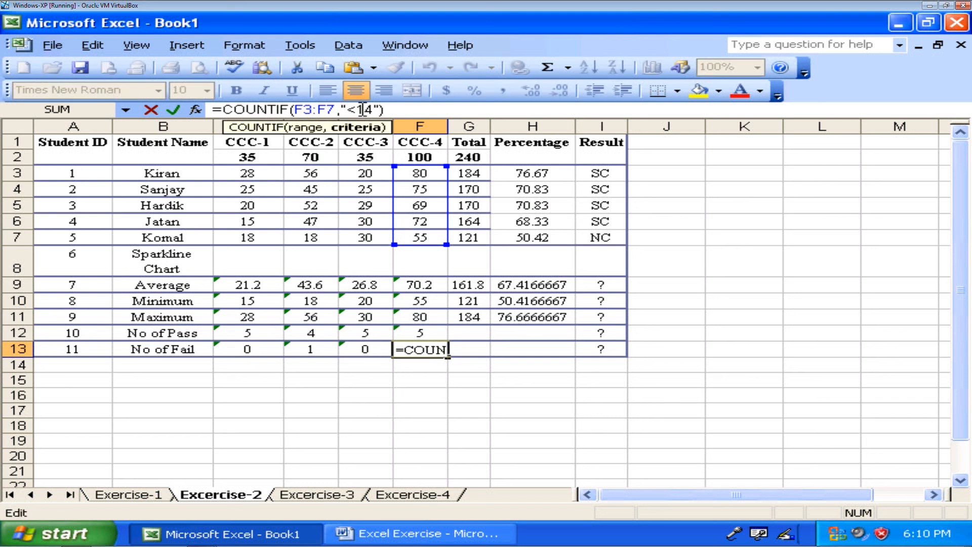
pyautogui.press('BackSpace')
pyautogui.write('0')
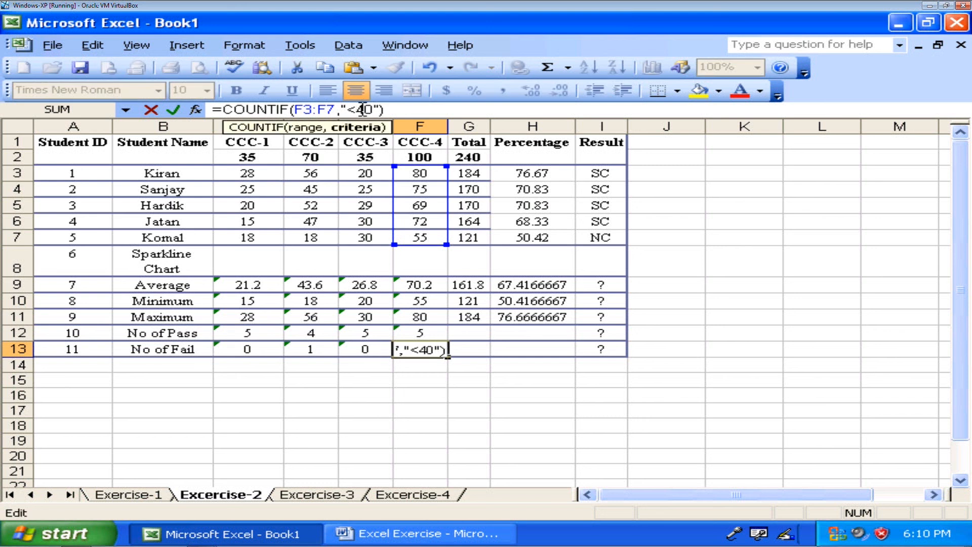
pyautogui.press('Return')
pyautogui.press('Up')
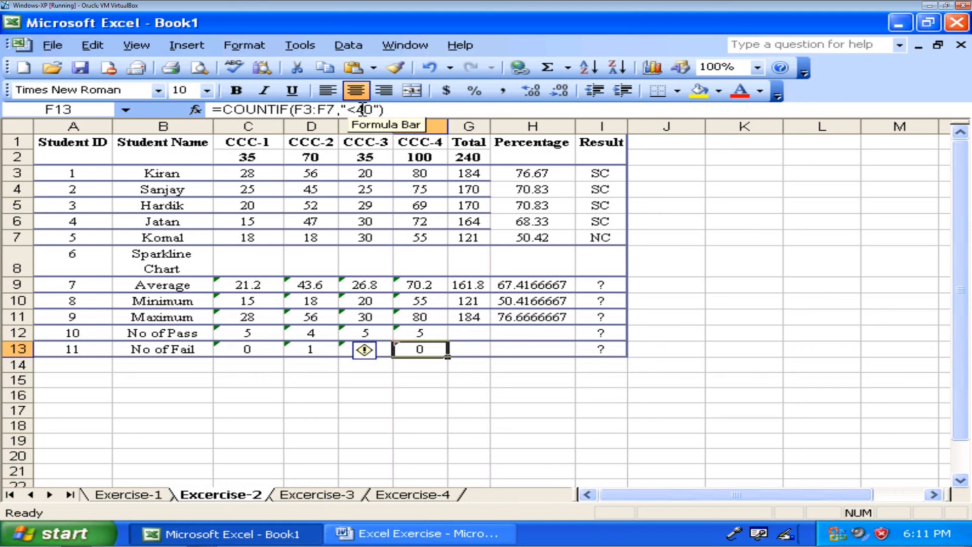
# Sort the student table A1:I6 by Percentage in descending order, treating the first row as a header row
pyautogui.hotkey('alt', 'Tab')
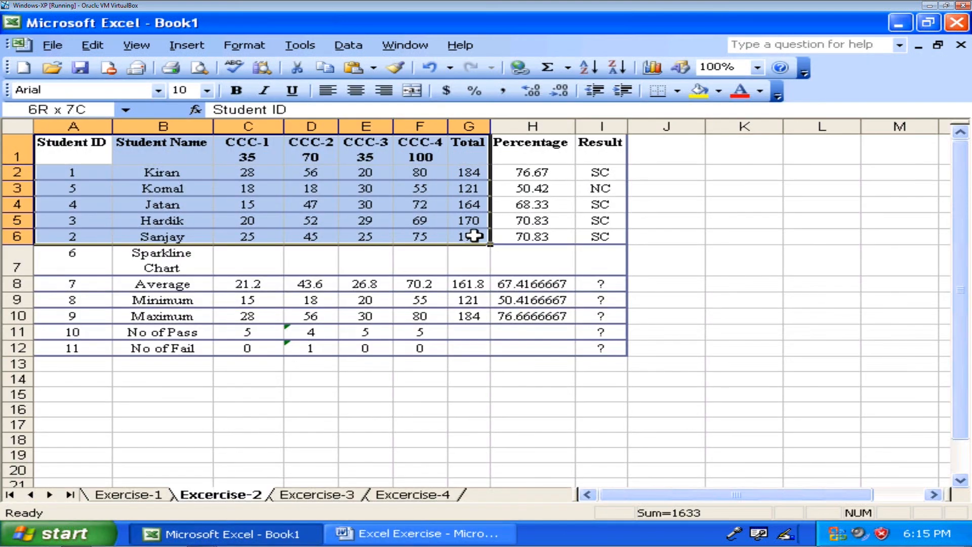
pyautogui.moveTo(472, 234); pyautogui.dragTo(591, 232)
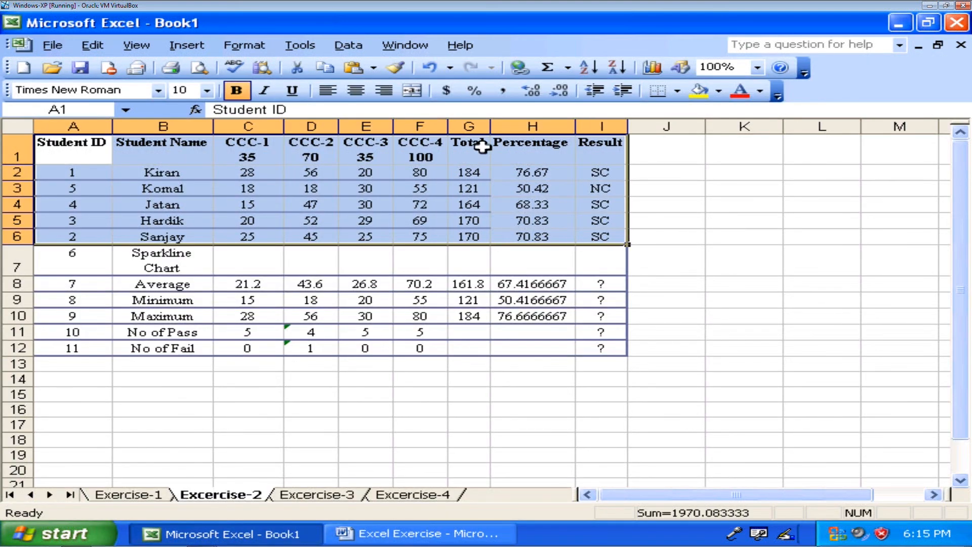
pyautogui.click(344, 46)
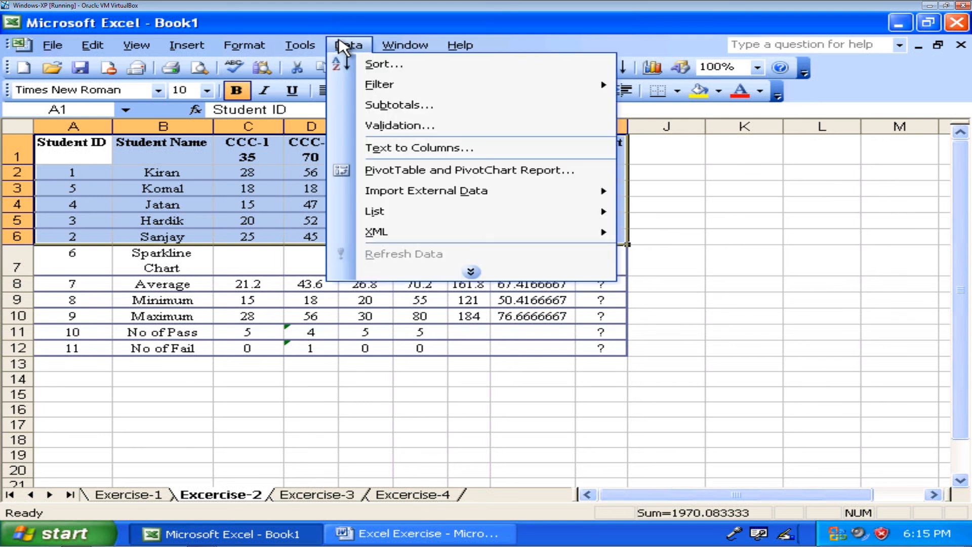
pyautogui.click(377, 65)
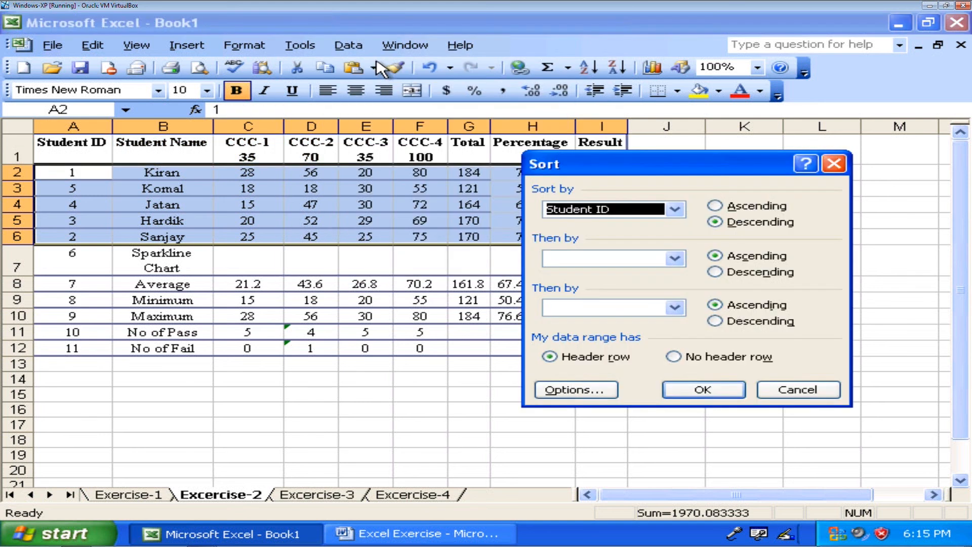
pyautogui.click(674, 209)
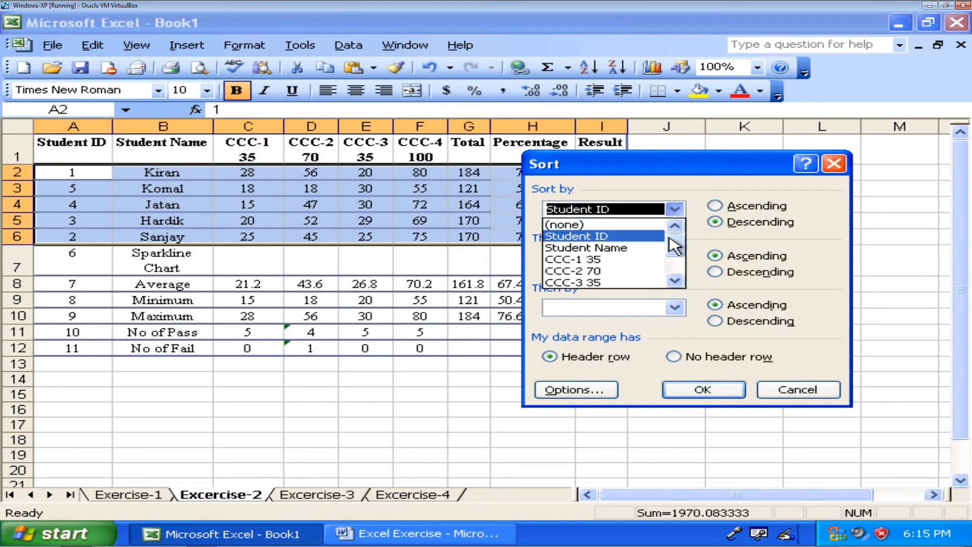
pyautogui.click(675, 281)
pyautogui.click(675, 281)
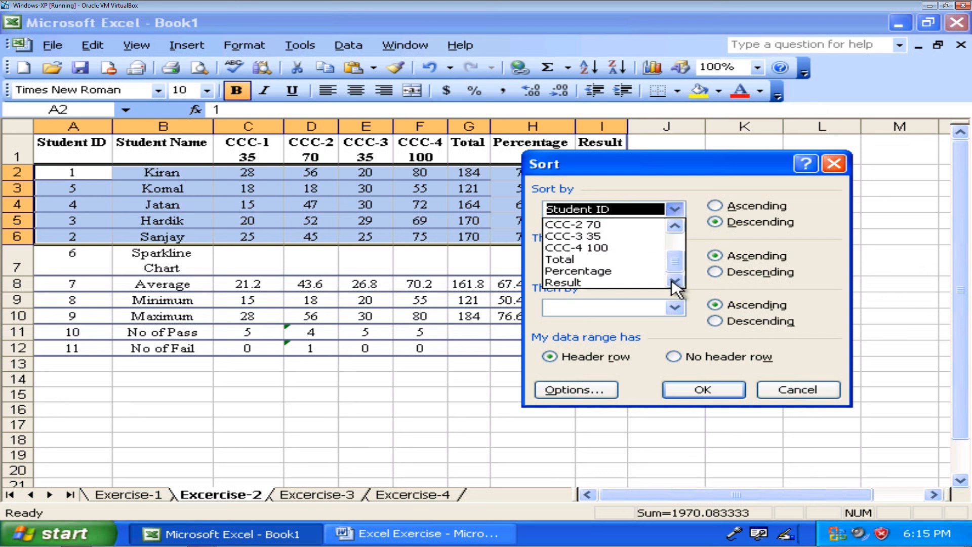
pyautogui.click(629, 274)
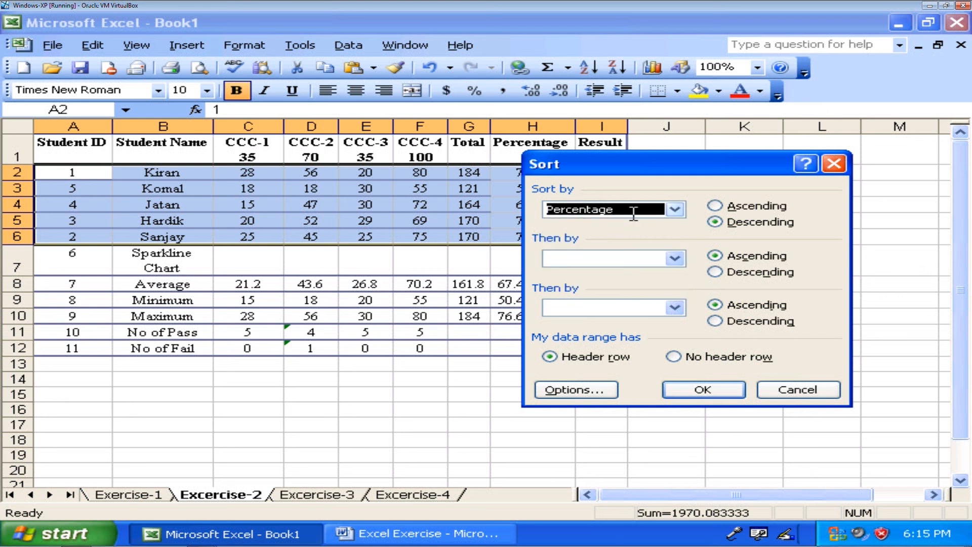
pyautogui.click(714, 392)
pyautogui.click(713, 382)
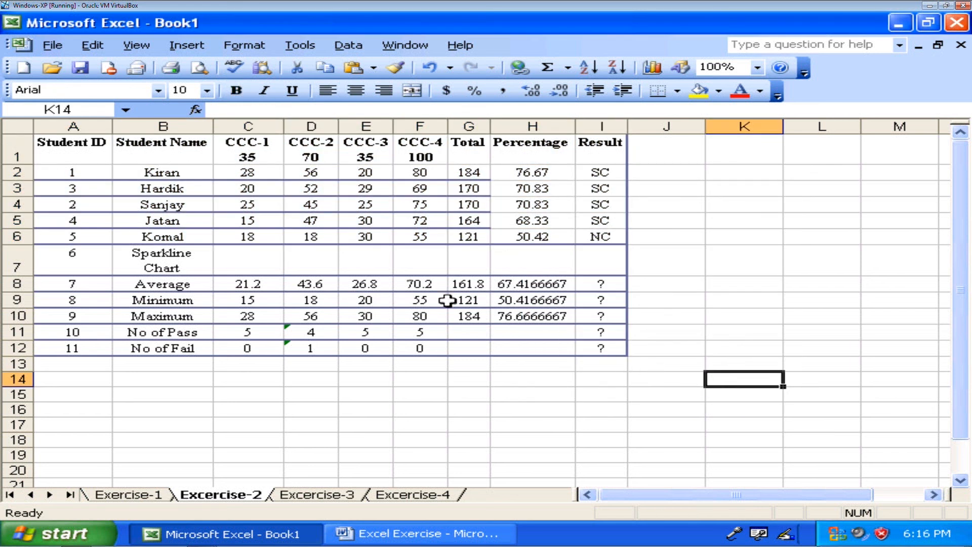
# Examine the sorted student rows, checking the order of the percentages in H2:H6 and the marks beside them
pyautogui.click(528, 175)
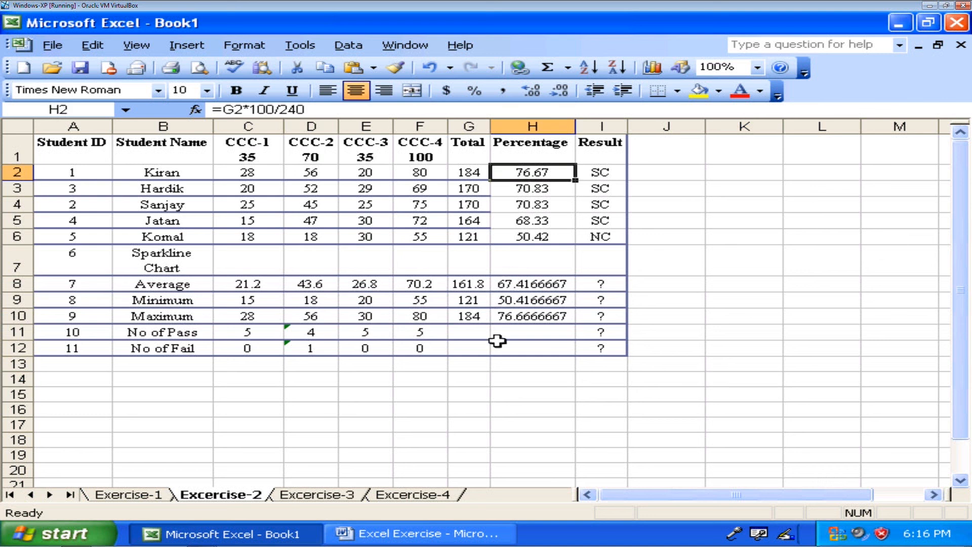
pyautogui.press('Down')
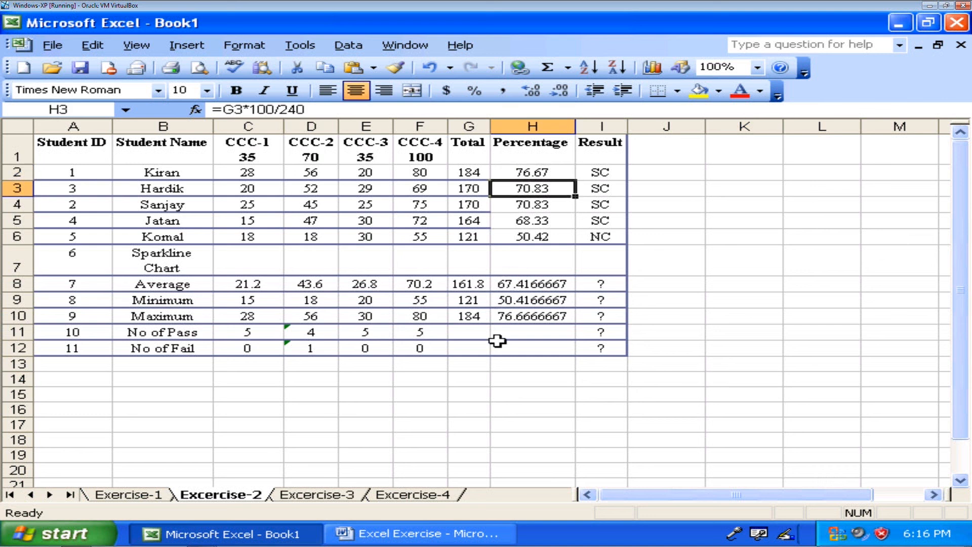
pyautogui.press('Up')
pyautogui.press('Down')
pyautogui.press('Down')
pyautogui.press('Down')
pyautogui.press('Down')
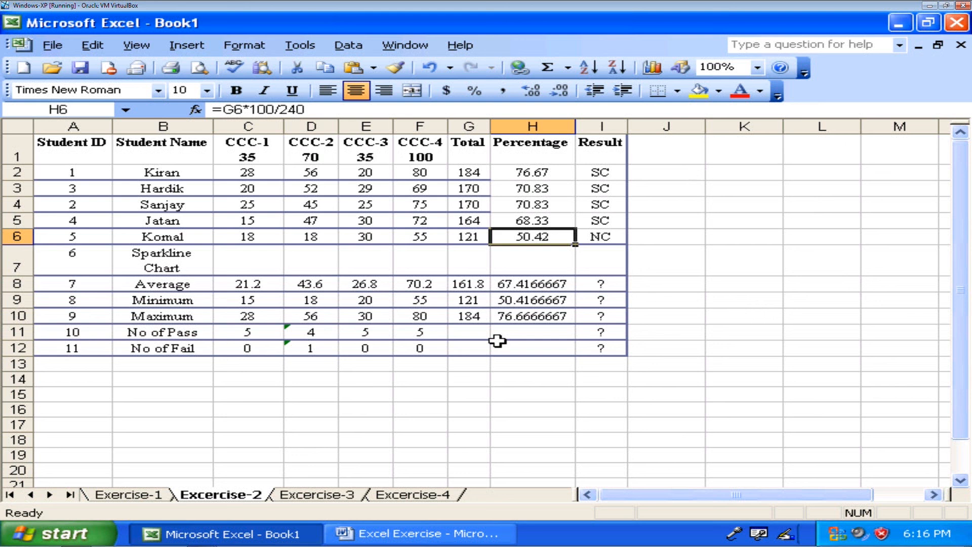
pyautogui.press('Left')
pyautogui.press('Left')
pyautogui.press('Left')
pyautogui.press('Up')
pyautogui.press('Up')
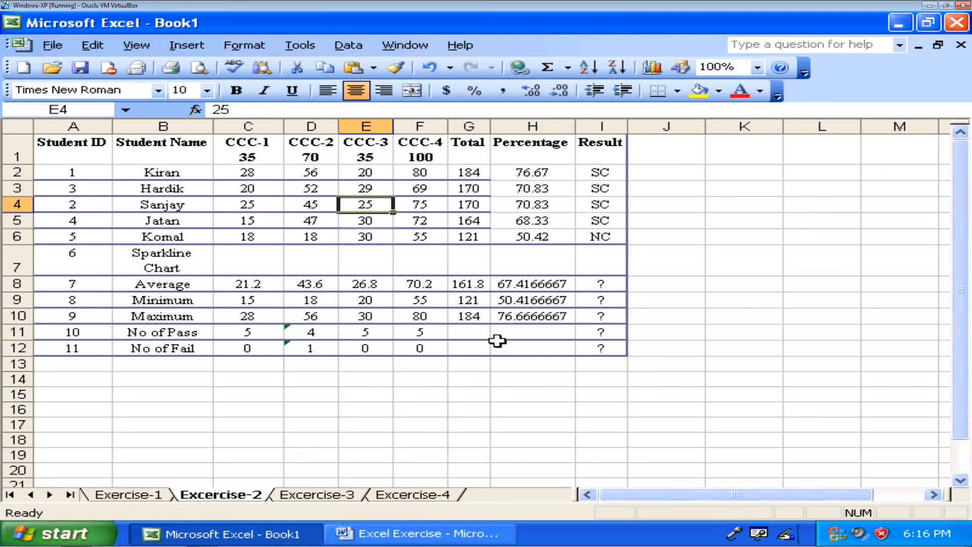
pyautogui.press('Up')
pyautogui.press('Up')
pyautogui.press('Left')
pyautogui.press('Left')
pyautogui.press('Right')
pyautogui.press('Right')
pyautogui.press('Right')
pyautogui.press('Right')
pyautogui.press('Right')
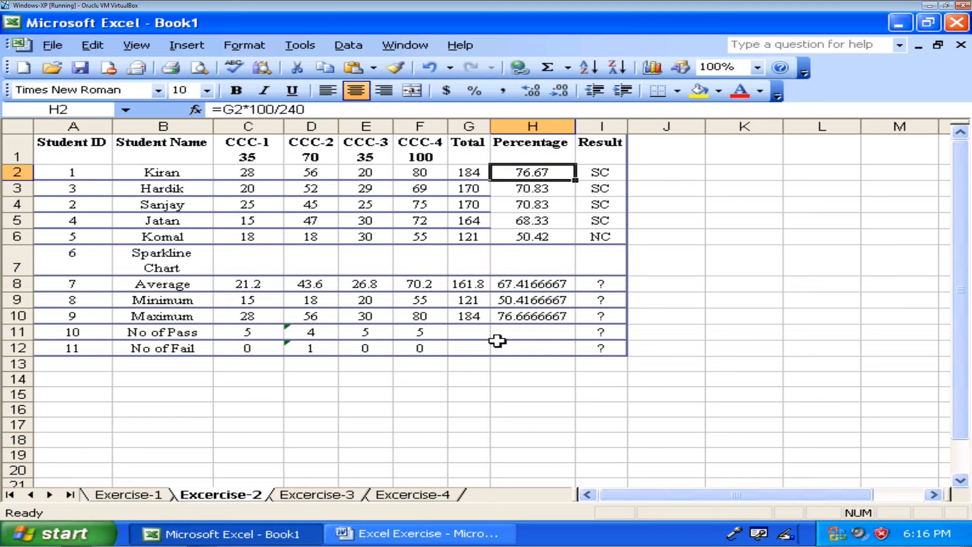
# Switch to the Word exercise document, highlight task (5) about conditional formatting, and return to the Excel workbook
pyautogui.click(446, 533)
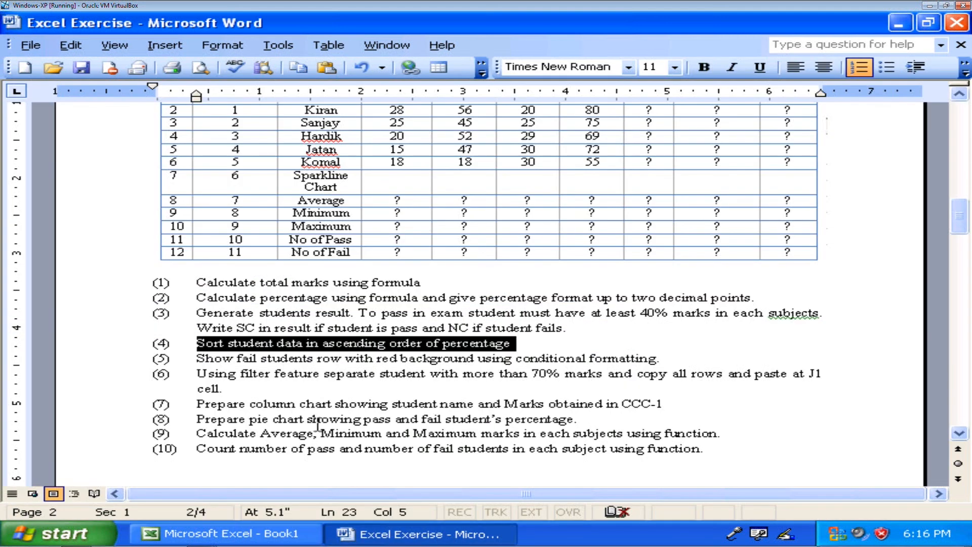
pyautogui.tripleClick(260, 359)
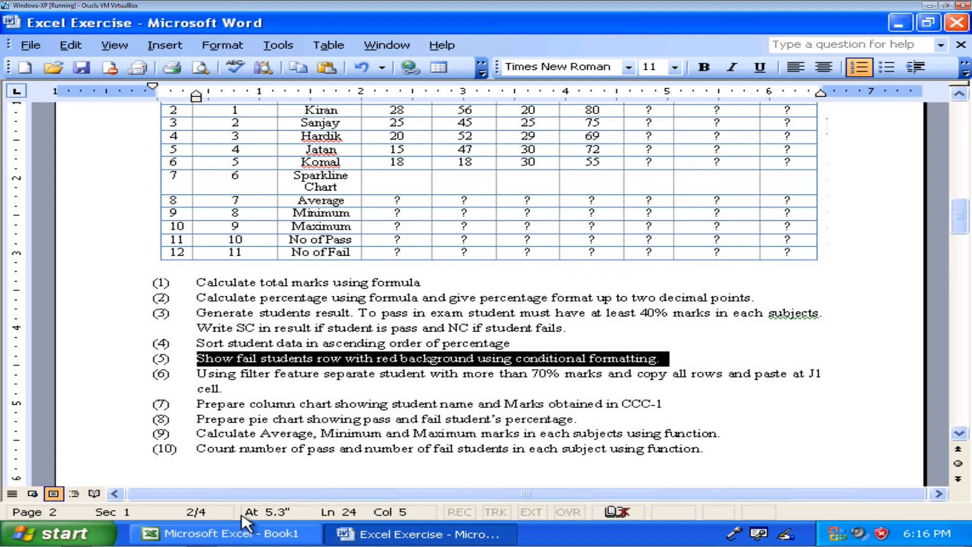
pyautogui.click(248, 533)
pyautogui.click(689, 198)
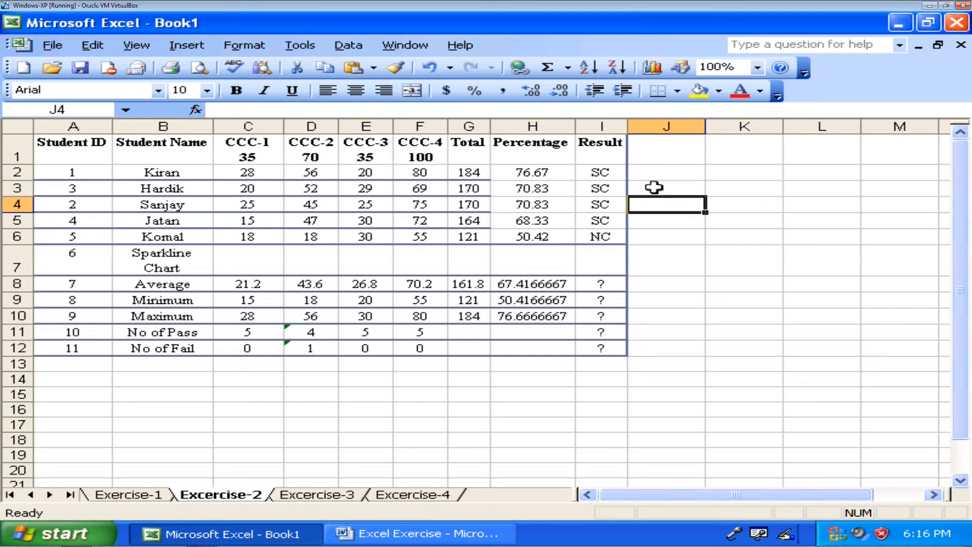
# Create a conditional formatting rule on the results in I2:I6 for cell values equal to NC
pyautogui.moveTo(608, 173); pyautogui.dragTo(607, 237)
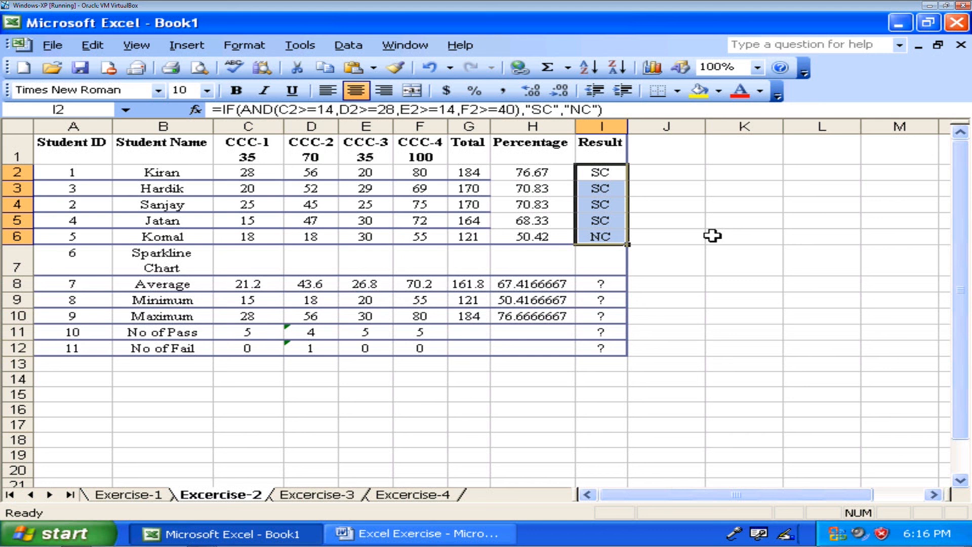
pyautogui.click(244, 46)
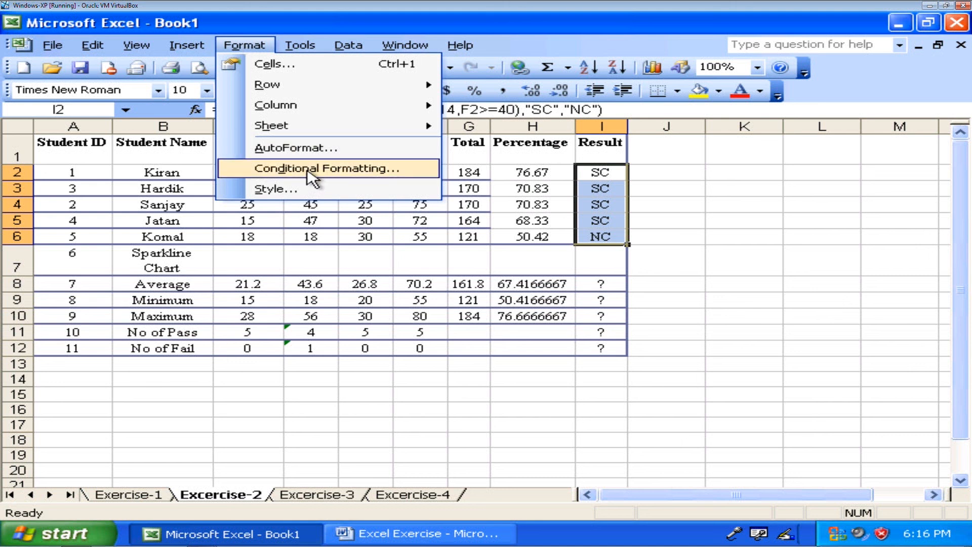
pyautogui.click(310, 175)
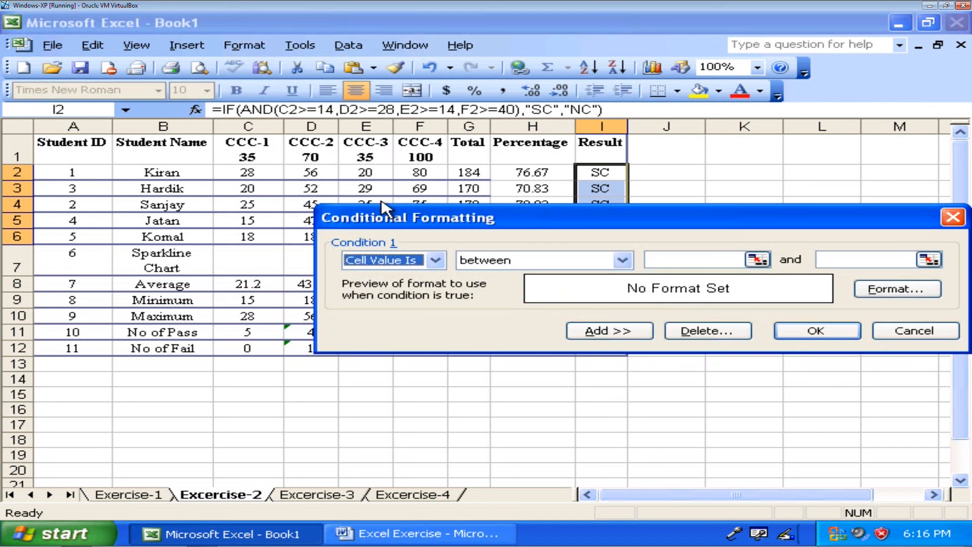
pyautogui.moveTo(408, 216); pyautogui.dragTo(284, 290)
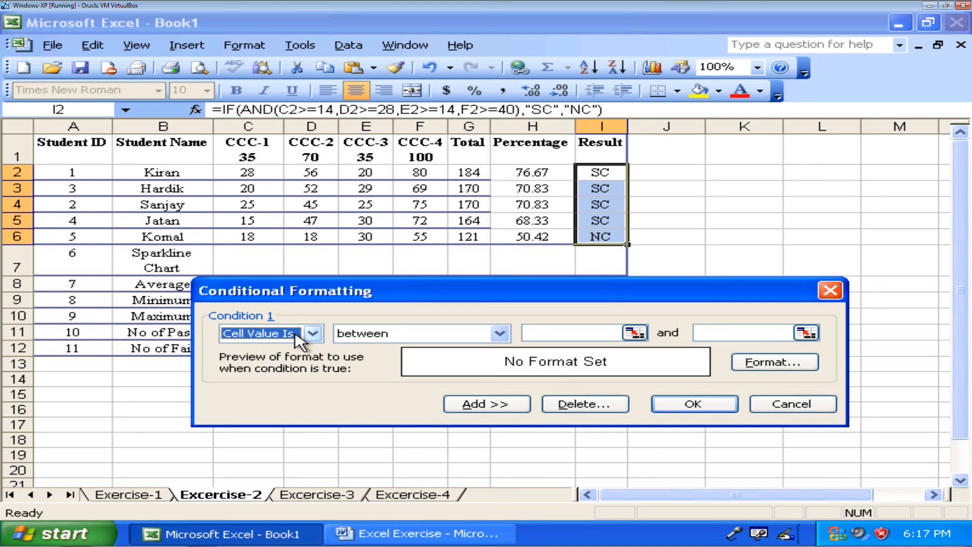
pyautogui.click(375, 338)
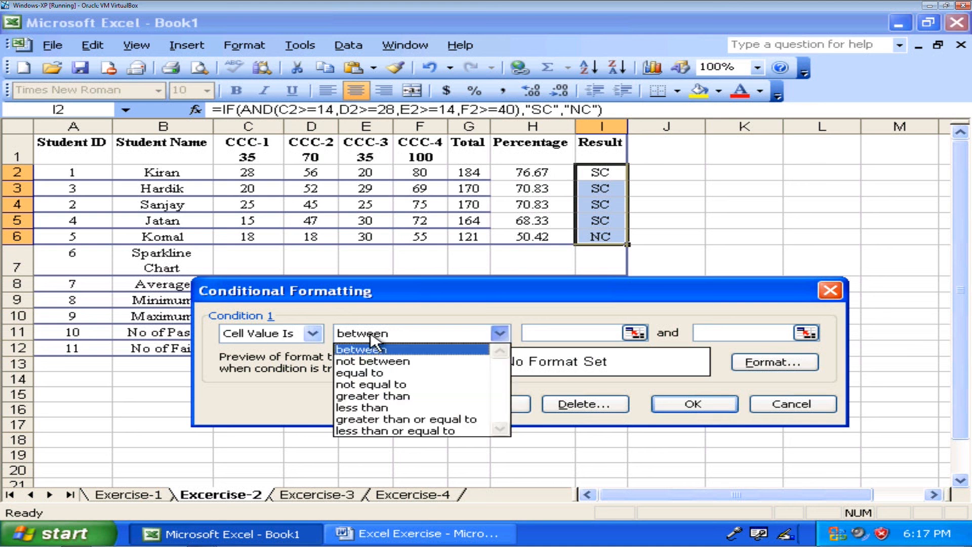
pyautogui.click(378, 373)
pyautogui.click(554, 330)
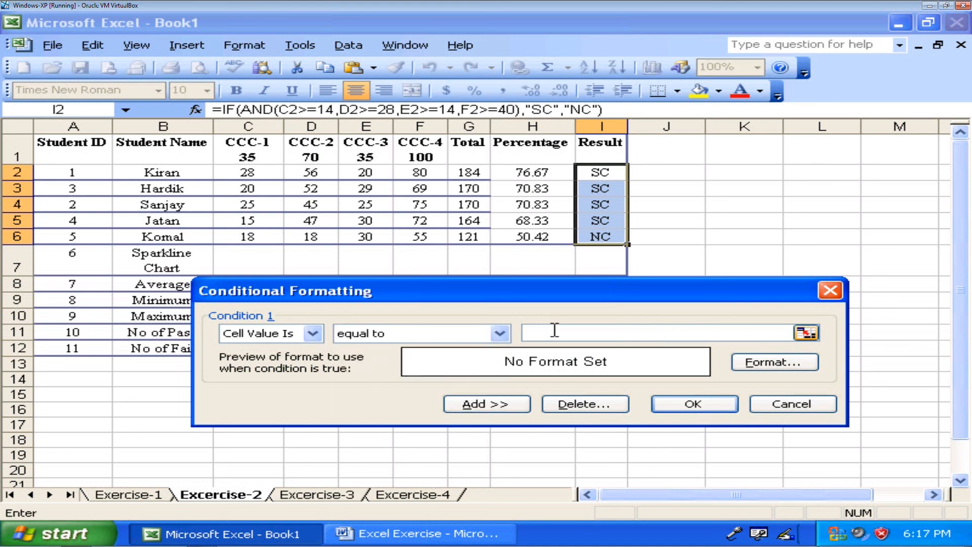
pyautogui.write('NC')
# Give the NC condition a red cell shading and apply the conditional formatting to the Result column
pyautogui.click(757, 364)
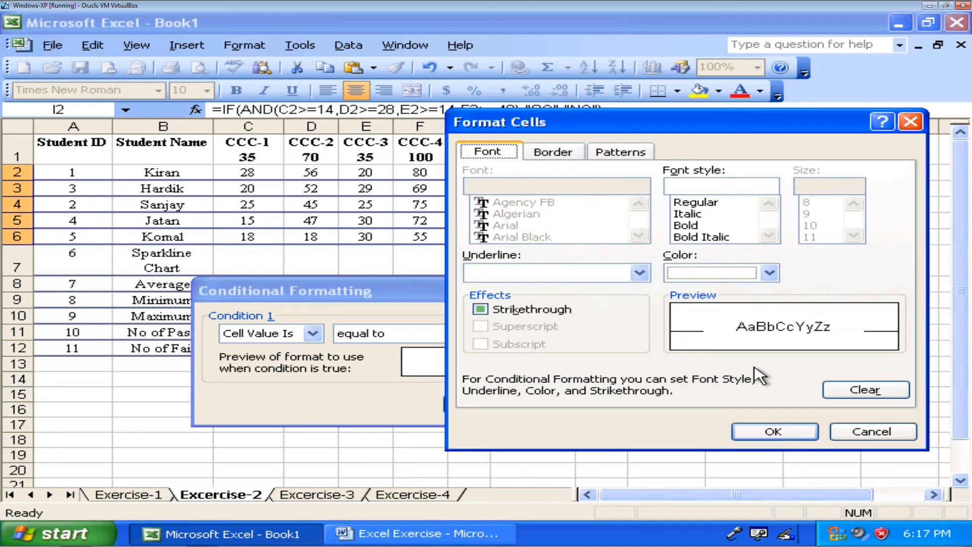
pyautogui.click(622, 152)
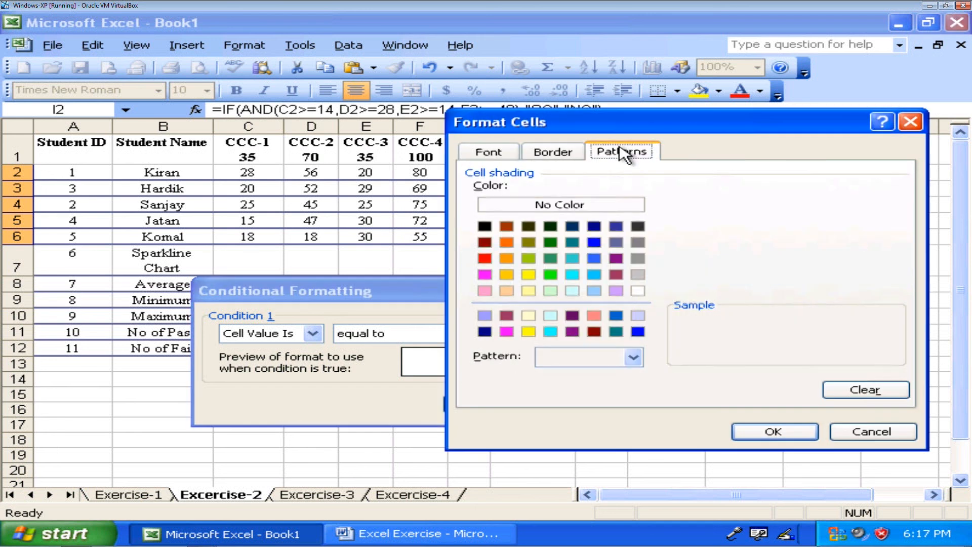
pyautogui.click(485, 258)
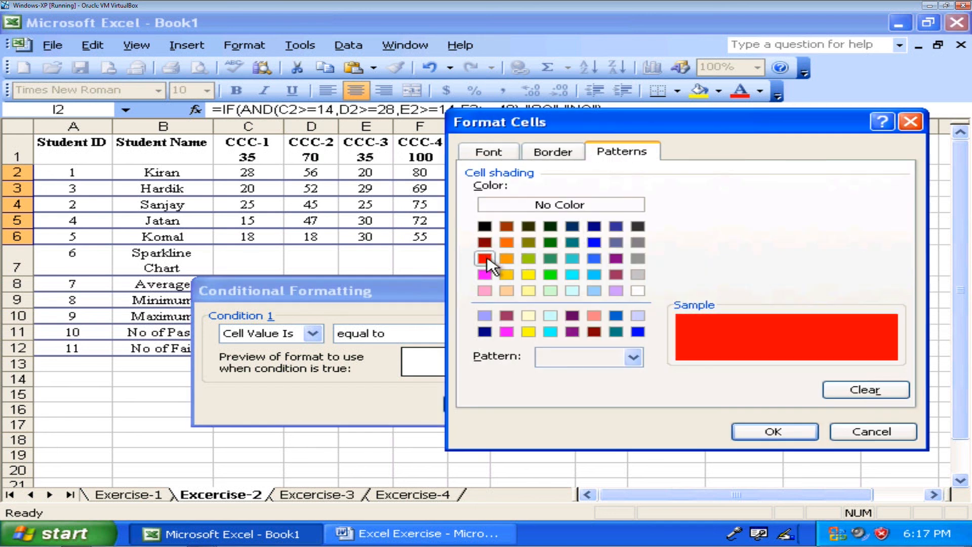
pyautogui.click(770, 433)
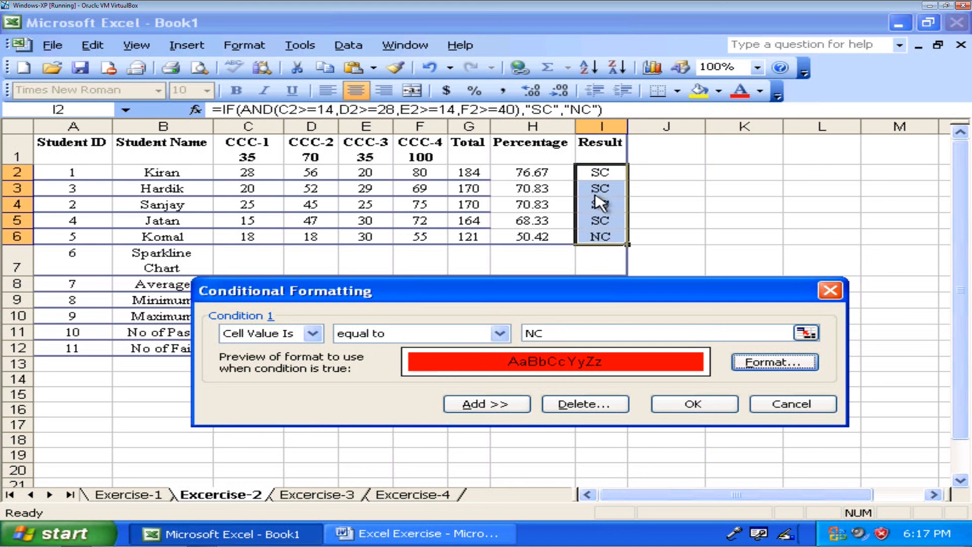
pyautogui.click(684, 405)
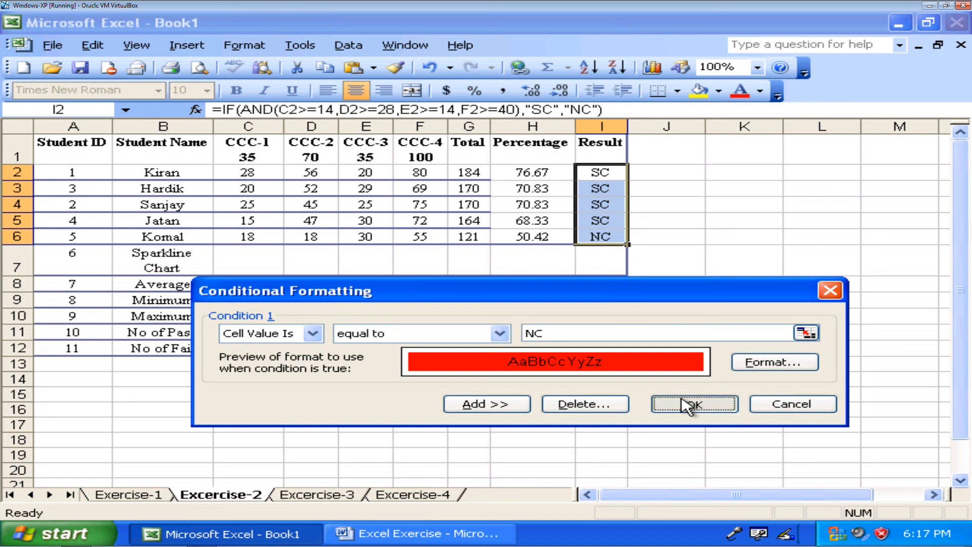
pyautogui.click(709, 377)
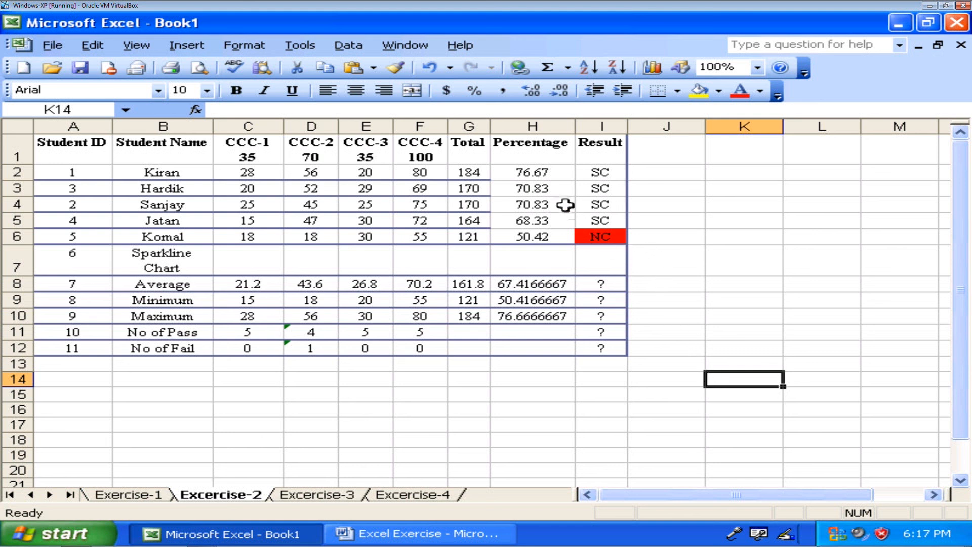
# Create a conditional formatting rule on the percentages in H2:H6 for cell values greater than 70
pyautogui.moveTo(538, 174); pyautogui.dragTo(539, 231)
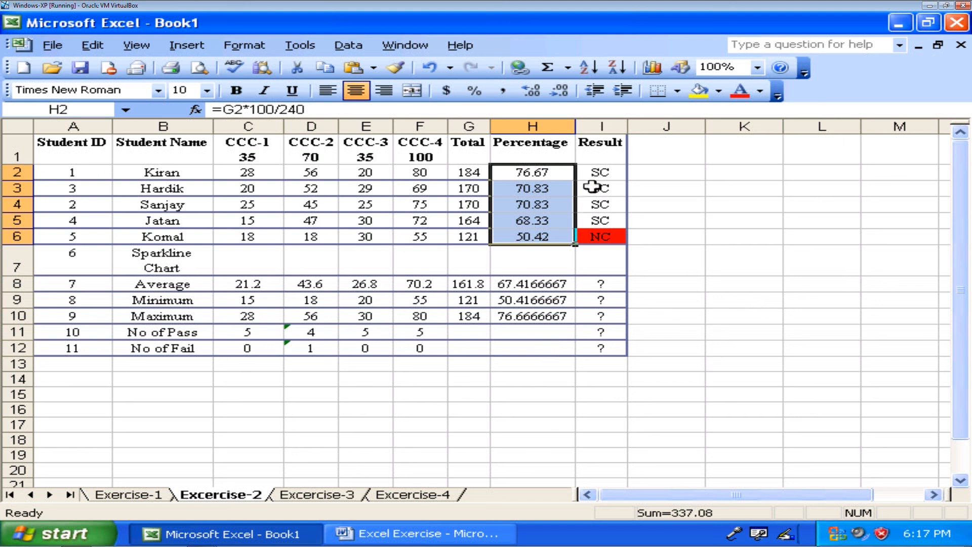
pyautogui.click(255, 44)
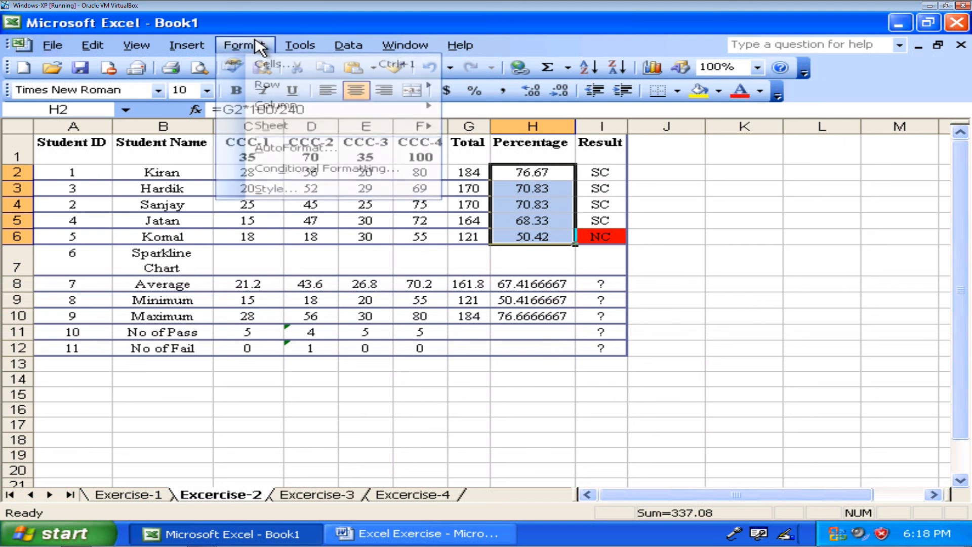
pyautogui.click(298, 170)
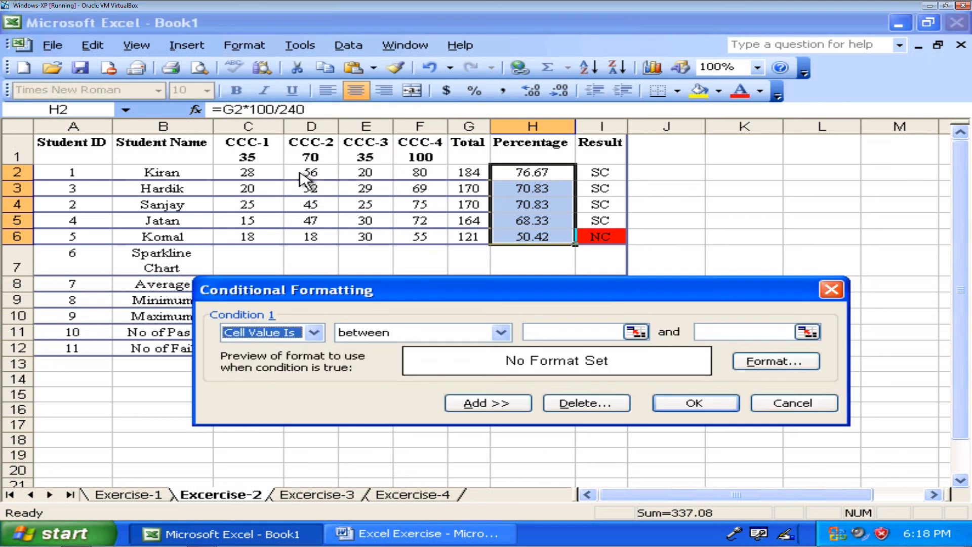
pyautogui.click(363, 333)
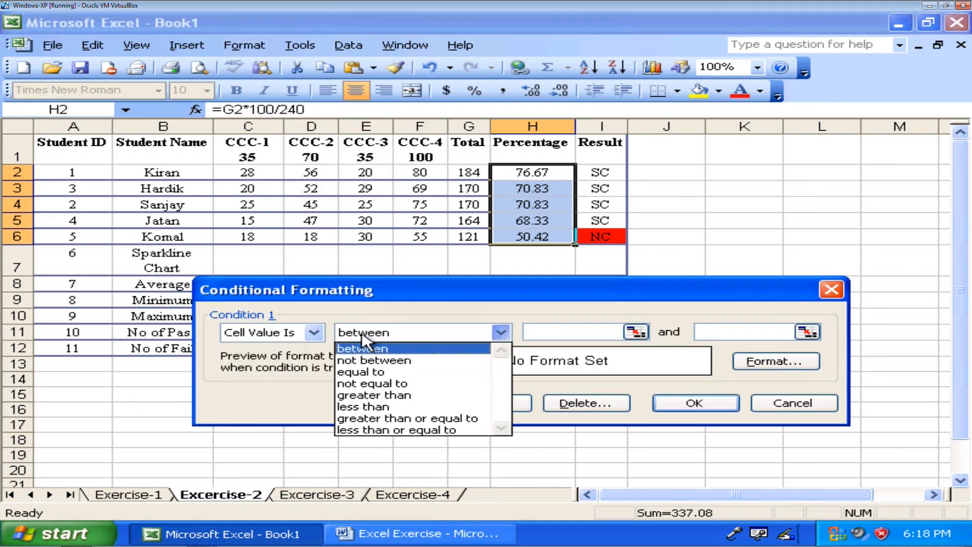
pyautogui.click(374, 395)
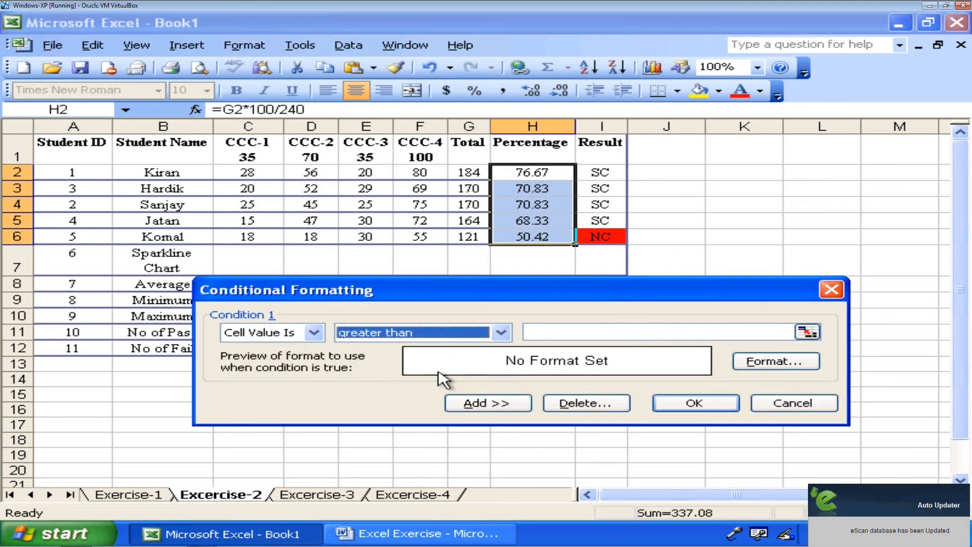
pyautogui.click(551, 332)
pyautogui.write('70')
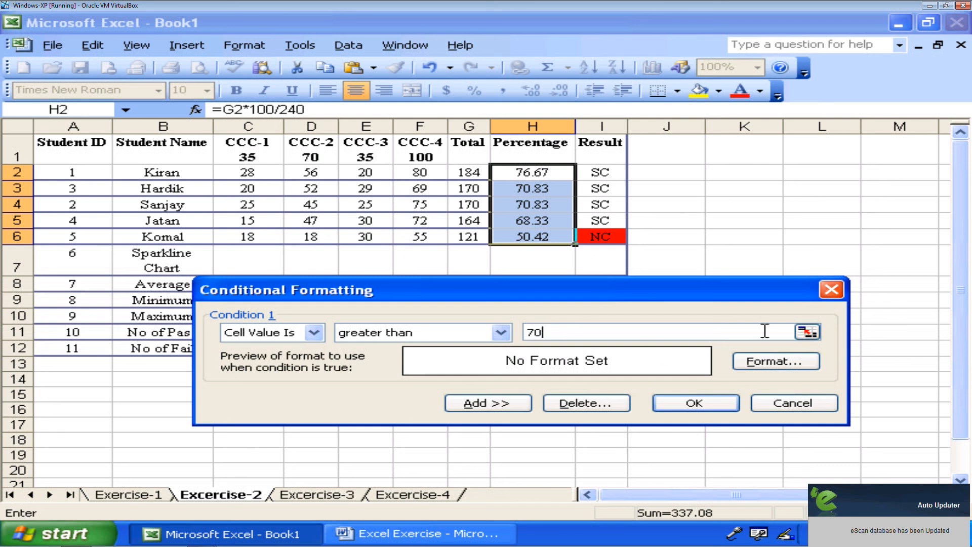
# Give the greater-than-70 condition a sea green cell shading and apply the conditional formatting to the Percentage column
pyautogui.click(800, 363)
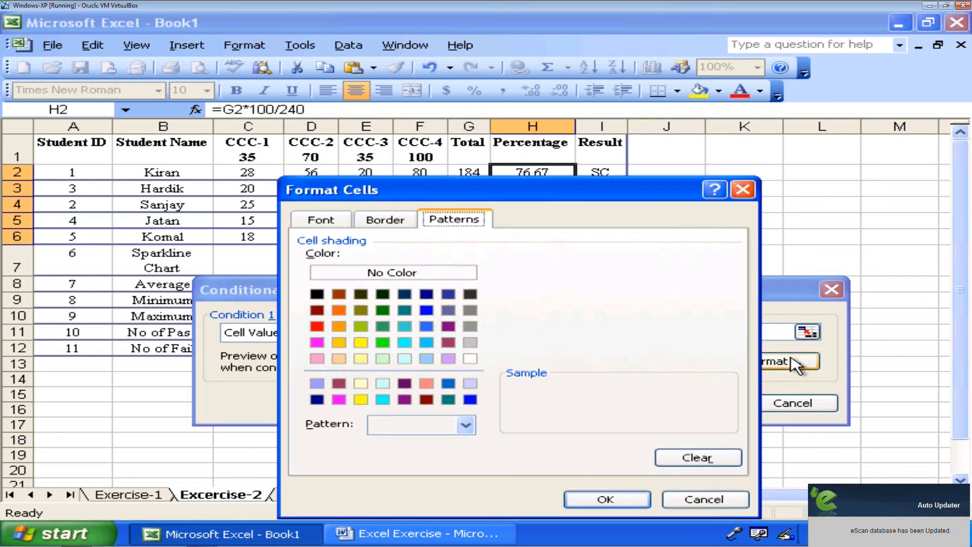
pyautogui.click(383, 327)
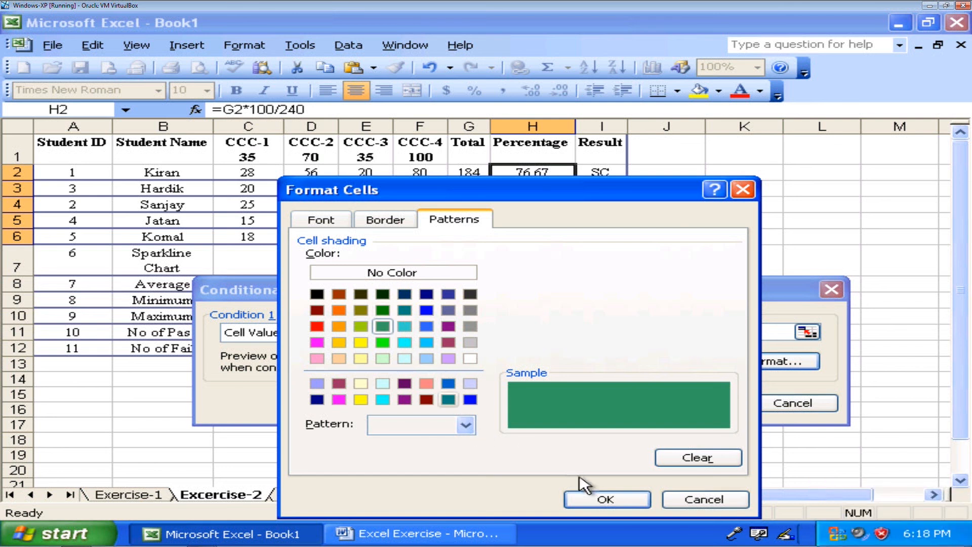
pyautogui.click(608, 500)
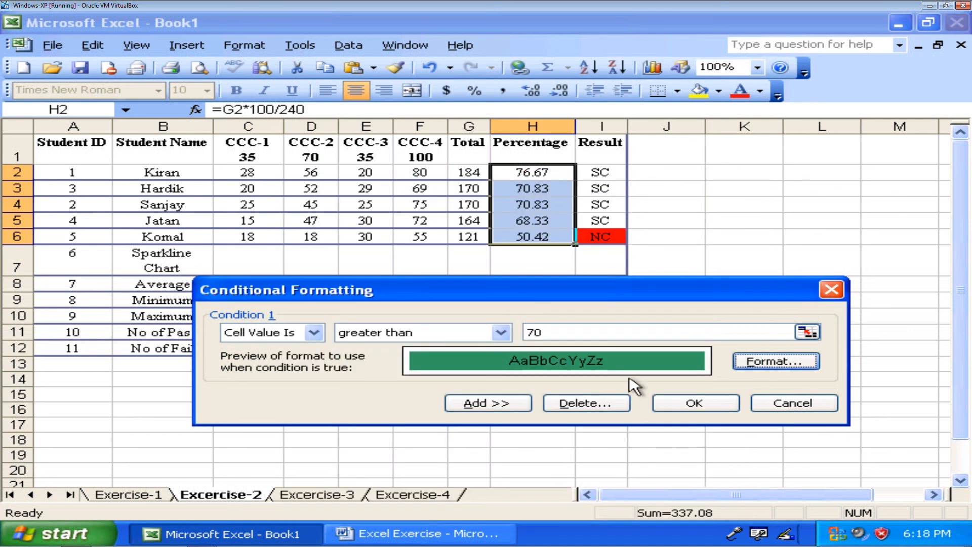
pyautogui.click(665, 407)
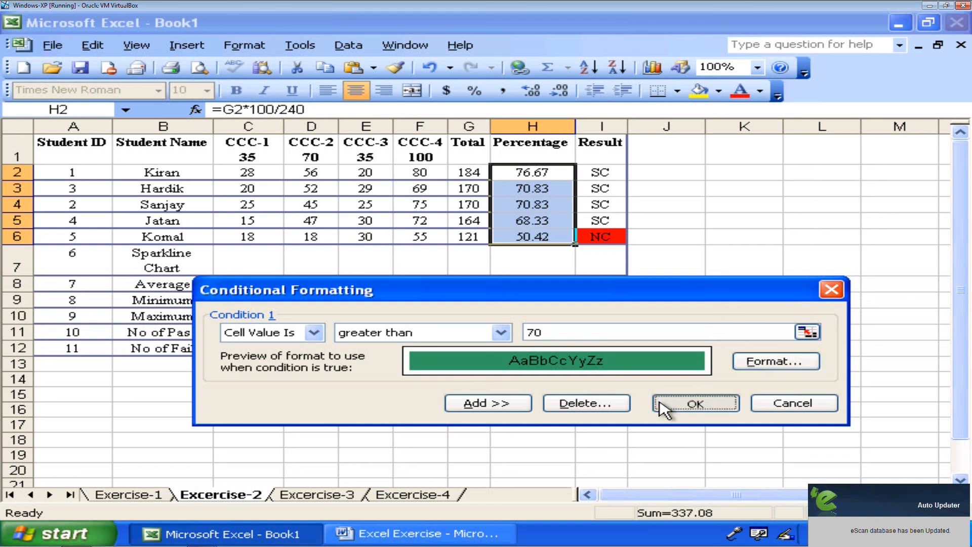
pyautogui.click(658, 400)
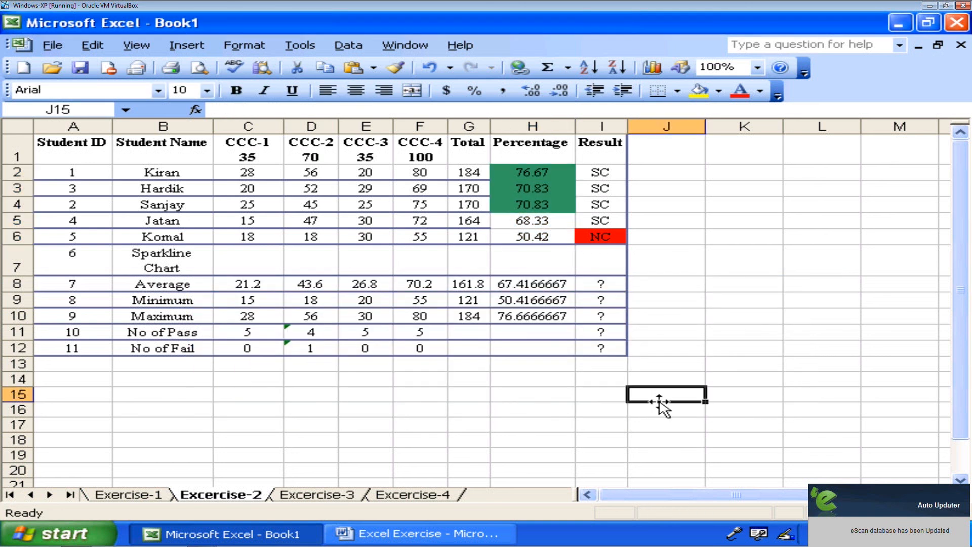